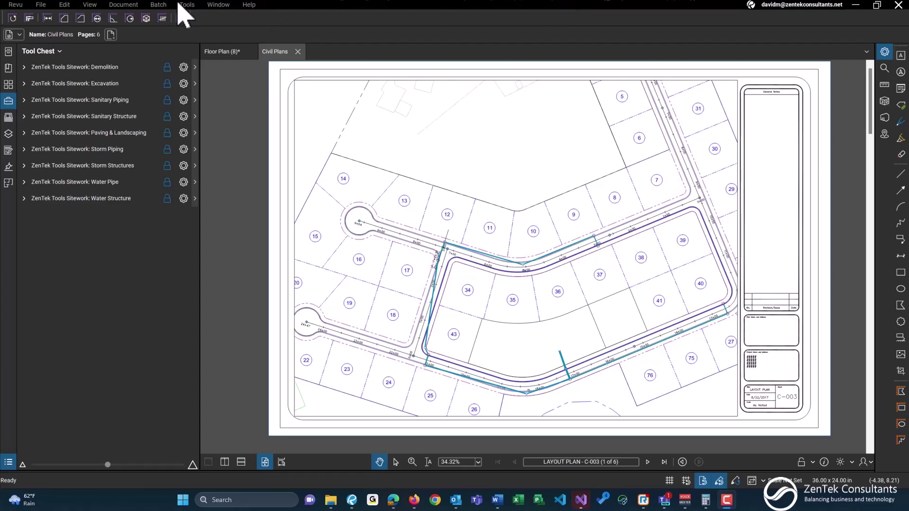
- Look through the Demolition and Excavation tool groups, zoom into the plan, and reopen Demolition
{"action": "left_click", "coordinate": [100, 68]}
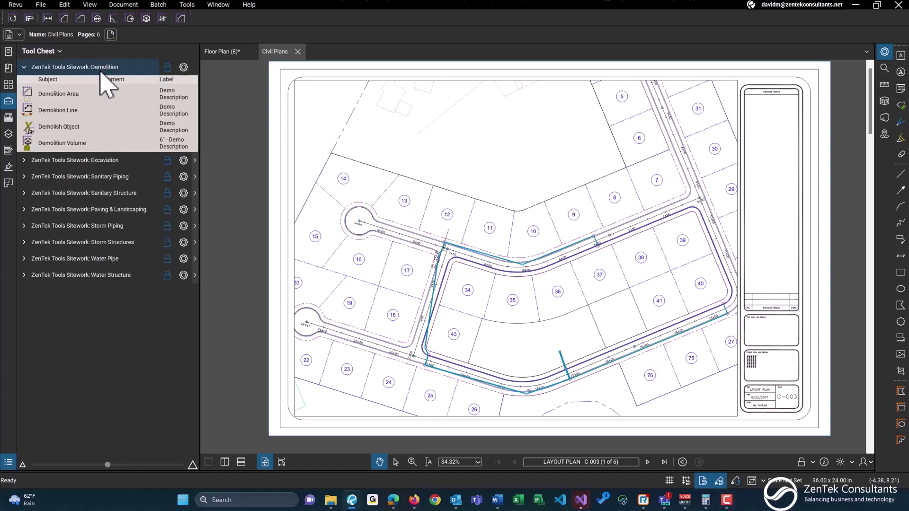
{"action": "left_click", "coordinate": [101, 161]}
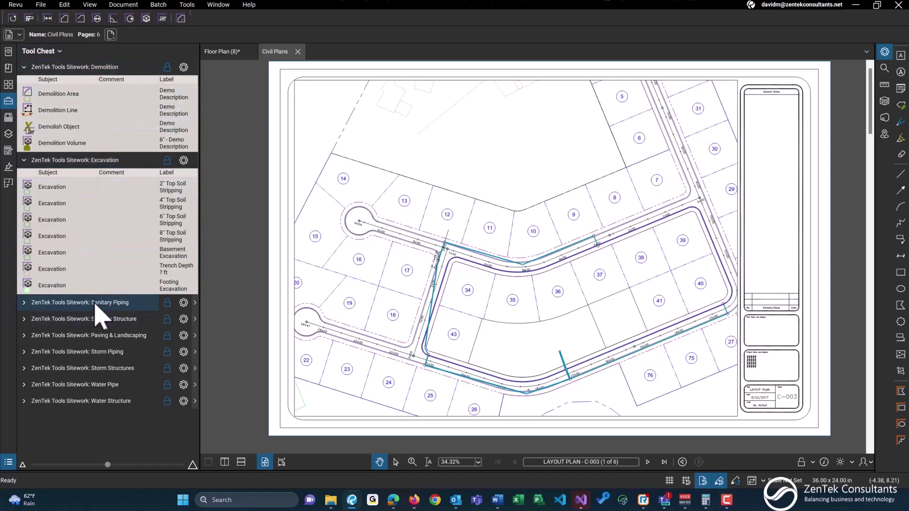
{"action": "left_click", "coordinate": [87, 161]}
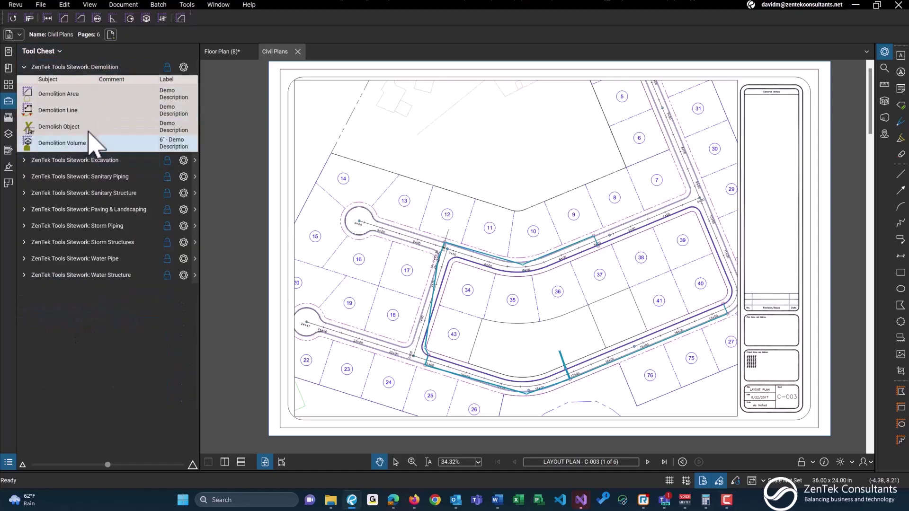
{"action": "left_click", "coordinate": [99, 69]}
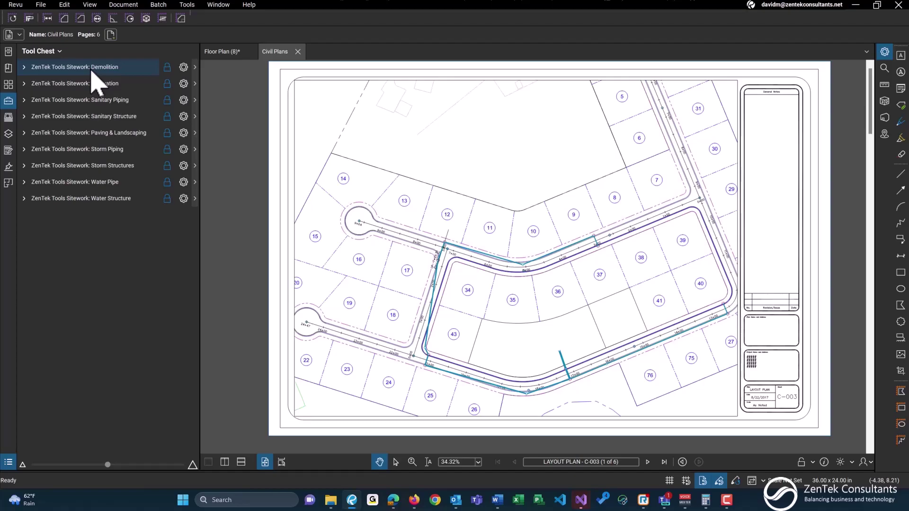
{"action": "scroll", "coordinate": [485, 86], "scroll_direction": "up", "scroll_amount": 5}
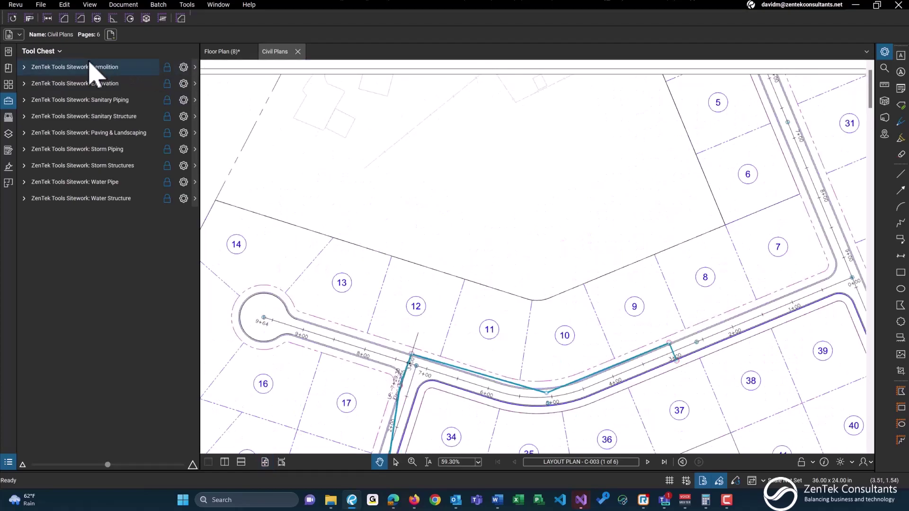
{"action": "left_click", "coordinate": [110, 71]}
{"action": "scroll", "coordinate": [341, 157], "scroll_direction": "up", "scroll_amount": 3}
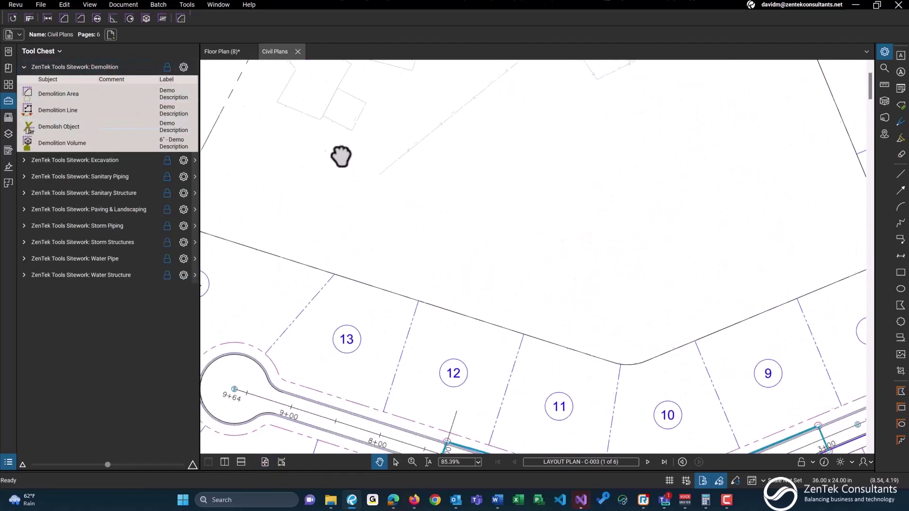
- Draw a 447 sf Demolition Area above lot 14 and apply a 1" = 10' page scale
{"action": "left_click", "coordinate": [65, 94]}
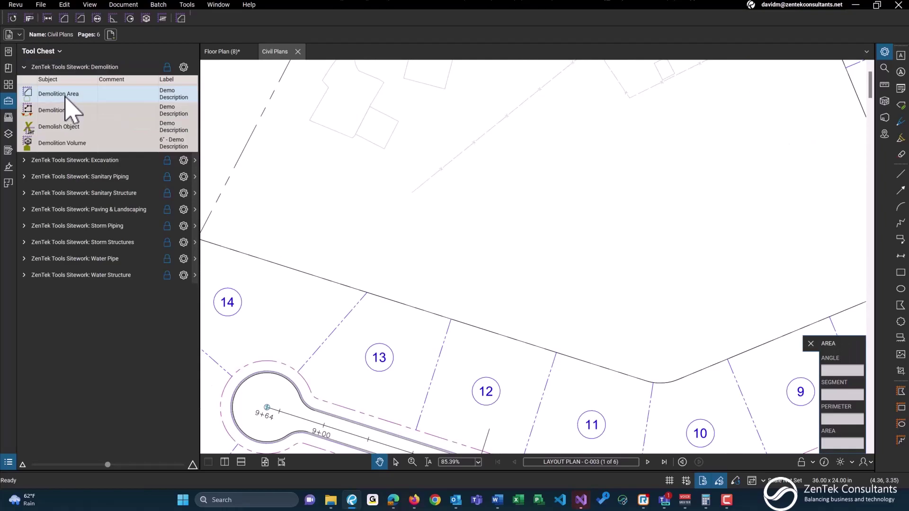
{"action": "left_click", "coordinate": [66, 94]}
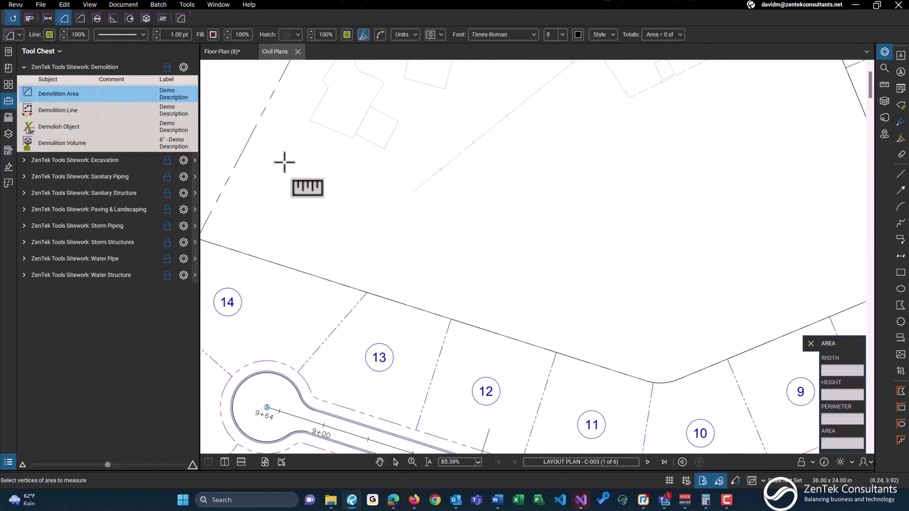
{"action": "left_click_drag", "start_coordinate": [285, 163], "coordinate": [368, 241]}
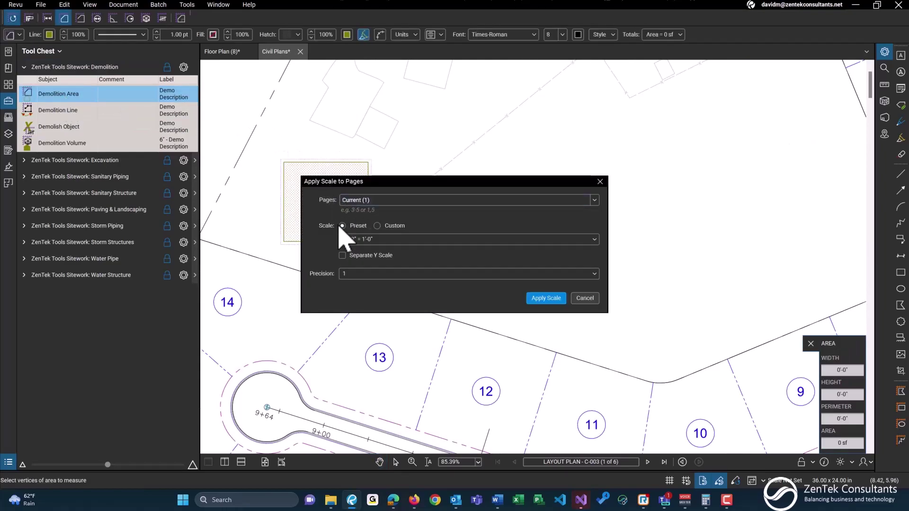
{"action": "left_click", "coordinate": [390, 239]}
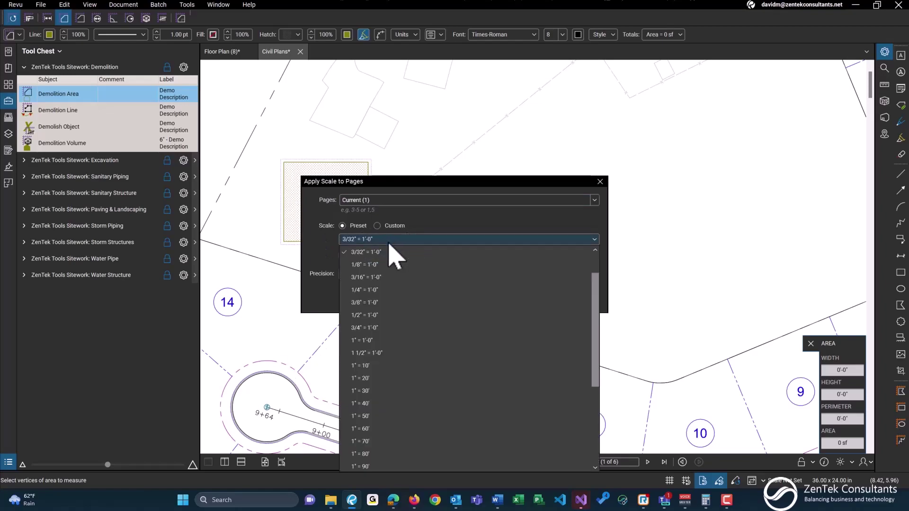
{"action": "left_click", "coordinate": [377, 373]}
{"action": "left_click", "coordinate": [432, 240]}
{"action": "left_click", "coordinate": [432, 240]}
{"action": "left_click", "coordinate": [545, 298]}
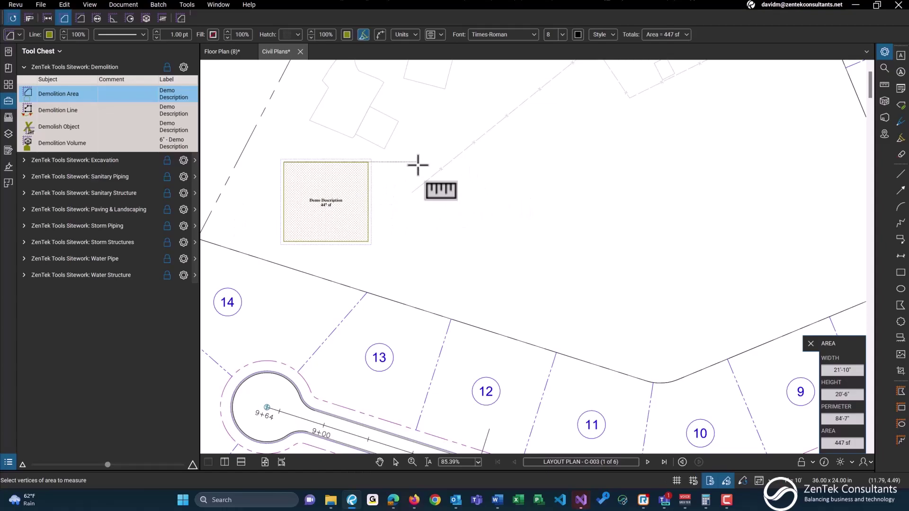
- Draw a 12'-10" Demolition Line below the demolition area
{"action": "left_click", "coordinate": [72, 115]}
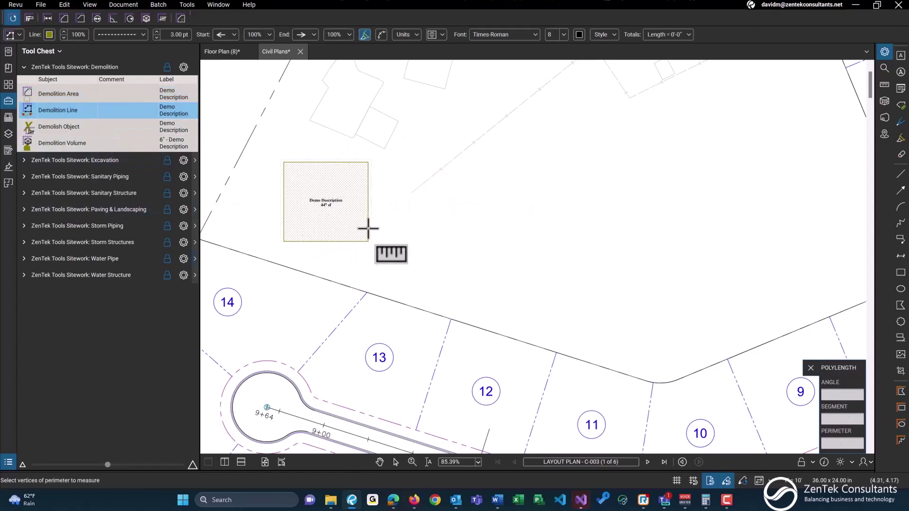
{"action": "left_click", "coordinate": [359, 269]}
{"action": "scroll", "coordinate": [385, 271], "scroll_direction": "up", "scroll_amount": 1}
{"action": "scroll", "coordinate": [385, 271], "scroll_direction": "up", "scroll_amount": 1}
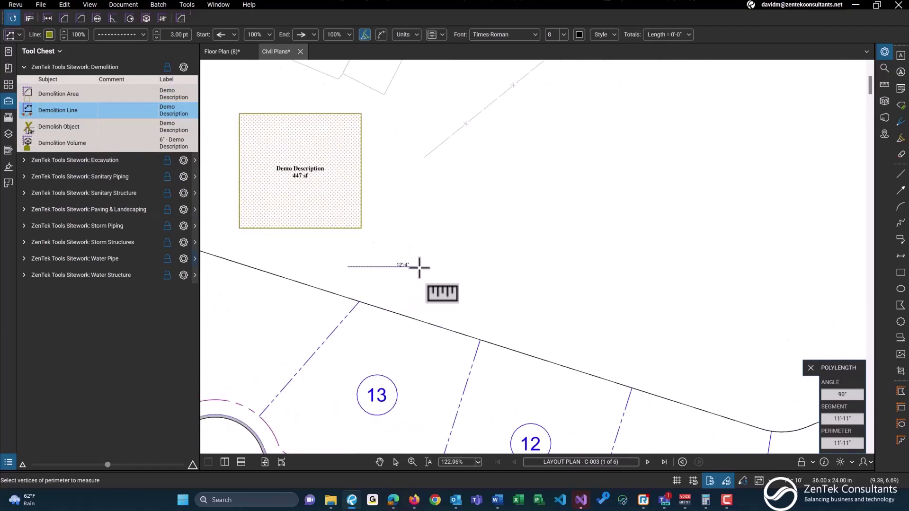
{"action": "scroll", "coordinate": [416, 266], "scroll_direction": "up", "scroll_amount": 1}
{"action": "left_click", "coordinate": [418, 268]}
{"action": "key", "text": "Return"}
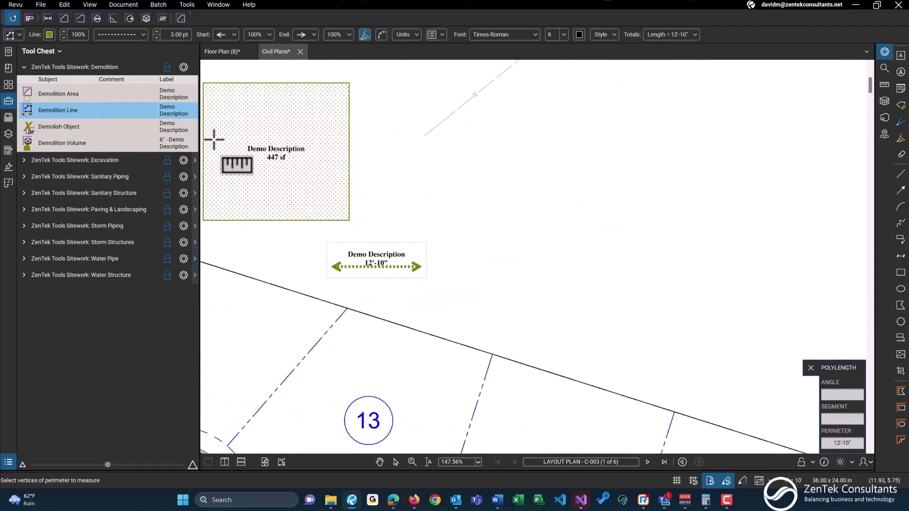
- Mark a demolished object with a Demolish Object X on the plan
{"action": "left_click", "coordinate": [98, 125]}
{"action": "key", "text": "Escape"}
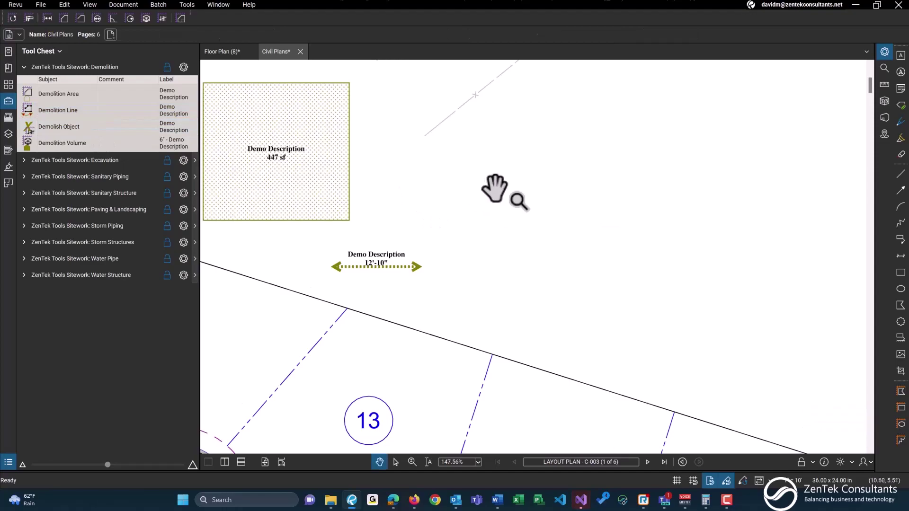
{"action": "left_click_drag", "start_coordinate": [492, 192], "coordinate": [488, 195]}
{"action": "left_click", "coordinate": [61, 142]}
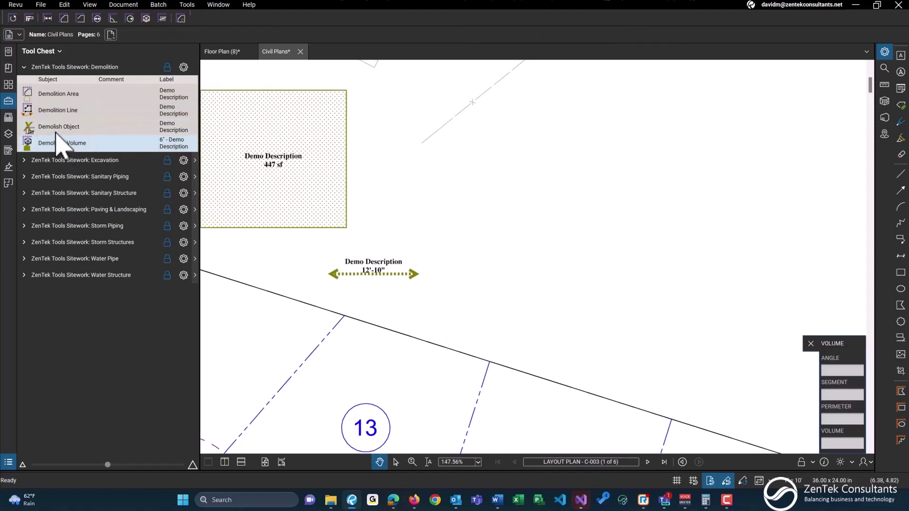
{"action": "left_click", "coordinate": [59, 127]}
{"action": "left_click", "coordinate": [399, 201]}
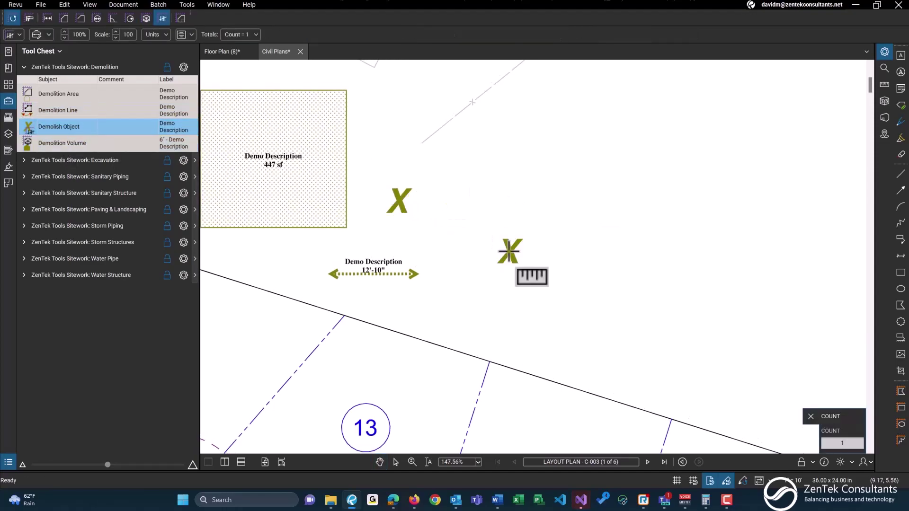
- Add a 254 cu ft Demolition Volume area right of the X
{"action": "left_click", "coordinate": [59, 146]}
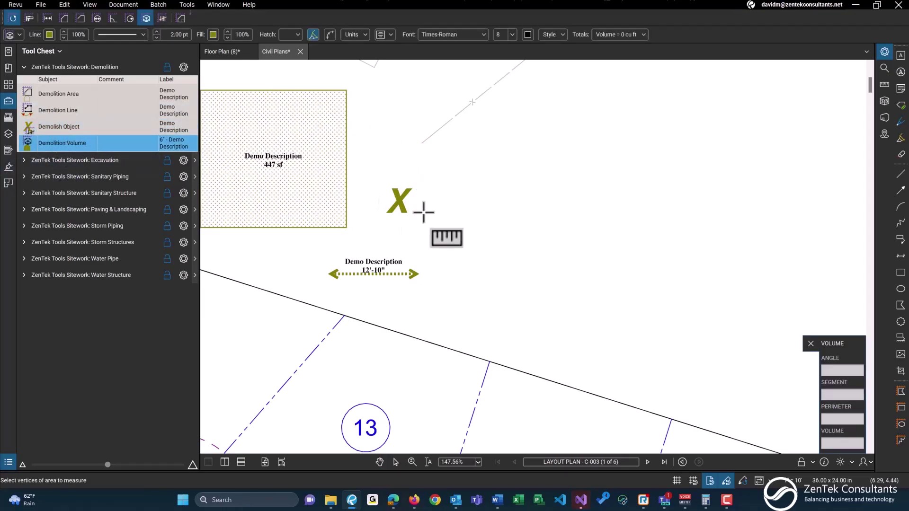
{"action": "left_click", "coordinate": [457, 159]}
{"action": "left_click", "coordinate": [657, 275]}
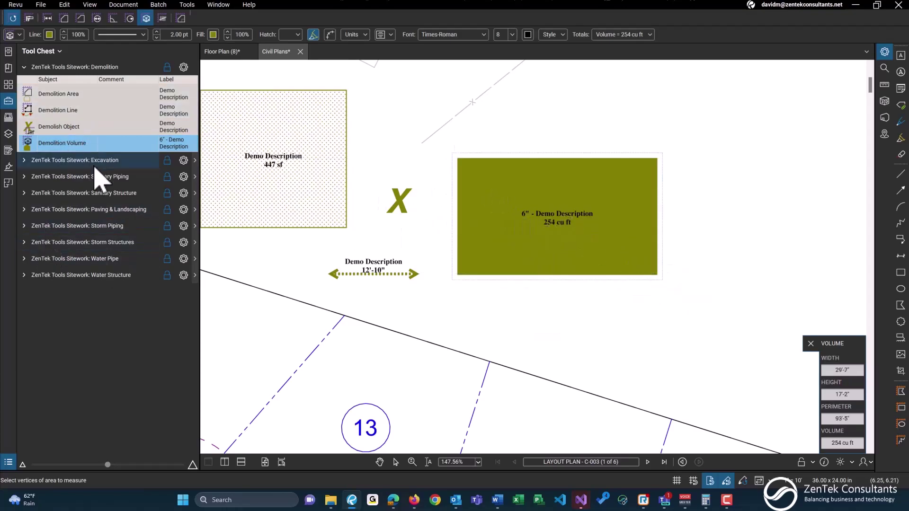
{"action": "left_click", "coordinate": [93, 69]}
- Draw a 2" Top Soil Stripping excavation area near lot 5
{"action": "left_click", "coordinate": [87, 83]}
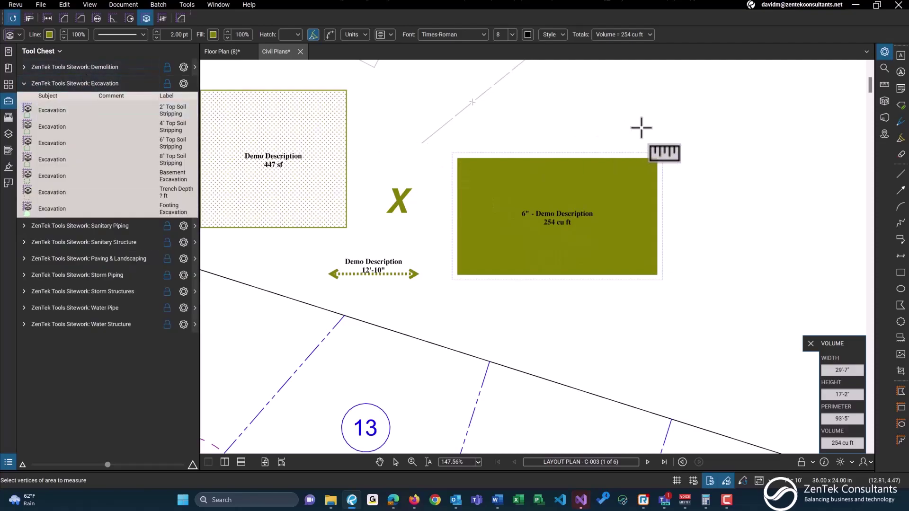
{"action": "left_click_drag", "start_coordinate": [641, 128], "coordinate": [480, 190]}
{"action": "scroll", "coordinate": [576, 147], "scroll_direction": "down", "scroll_amount": 2}
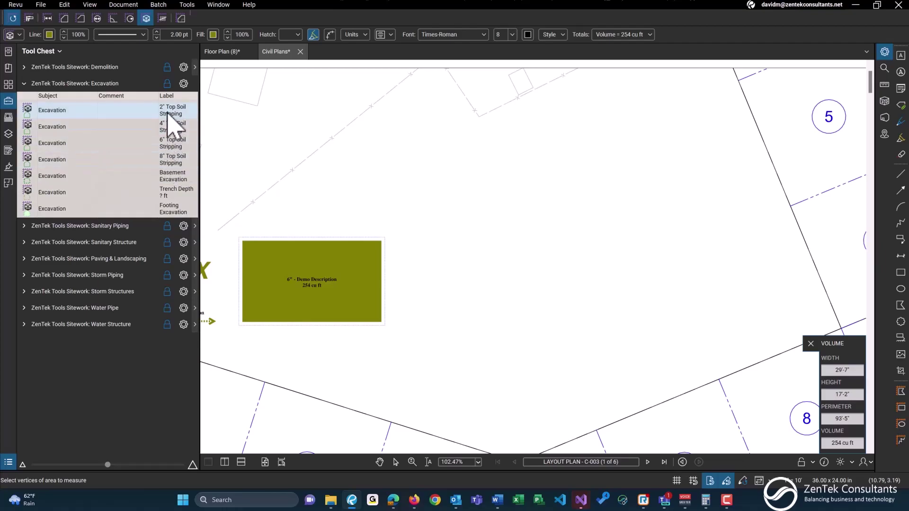
{"action": "left_click", "coordinate": [60, 110]}
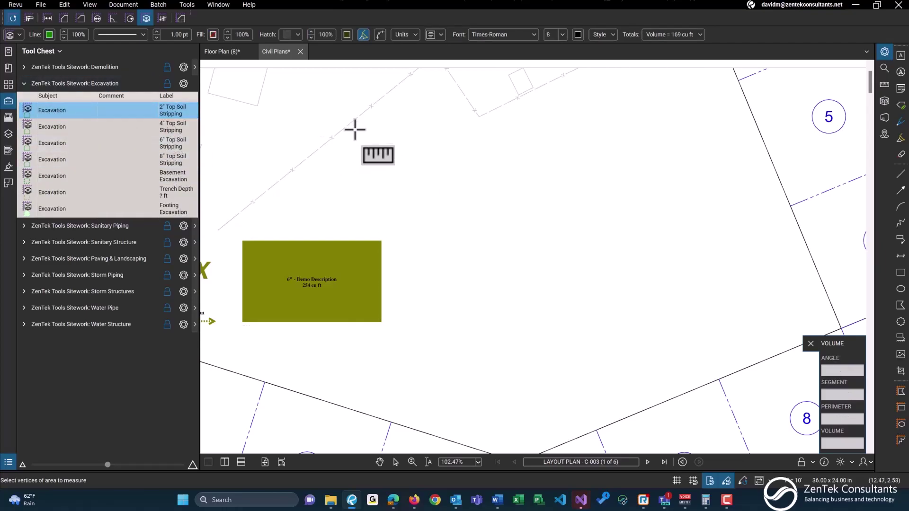
{"action": "left_click_drag", "start_coordinate": [360, 133], "coordinate": [467, 194]}
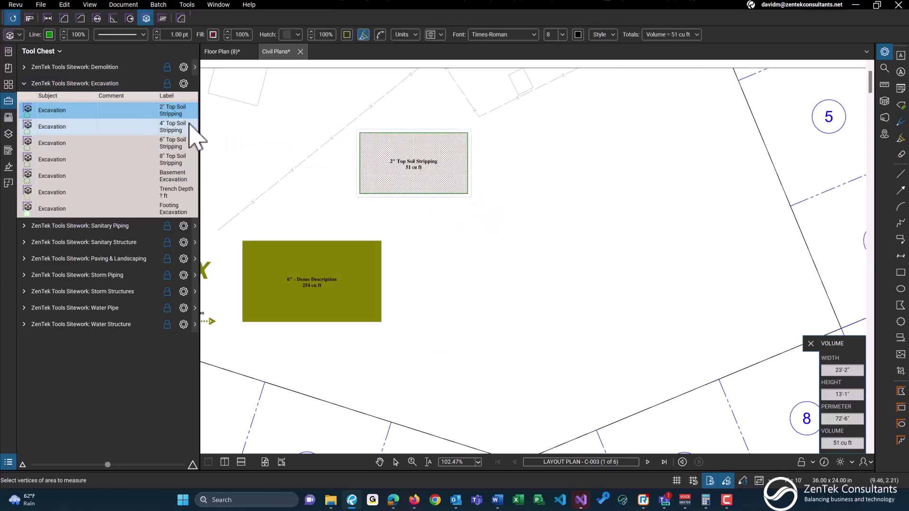
{"action": "scroll", "coordinate": [431, 171], "scroll_direction": "up", "scroll_amount": 2}
{"action": "scroll", "coordinate": [431, 171], "scroll_direction": "up", "scroll_amount": 1}
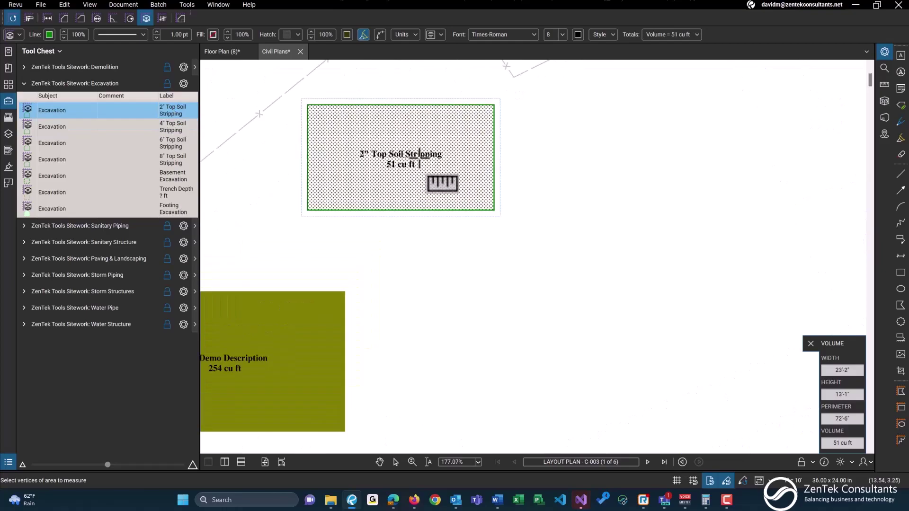
{"action": "scroll", "coordinate": [410, 203], "scroll_direction": "down", "scroll_amount": 1}
{"action": "key", "text": "Escape"}
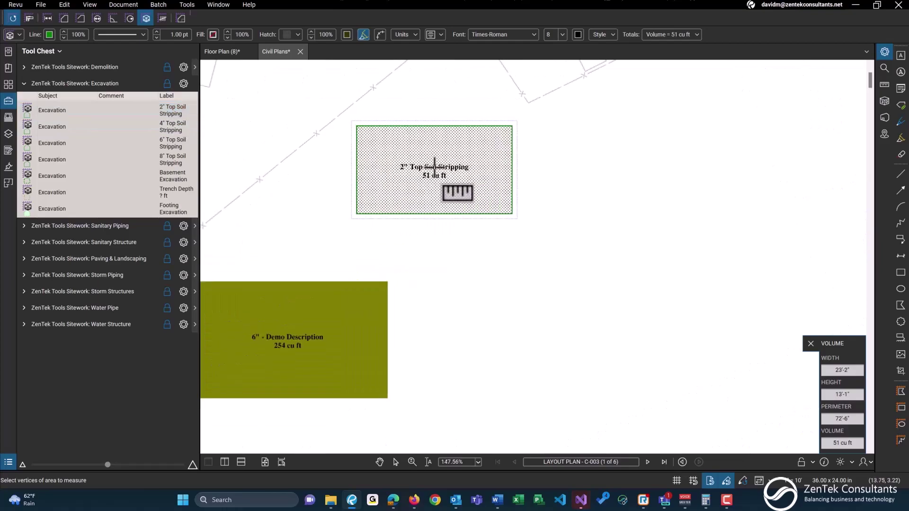
- Switch the stripping area's volume units to cu yd so it reads 2 cu yd
{"action": "left_click", "coordinate": [434, 163]}
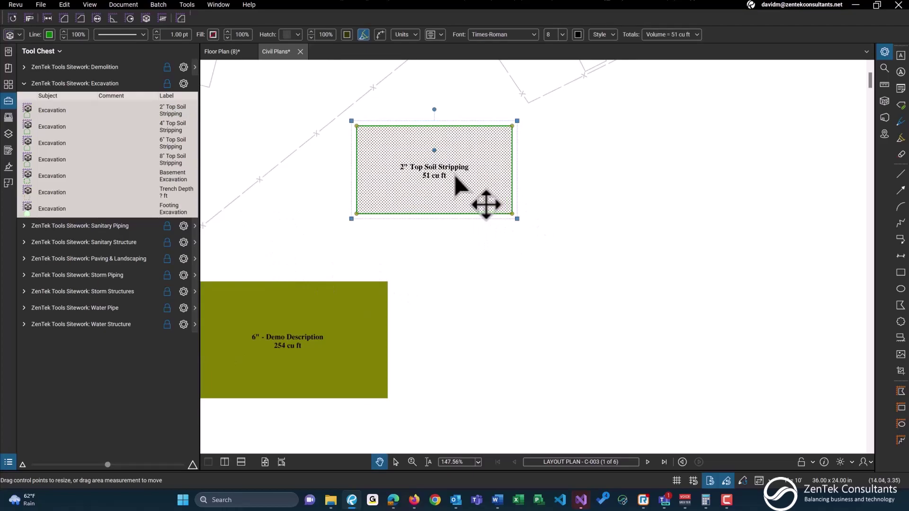
{"action": "left_click", "coordinate": [885, 85]}
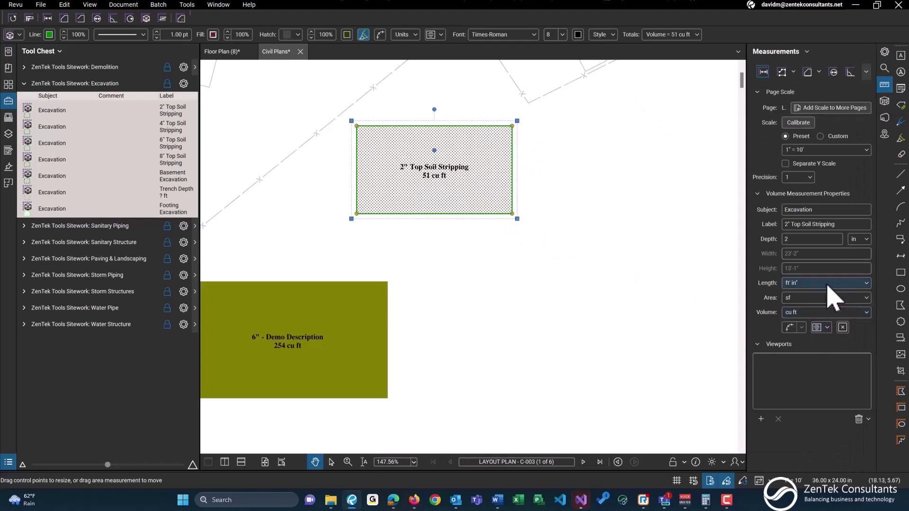
{"action": "left_click", "coordinate": [808, 312]}
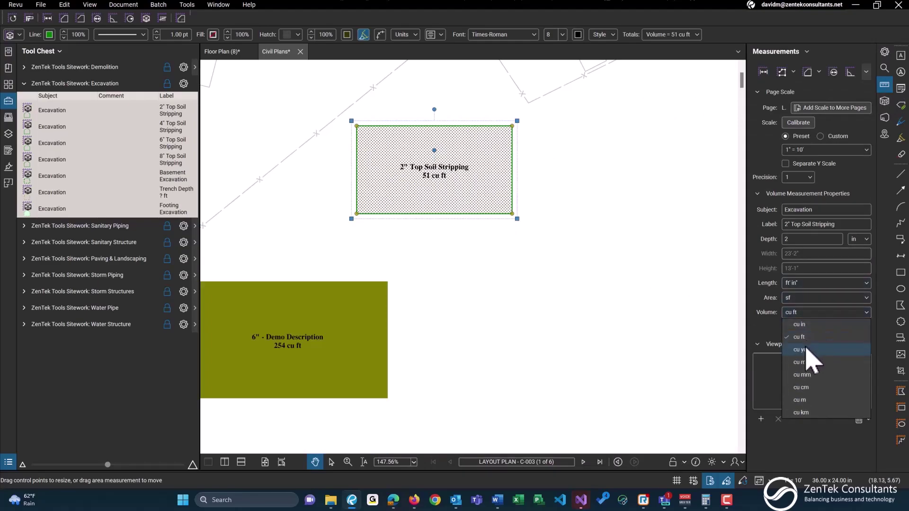
{"action": "left_click", "coordinate": [807, 349]}
{"action": "scroll", "coordinate": [402, 195], "scroll_direction": "up", "scroll_amount": 1}
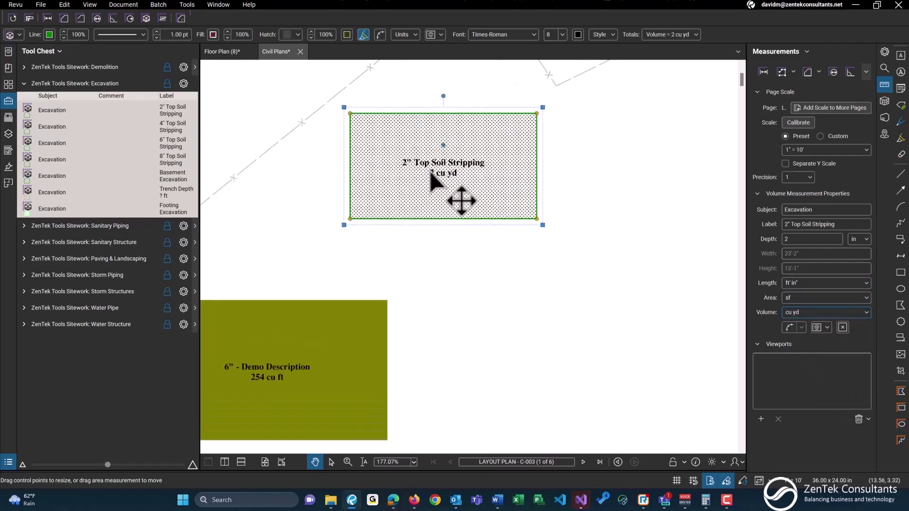
{"action": "left_click", "coordinate": [889, 88]}
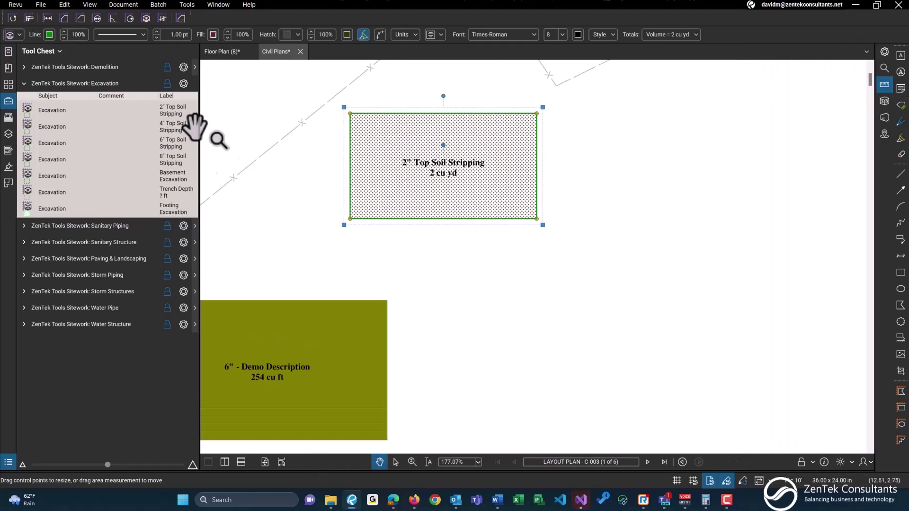
- Draw an 8" Top Soil Stripping area and a Basement Excavation area, opening its measurement settings for depth
{"action": "left_click", "coordinate": [170, 164]}
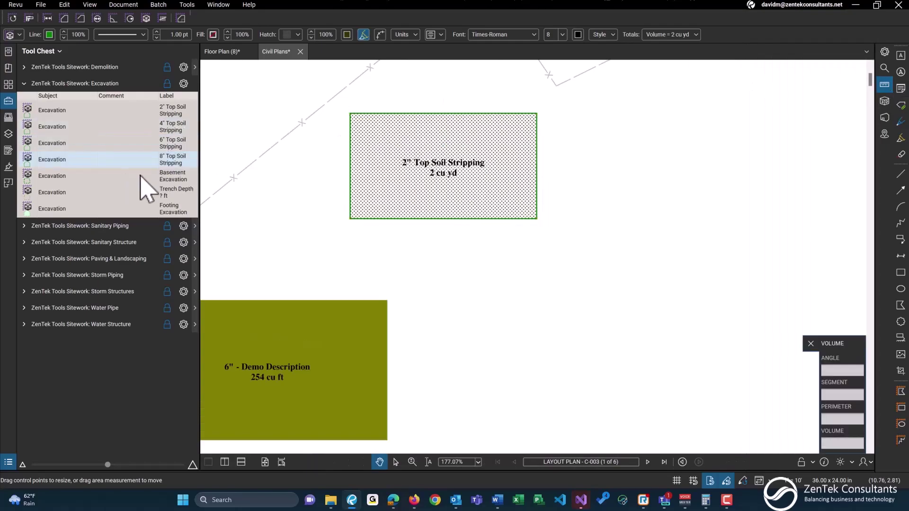
{"action": "left_click_drag", "start_coordinate": [350, 228], "coordinate": [545, 287]}
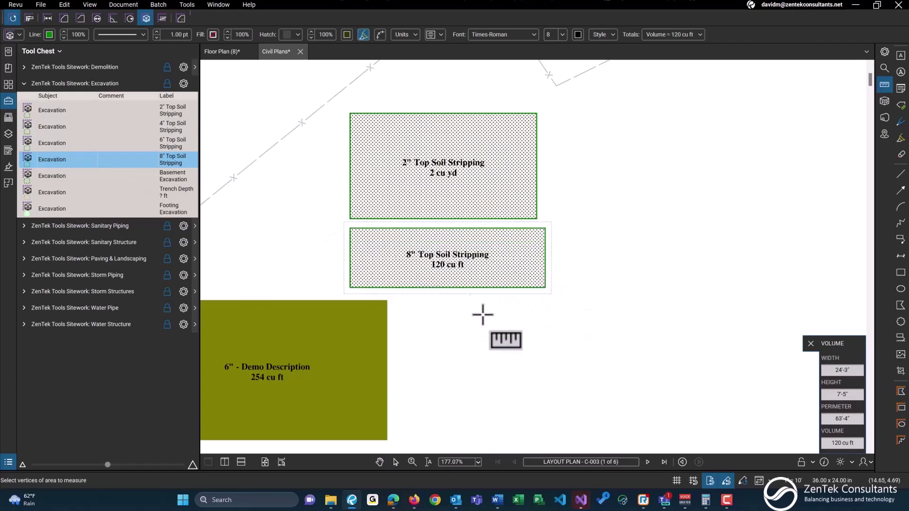
{"action": "left_click", "coordinate": [57, 177]}
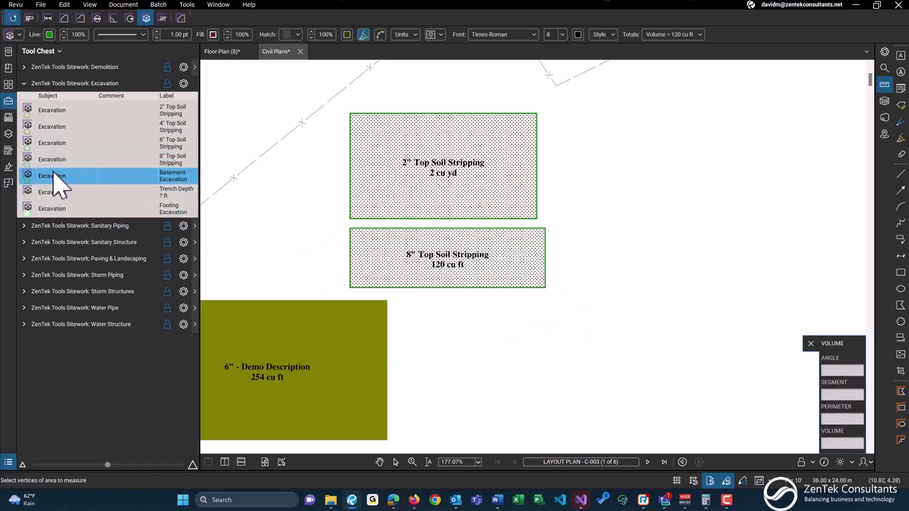
{"action": "scroll", "coordinate": [661, 157], "scroll_direction": "up", "scroll_amount": 1}
{"action": "scroll", "coordinate": [586, 162], "scroll_direction": "down", "scroll_amount": 2}
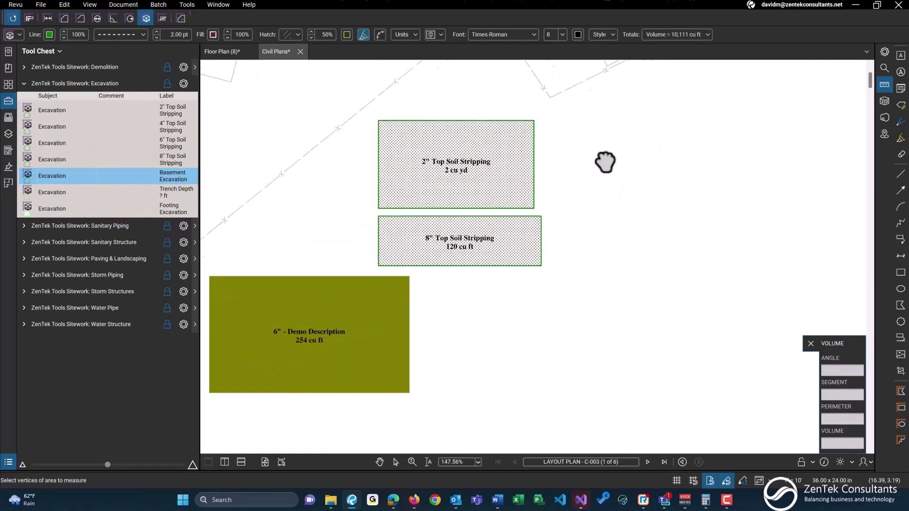
{"action": "mouse_move", "coordinate": [586, 163]}
{"action": "left_mouse_down"}
{"action": "mouse_move", "coordinate": [432, 178]}
{"action": "mouse_move", "coordinate": [530, 309]}
{"action": "left_mouse_up"}
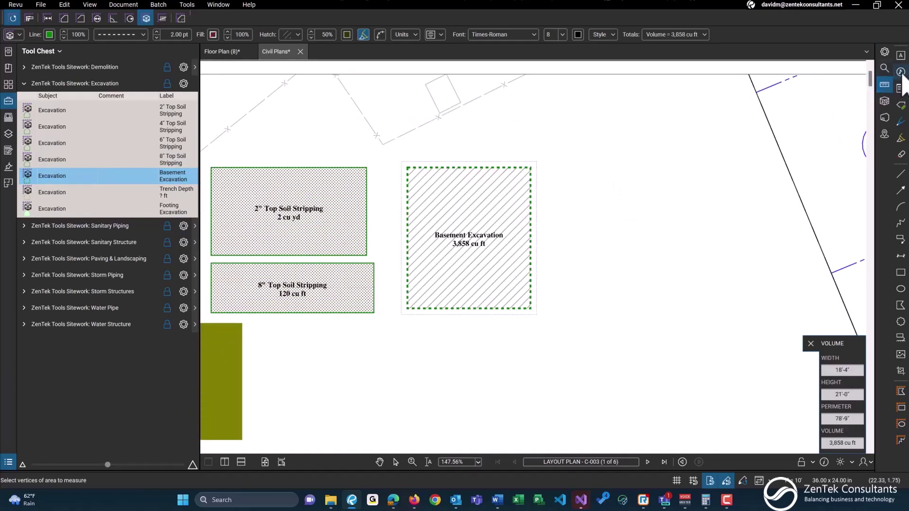
{"action": "left_click", "coordinate": [890, 87]}
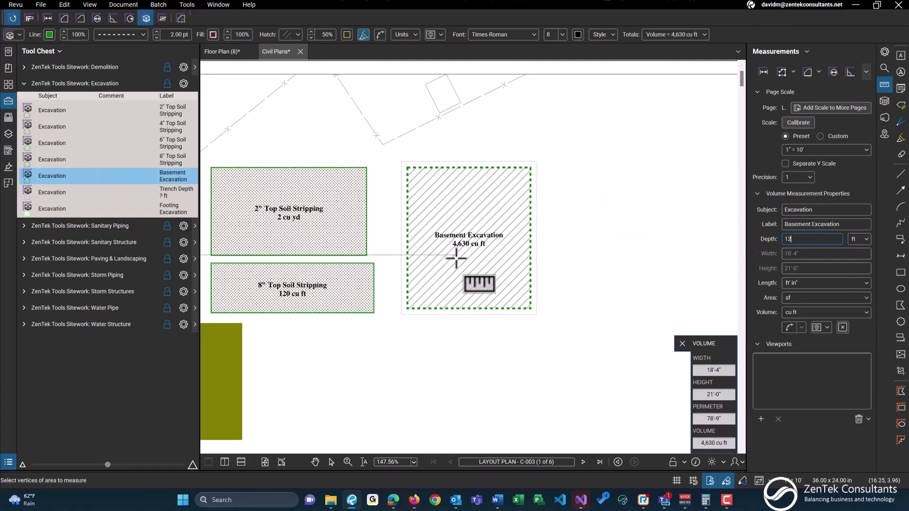
- Draw a 161 cu ft trench and relabel it Trench Depth 4 ft
{"action": "left_click", "coordinate": [173, 195]}
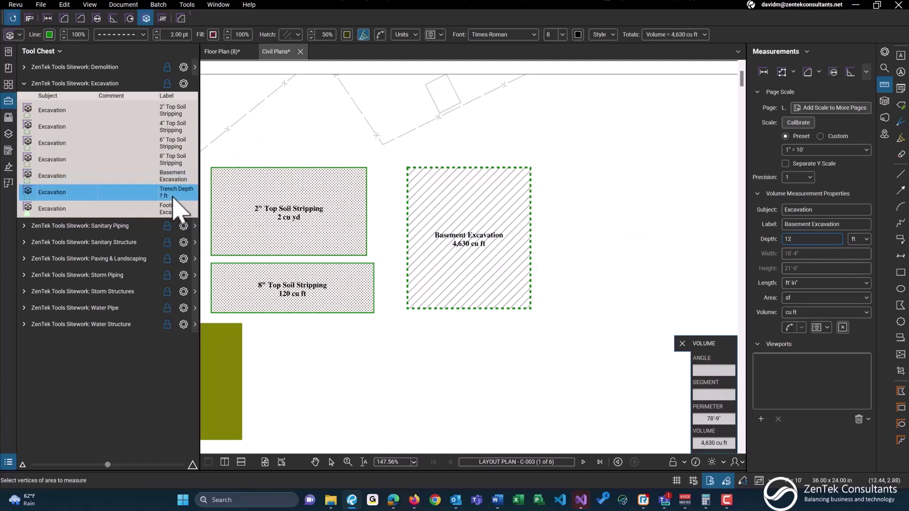
{"action": "mouse_move", "coordinate": [540, 186]}
{"action": "left_mouse_down"}
{"action": "mouse_move", "coordinate": [487, 197]}
{"action": "mouse_move", "coordinate": [401, 272]}
{"action": "left_mouse_up"}
{"action": "mouse_move", "coordinate": [455, 137]}
{"action": "left_mouse_down"}
{"action": "mouse_move", "coordinate": [458, 192]}
{"action": "mouse_move", "coordinate": [476, 226]}
{"action": "left_mouse_up"}
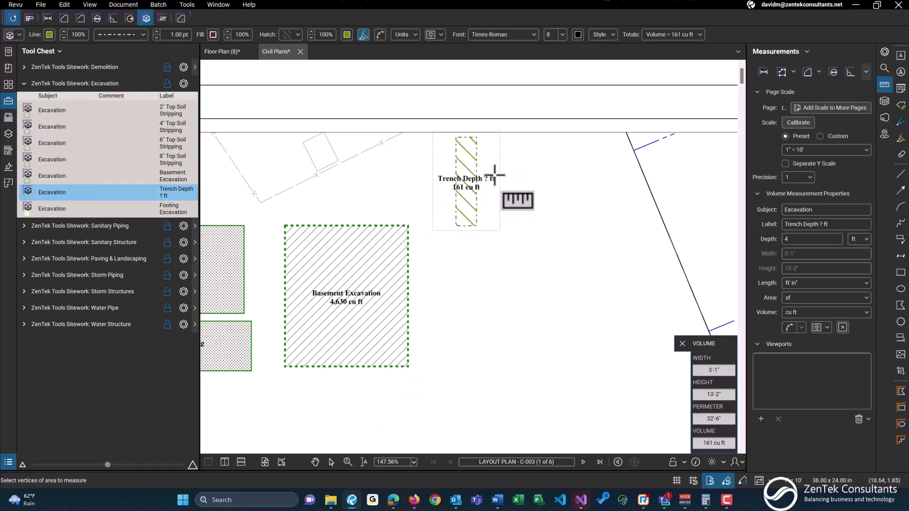
{"action": "left_click", "coordinate": [884, 51]}
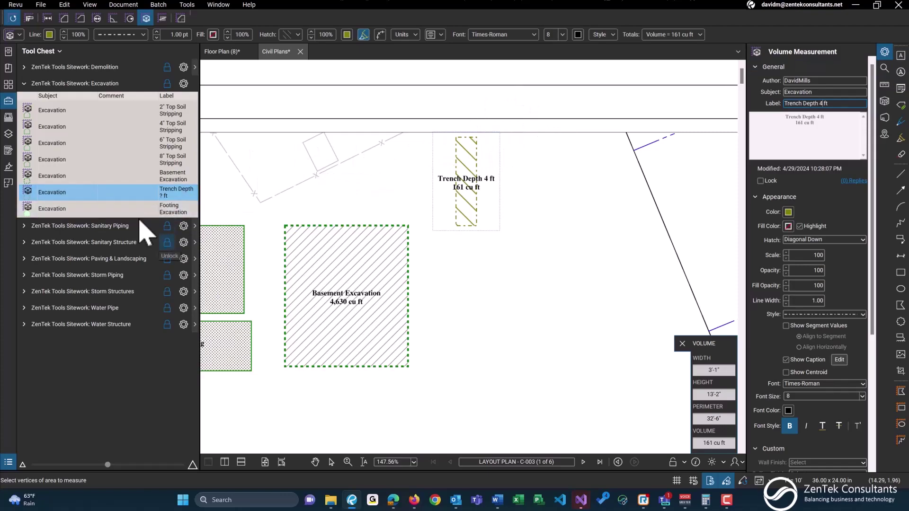
{"action": "left_click", "coordinate": [895, 53]}
- Add a 128 cu ft Footing Excavation rectangle beside the basement box
{"action": "left_click", "coordinate": [62, 213]}
{"action": "left_click", "coordinate": [524, 142]}
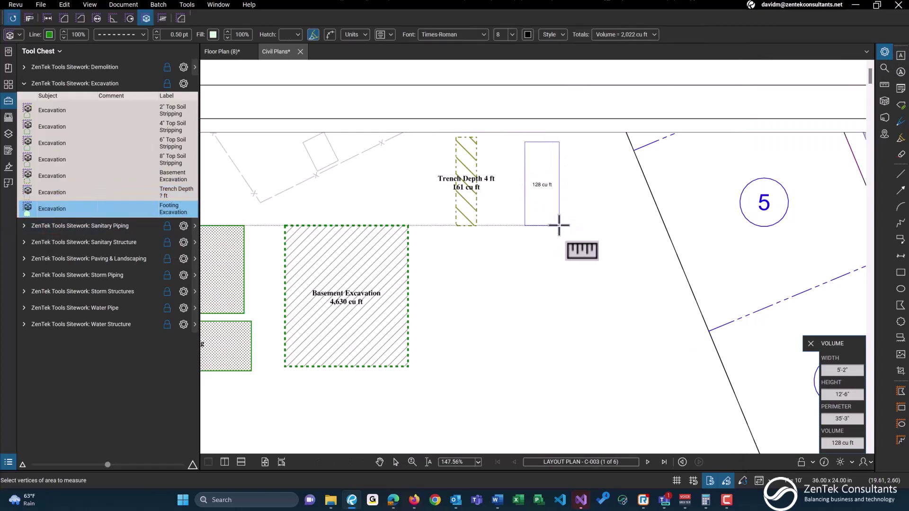
{"action": "left_click", "coordinate": [559, 225]}
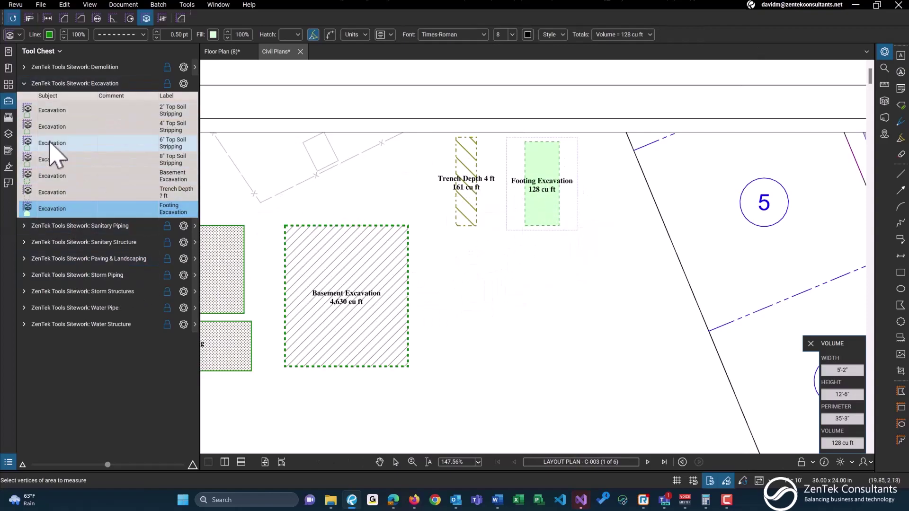
{"action": "left_click", "coordinate": [77, 84]}
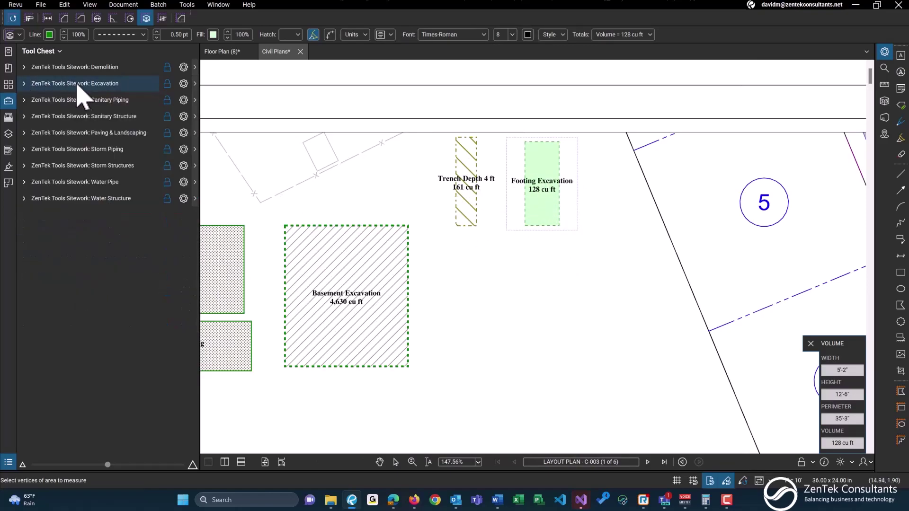
- Draw 4" and 12" Sanitary Pipe runs near lot 5
{"action": "left_click", "coordinate": [81, 97]}
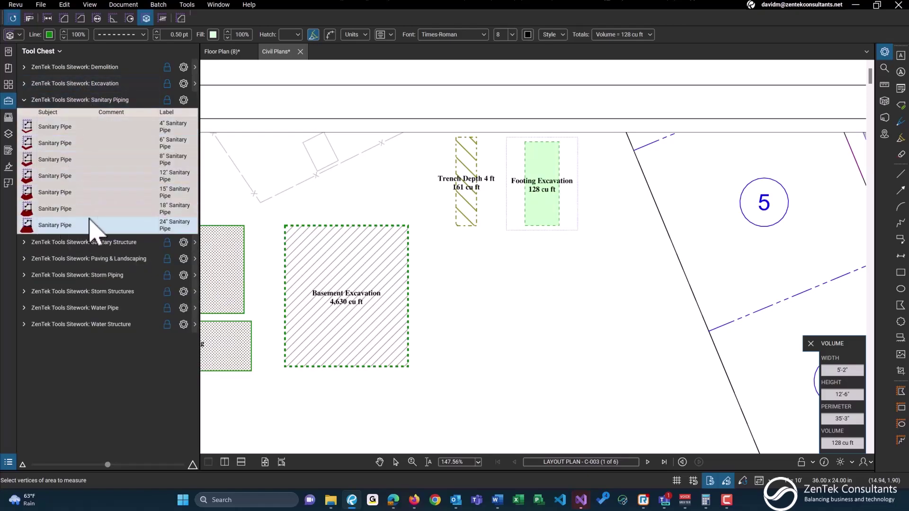
{"action": "left_click", "coordinate": [182, 124]}
{"action": "scroll", "coordinate": [605, 294], "scroll_direction": "down", "scroll_amount": 3}
{"action": "left_click_drag", "start_coordinate": [605, 294], "coordinate": [470, 244]}
{"action": "scroll", "coordinate": [488, 251], "scroll_direction": "up", "scroll_amount": 1}
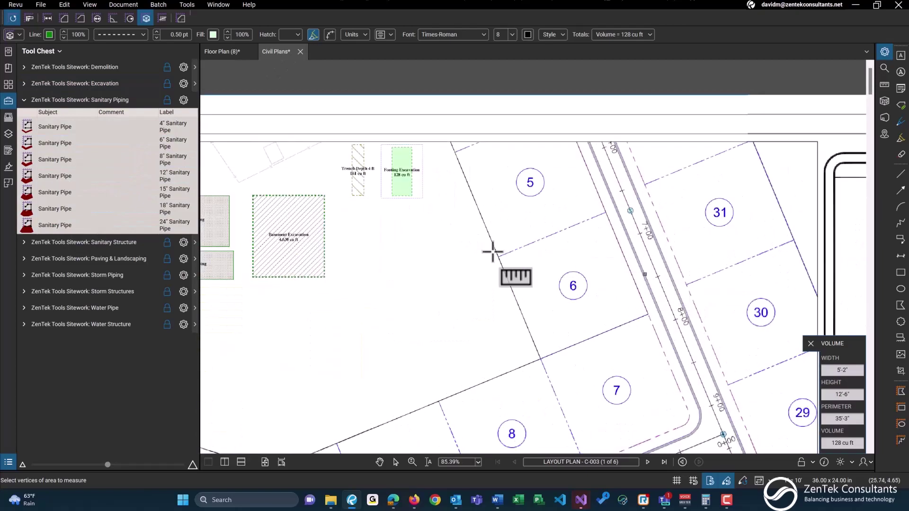
{"action": "left_click", "coordinate": [67, 128]}
{"action": "scroll", "coordinate": [464, 226], "scroll_direction": "up", "scroll_amount": 2}
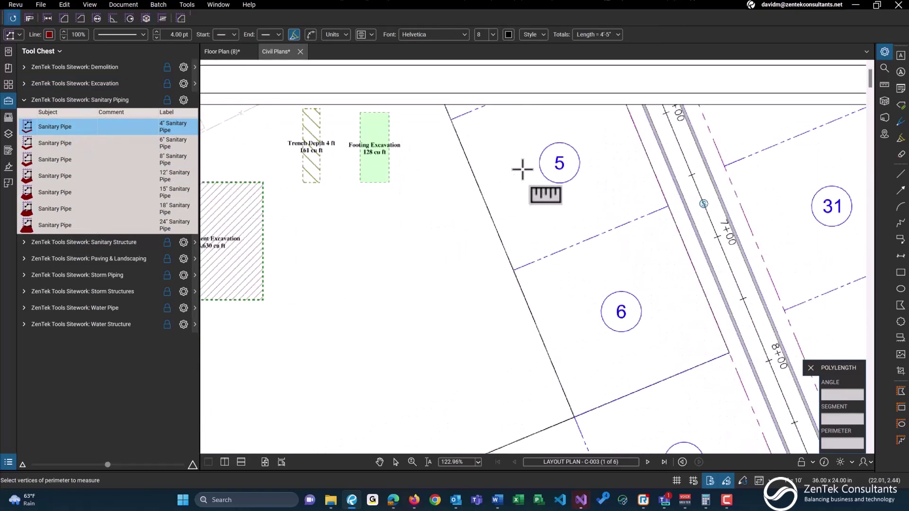
{"action": "left_click", "coordinate": [455, 182]}
{"action": "double_click", "coordinate": [456, 233]}
{"action": "scroll", "coordinate": [521, 213], "scroll_direction": "up", "scroll_amount": 1}
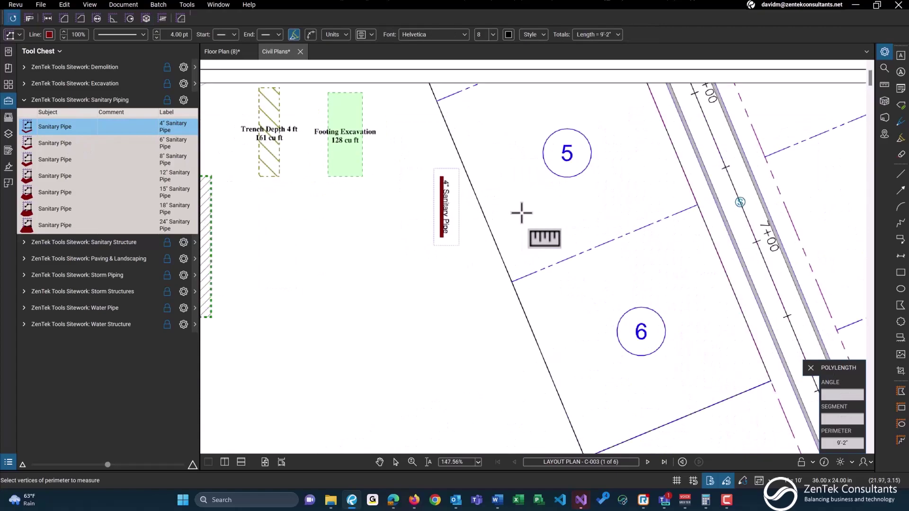
{"action": "left_click", "coordinate": [71, 176]}
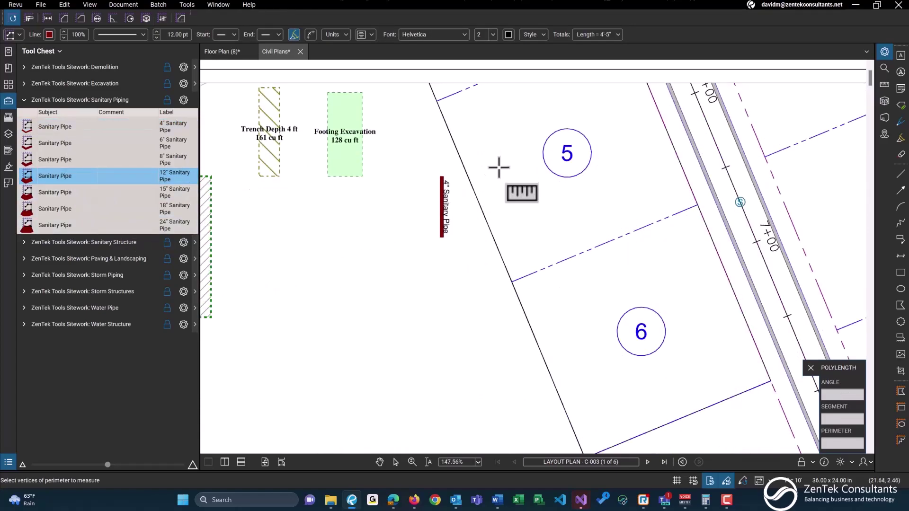
{"action": "left_click", "coordinate": [499, 167]}
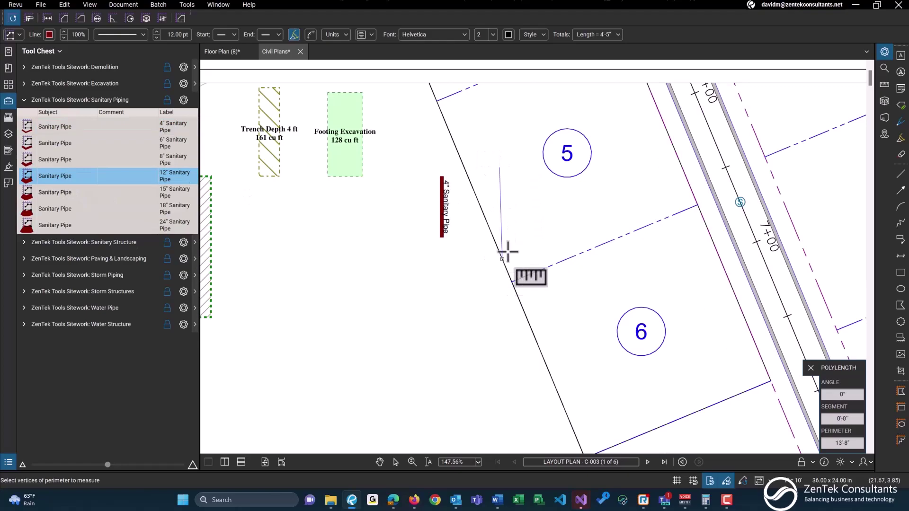
{"action": "double_click", "coordinate": [501, 259]}
{"action": "scroll", "coordinate": [509, 222], "scroll_direction": "up", "scroll_amount": 2}
{"action": "scroll", "coordinate": [499, 231], "scroll_direction": "down", "scroll_amount": 2}
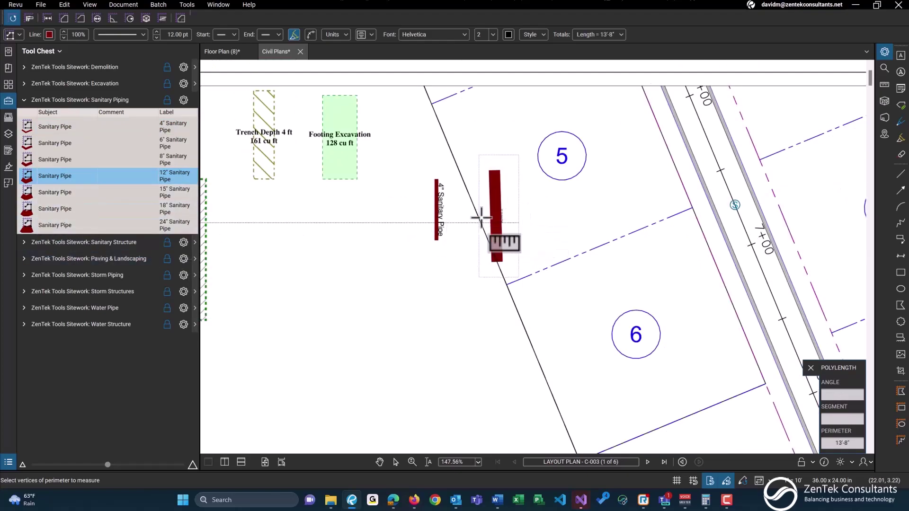
- Add the 18" (13'-6") and 24" (15'-6") Sanitary Pipe runs beside them
{"action": "left_click", "coordinate": [85, 209]}
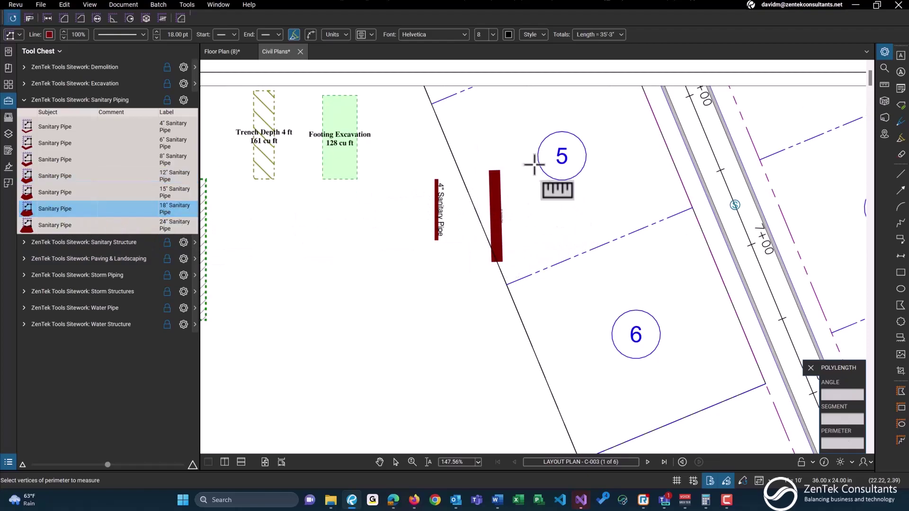
{"action": "left_click", "coordinate": [566, 166]}
{"action": "double_click", "coordinate": [566, 263]}
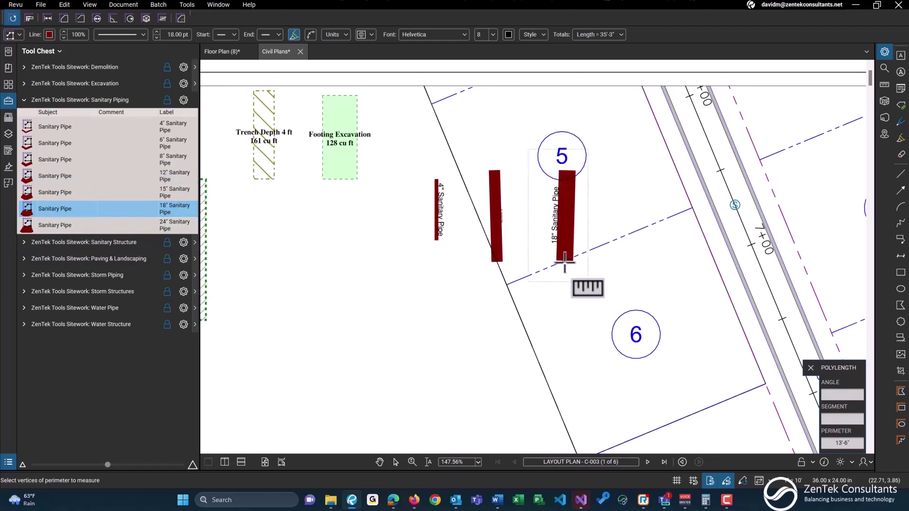
{"action": "left_click", "coordinate": [64, 226]}
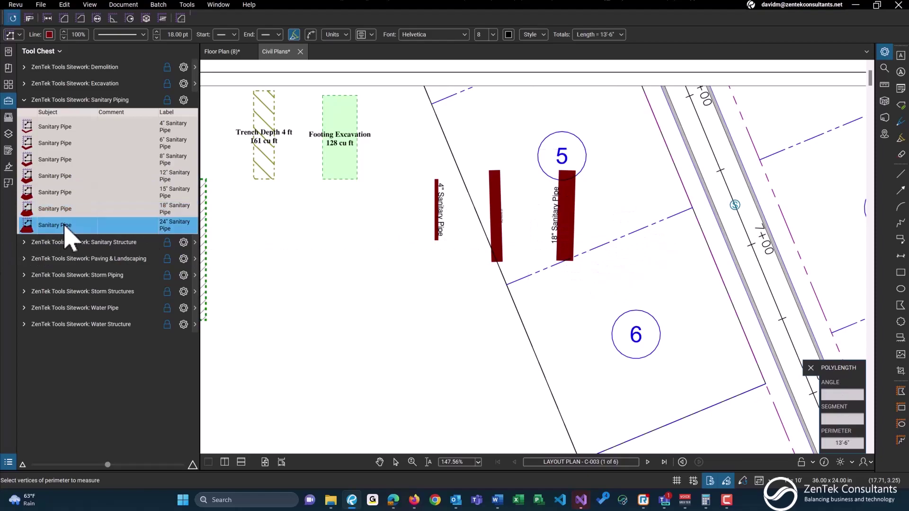
{"action": "left_click", "coordinate": [644, 163]}
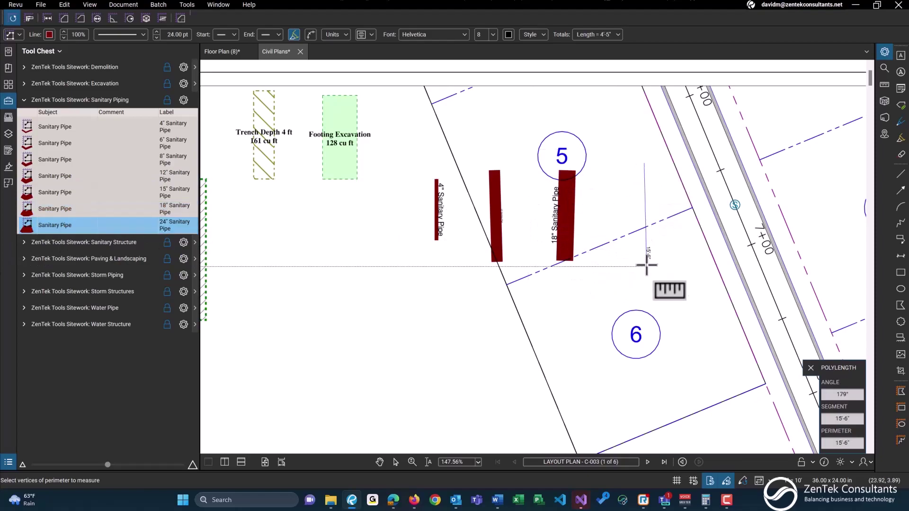
{"action": "double_click", "coordinate": [647, 265]}
{"action": "scroll", "coordinate": [646, 204], "scroll_direction": "down", "scroll_amount": 2}
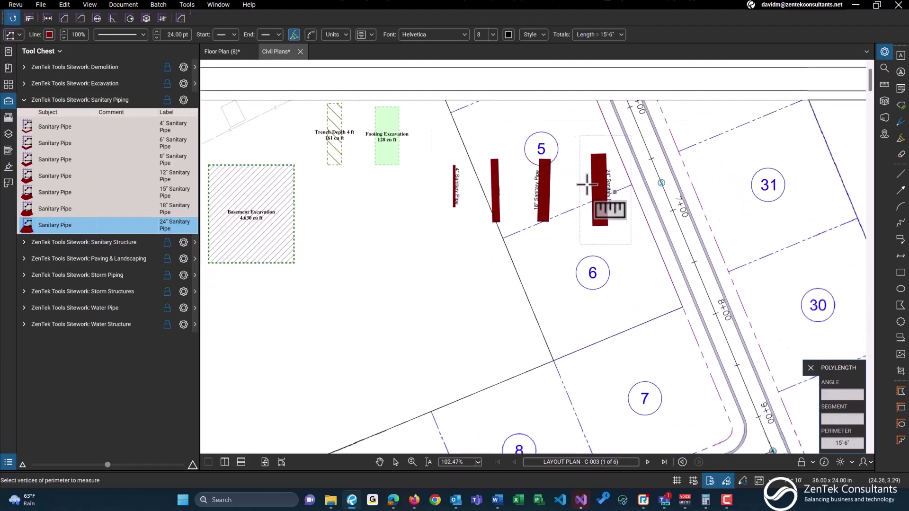
- Place two Sanitary Manhole count markers near lot 6
{"action": "left_click", "coordinate": [73, 100]}
{"action": "left_click", "coordinate": [75, 118]}
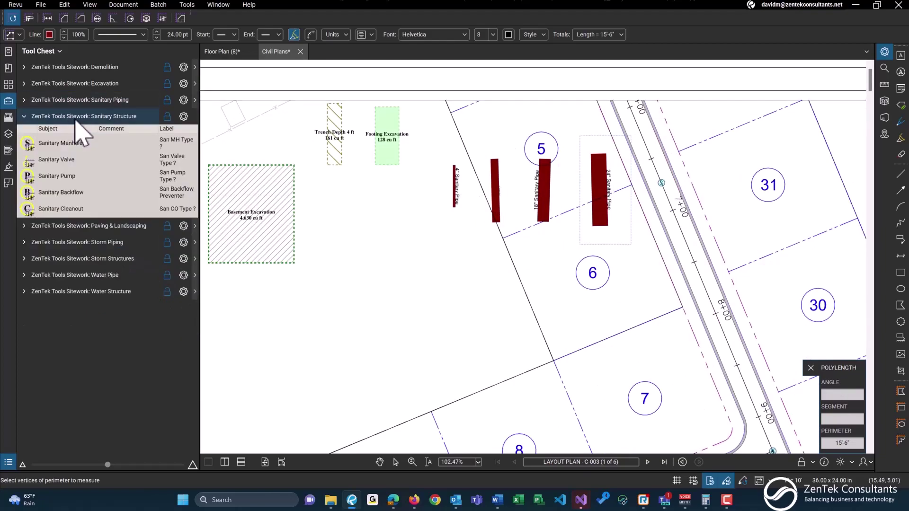
{"action": "left_click", "coordinate": [76, 100]}
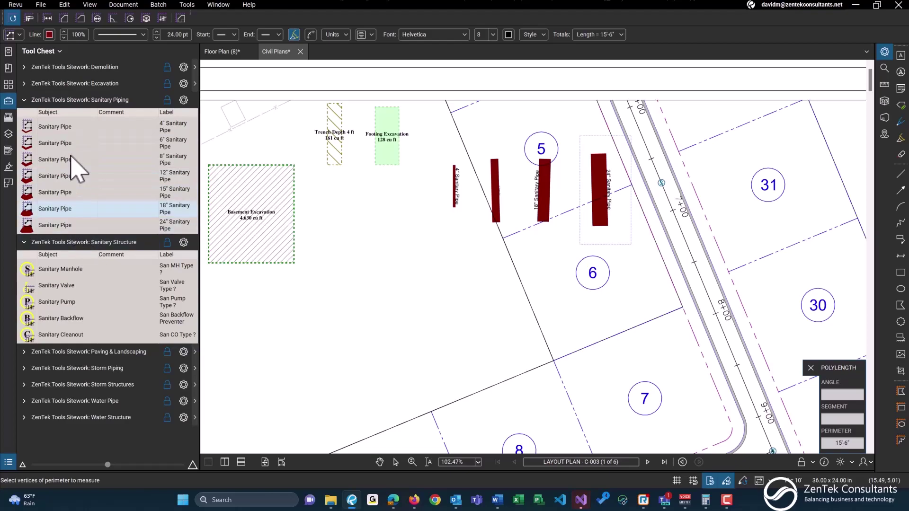
{"action": "left_click", "coordinate": [66, 100]}
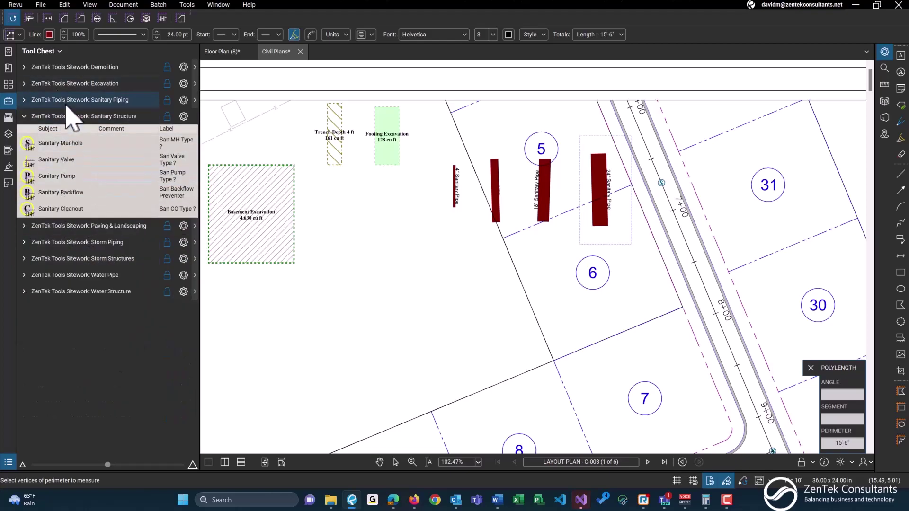
{"action": "left_click", "coordinate": [83, 144]}
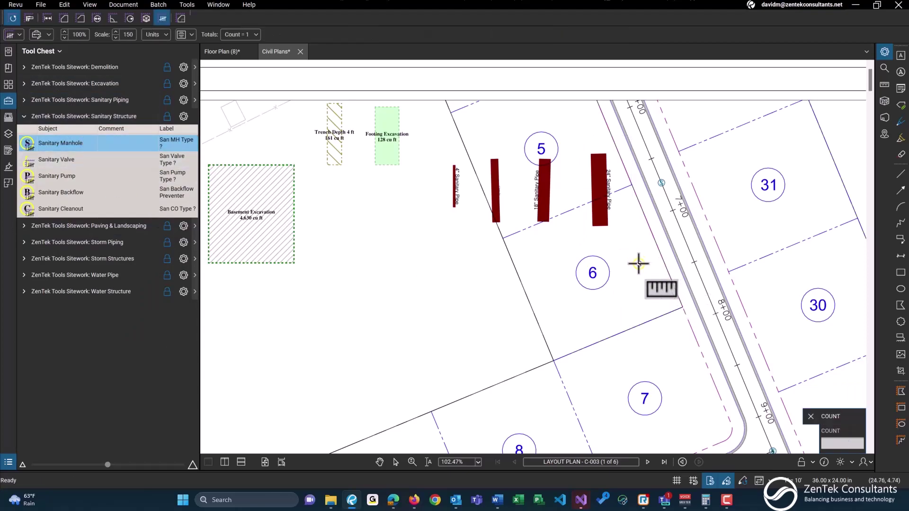
{"action": "scroll", "coordinate": [639, 263], "scroll_direction": "up", "scroll_amount": 3}
{"action": "left_click", "coordinate": [508, 236]}
{"action": "left_click", "coordinate": [509, 263]}
- Add Sanitary Valve, Pump, Backflow and Cleanout count markers east of the manholes
{"action": "left_click", "coordinate": [66, 160]}
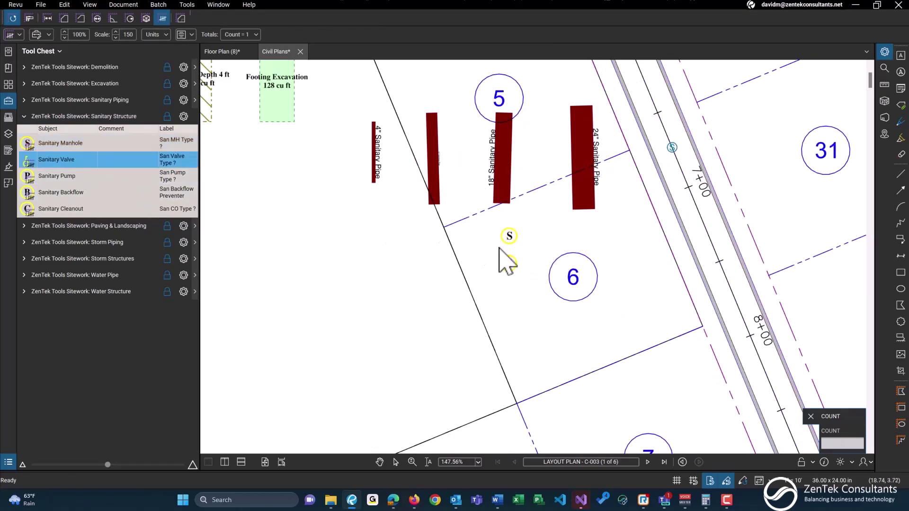
{"action": "left_click", "coordinate": [540, 235]}
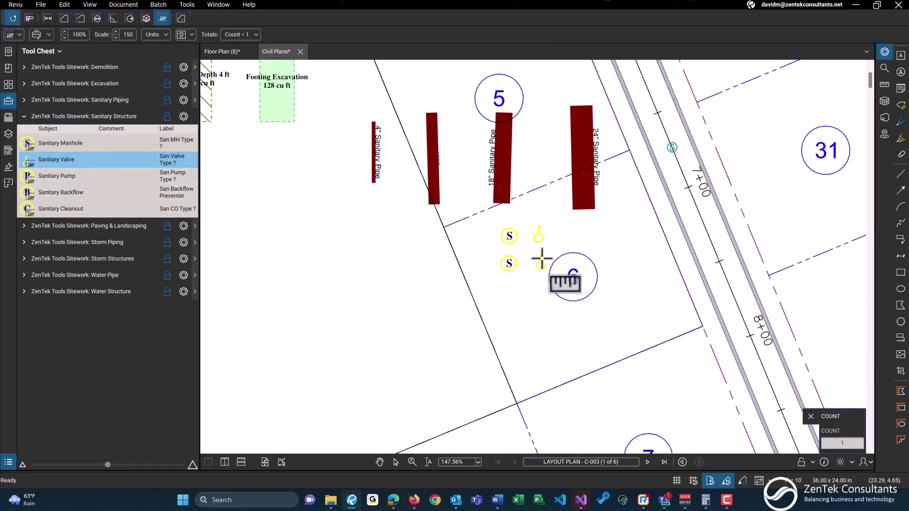
{"action": "left_click", "coordinate": [541, 260]}
{"action": "left_click", "coordinate": [28, 175]}
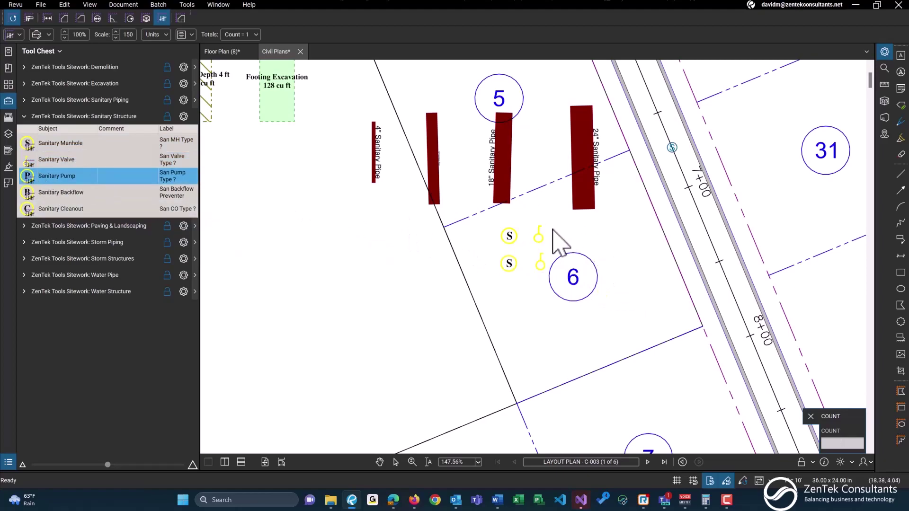
{"action": "left_click", "coordinate": [596, 231]}
{"action": "left_click", "coordinate": [71, 192]}
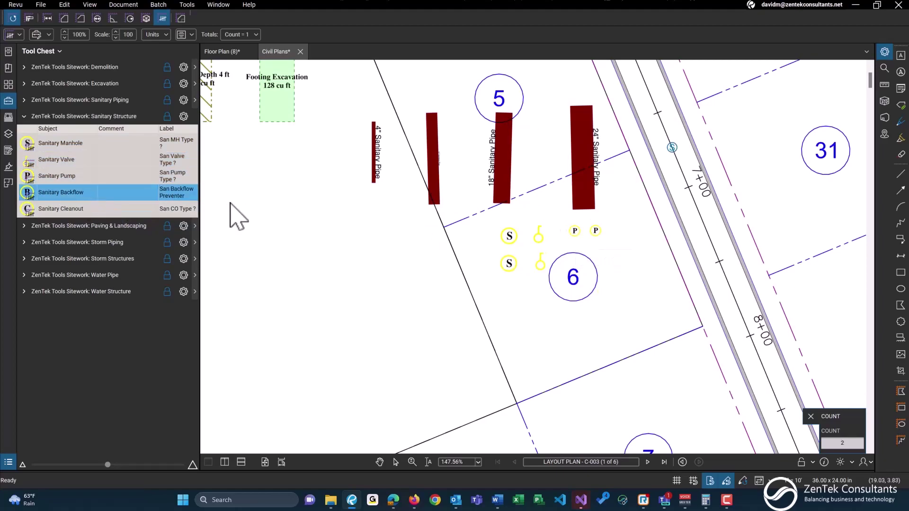
{"action": "left_click", "coordinate": [632, 250]}
{"action": "left_click", "coordinate": [90, 208]}
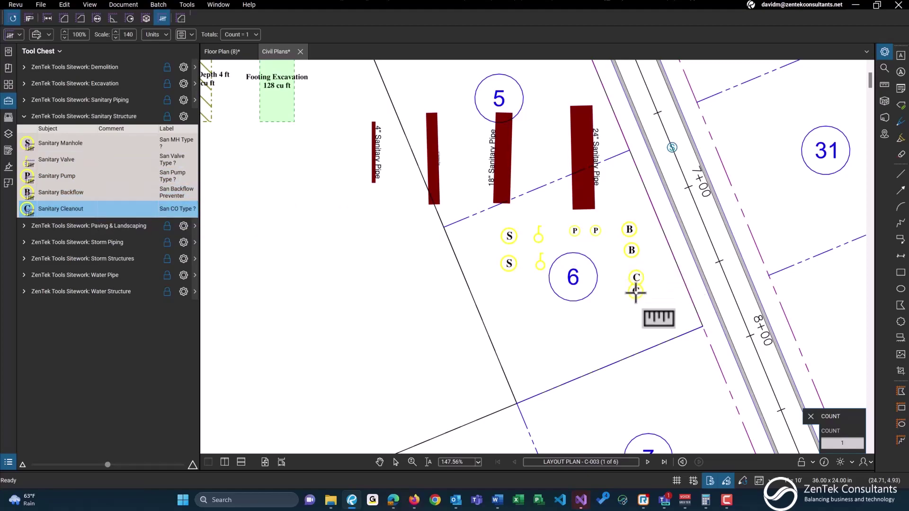
{"action": "left_click", "coordinate": [636, 296]}
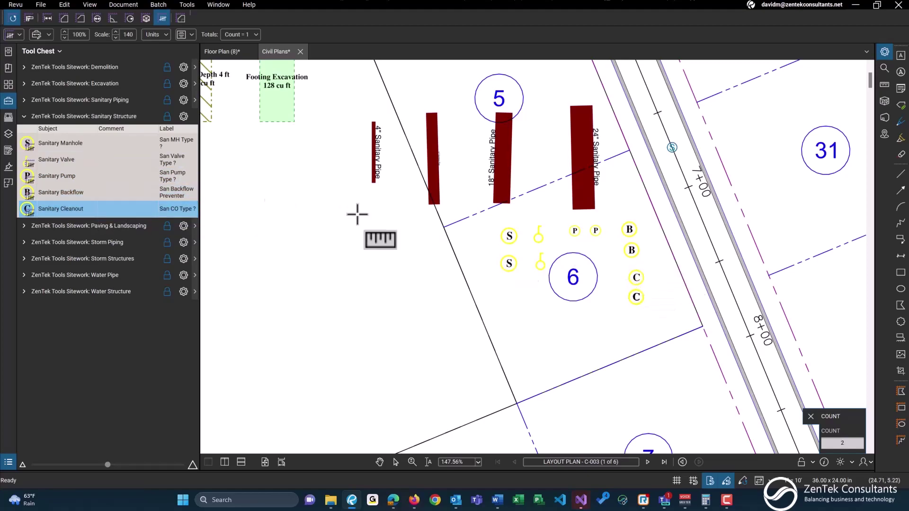
{"action": "left_click", "coordinate": [80, 116]}
- Measure 2" Asphalt and 4" Asphalt volume rectangles around circles 6 and 7
{"action": "left_click", "coordinate": [61, 133]}
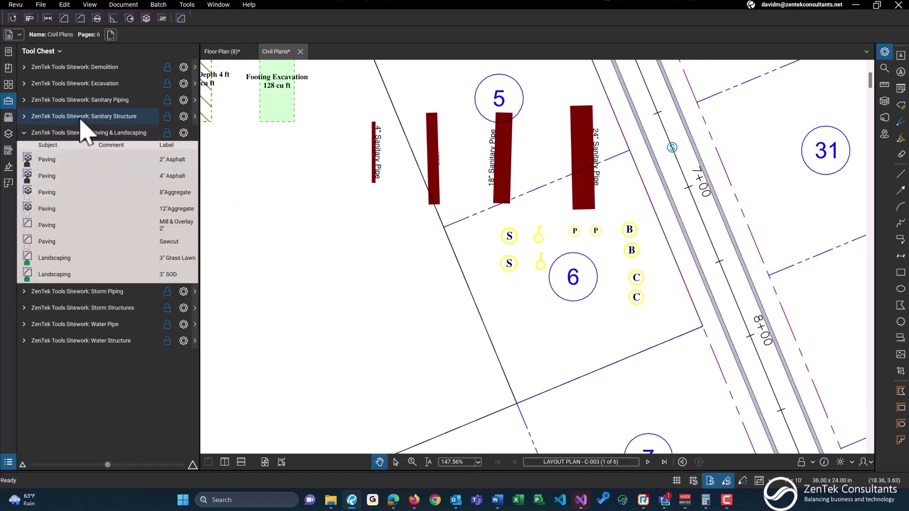
{"action": "left_click", "coordinate": [56, 163]}
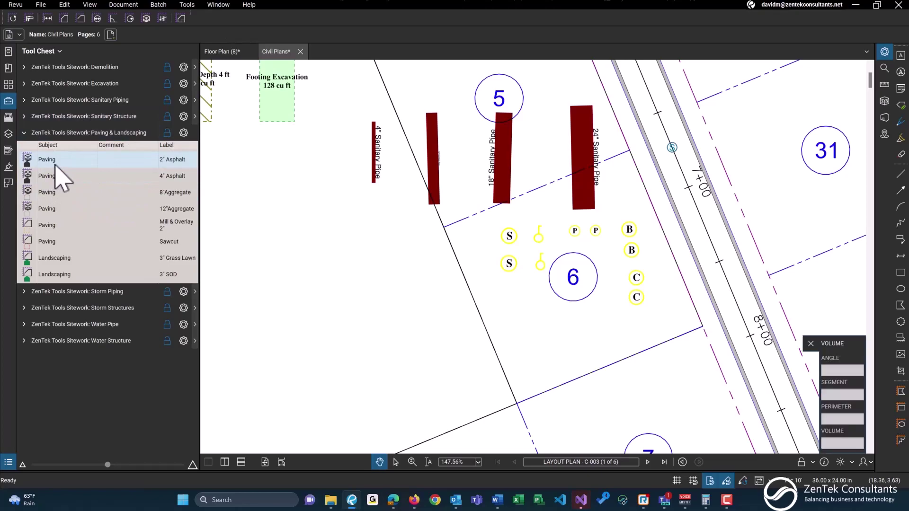
{"action": "left_click_drag", "start_coordinate": [510, 326], "coordinate": [567, 363]}
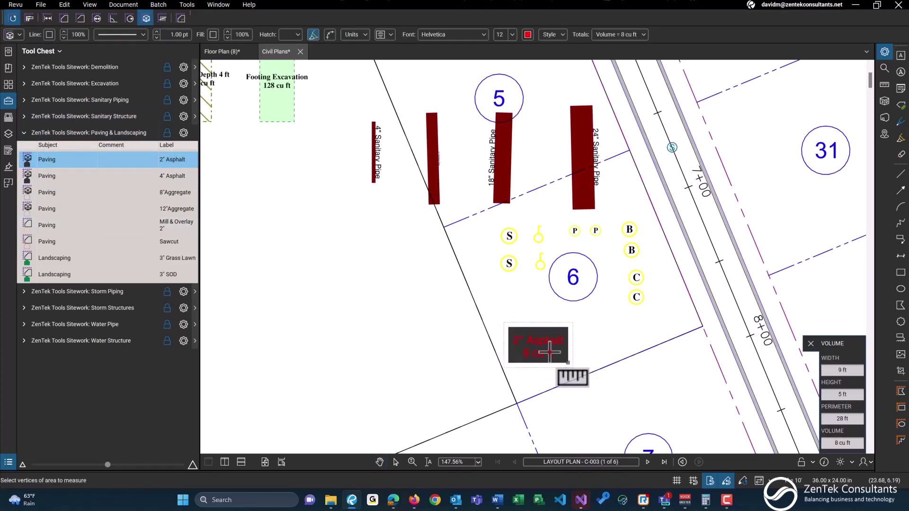
{"action": "left_click", "coordinate": [97, 180]}
{"action": "scroll", "coordinate": [533, 356], "scroll_direction": "down", "scroll_amount": 2}
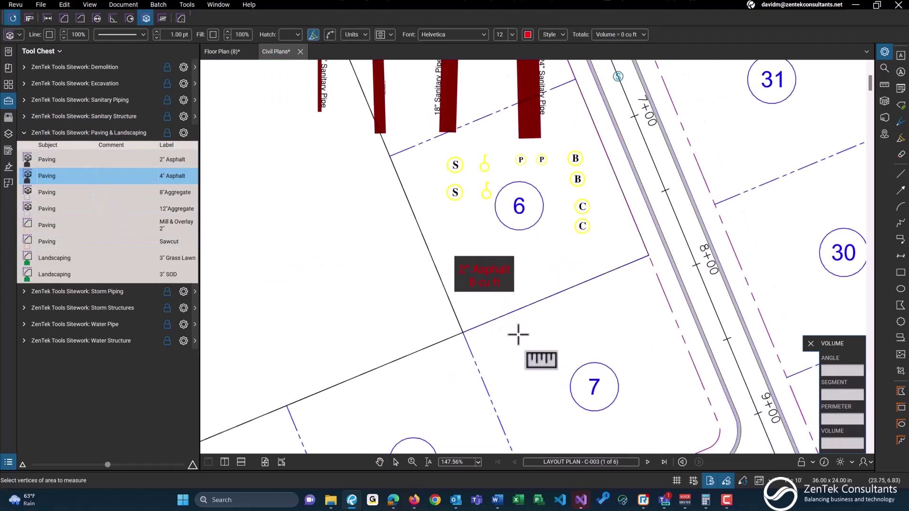
{"action": "left_click_drag", "start_coordinate": [518, 335], "coordinate": [640, 357]}
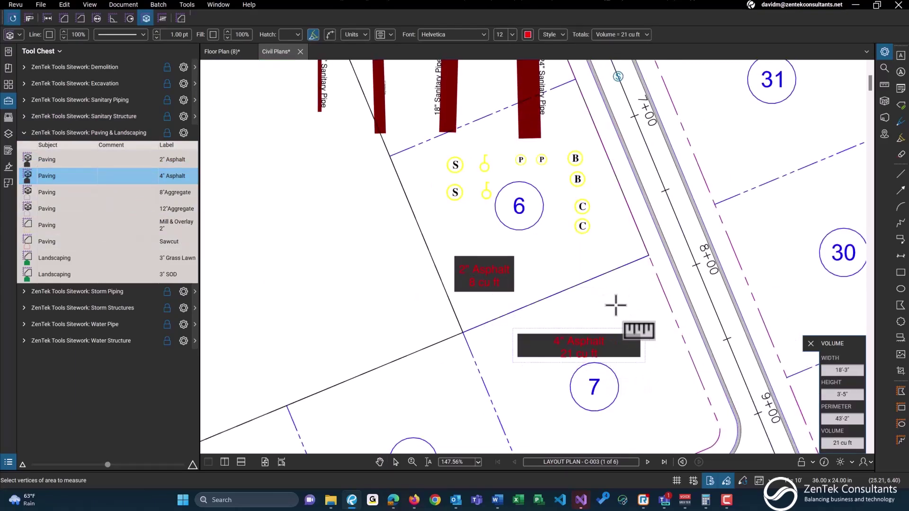
- Add 8" Aggregate and 12" Aggregate volume rectangles left of the asphalt
{"action": "left_click", "coordinate": [52, 194]}
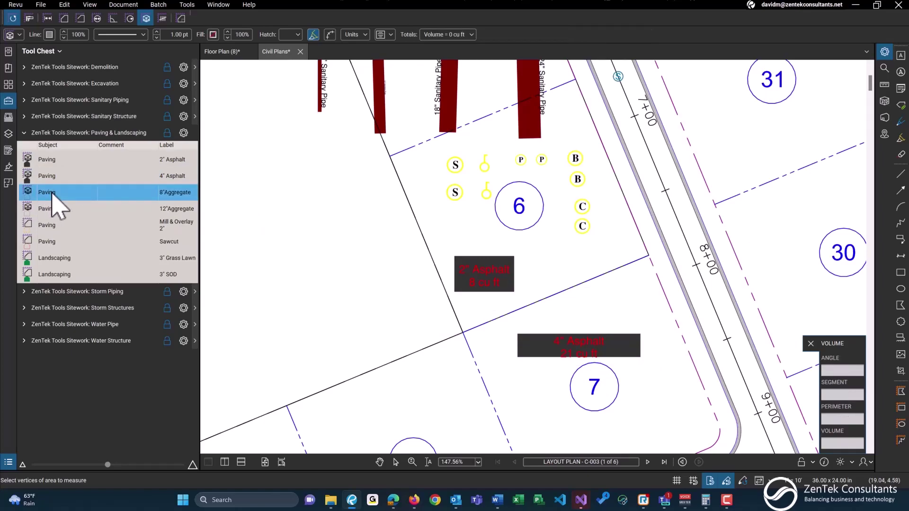
{"action": "scroll", "coordinate": [396, 278], "scroll_direction": "down", "scroll_amount": 1}
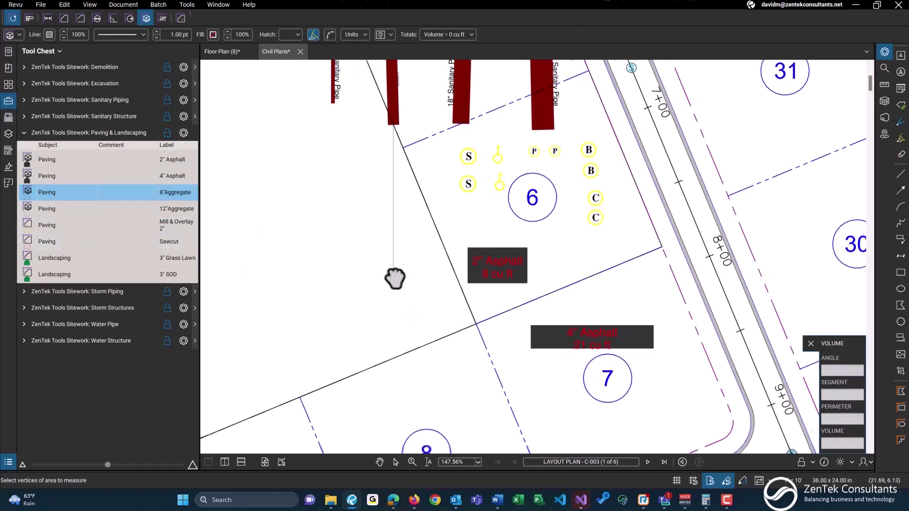
{"action": "left_click", "coordinate": [390, 227]}
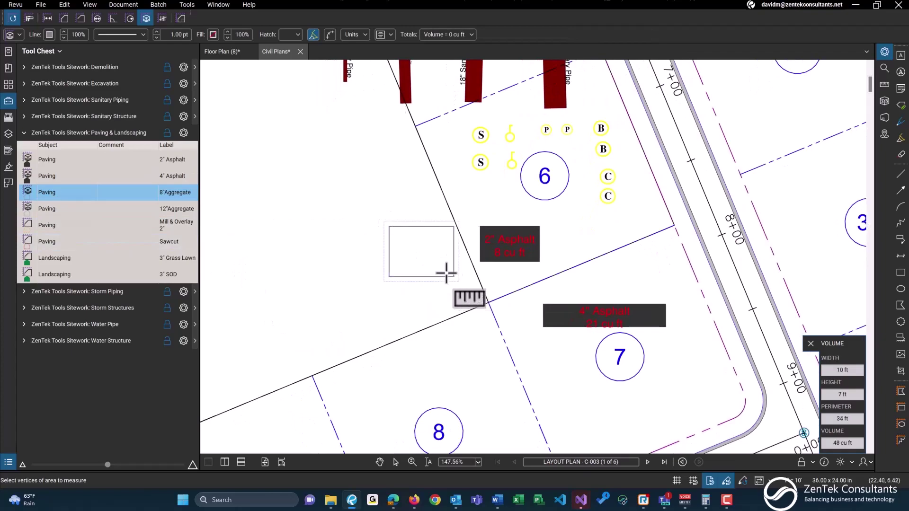
{"action": "left_click", "coordinate": [67, 209]}
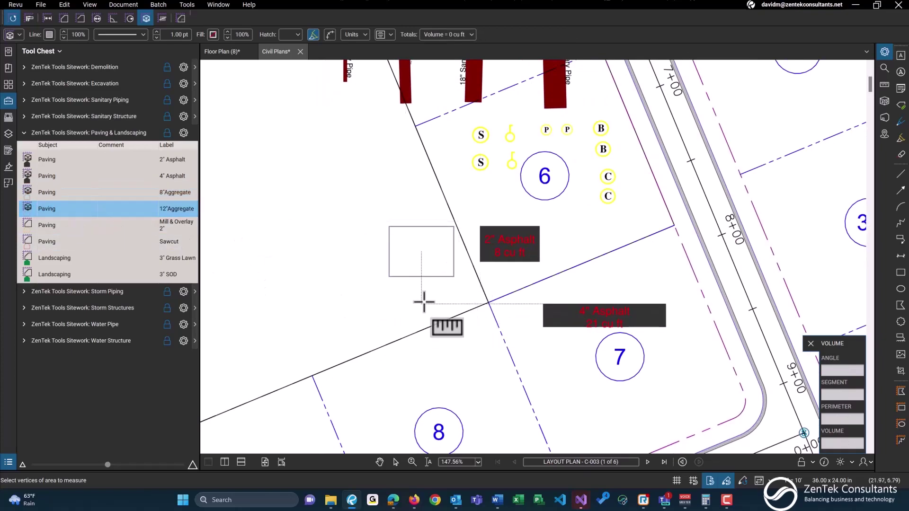
{"action": "left_click", "coordinate": [389, 292]}
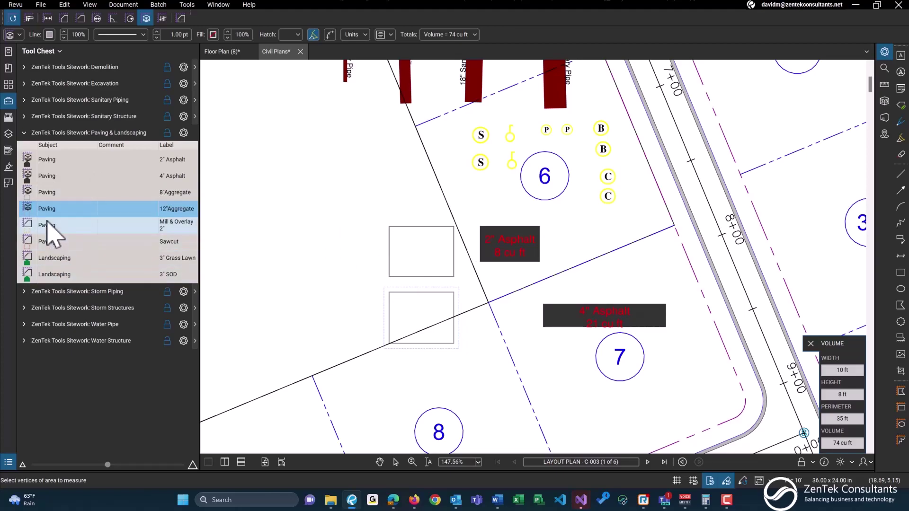
- Draw a 32 cu ft Mill & Overlay 2" area and a 134 sf Sawcut area
{"action": "left_click", "coordinate": [50, 228]}
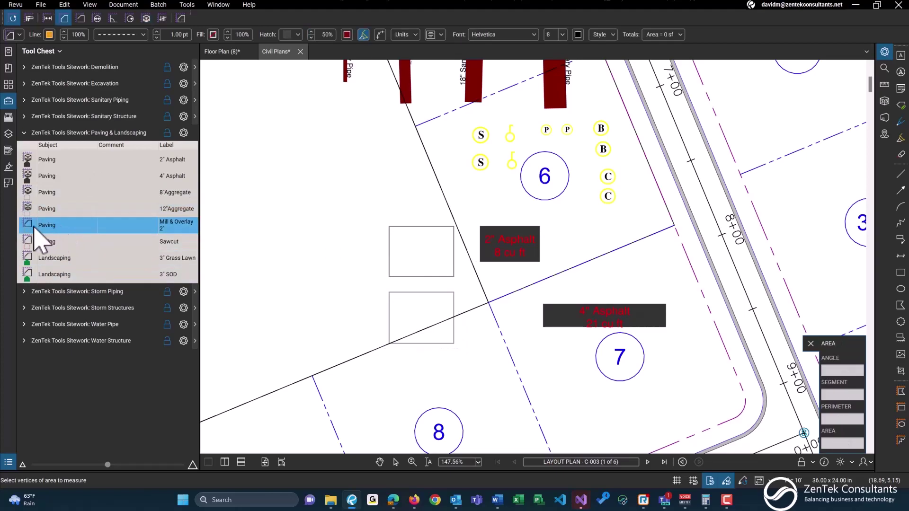
{"action": "left_click_drag", "start_coordinate": [290, 175], "coordinate": [412, 203]}
{"action": "left_click", "coordinate": [389, 144]}
{"action": "left_click", "coordinate": [513, 214]}
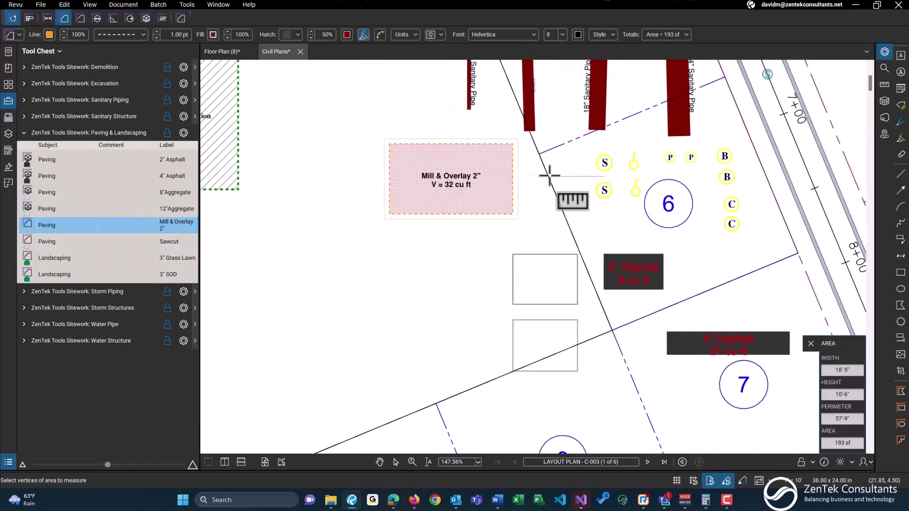
{"action": "left_click", "coordinate": [41, 241]}
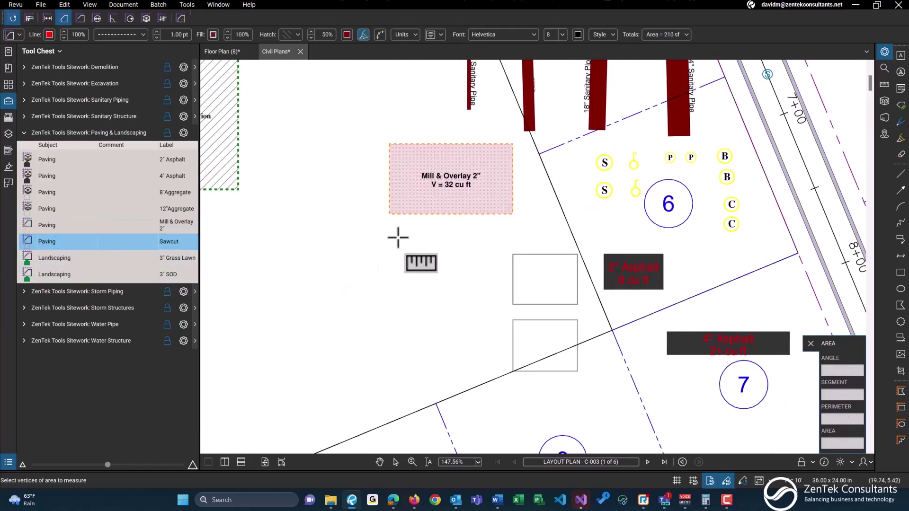
{"action": "left_click", "coordinate": [355, 240]}
{"action": "left_click", "coordinate": [447, 305]}
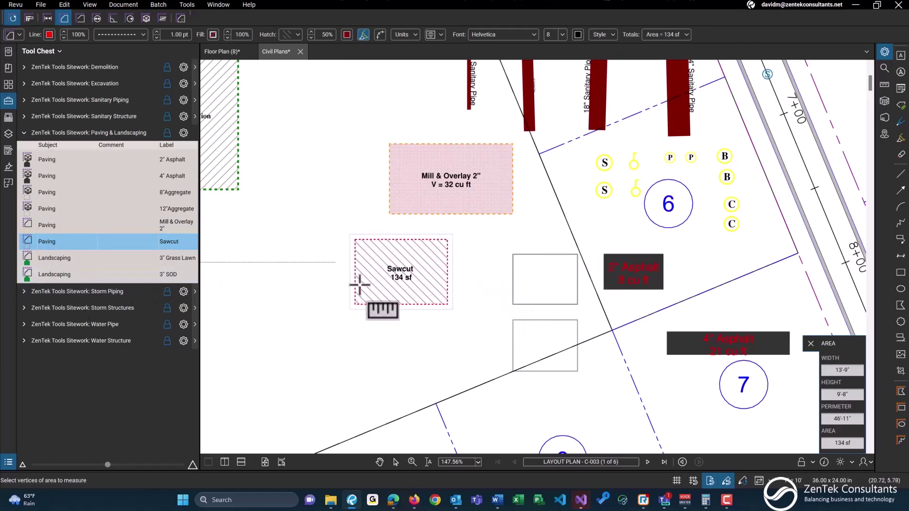
- Add a 160 sf 3" Grass Lawn area and a 67 sf 3" SOD area
{"action": "left_click", "coordinate": [56, 258]}
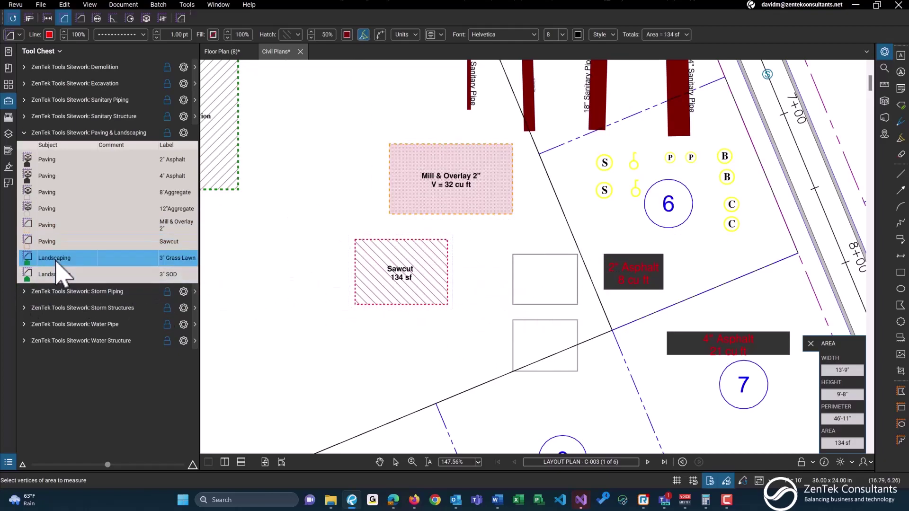
{"action": "left_click_drag", "start_coordinate": [416, 324], "coordinate": [430, 290]}
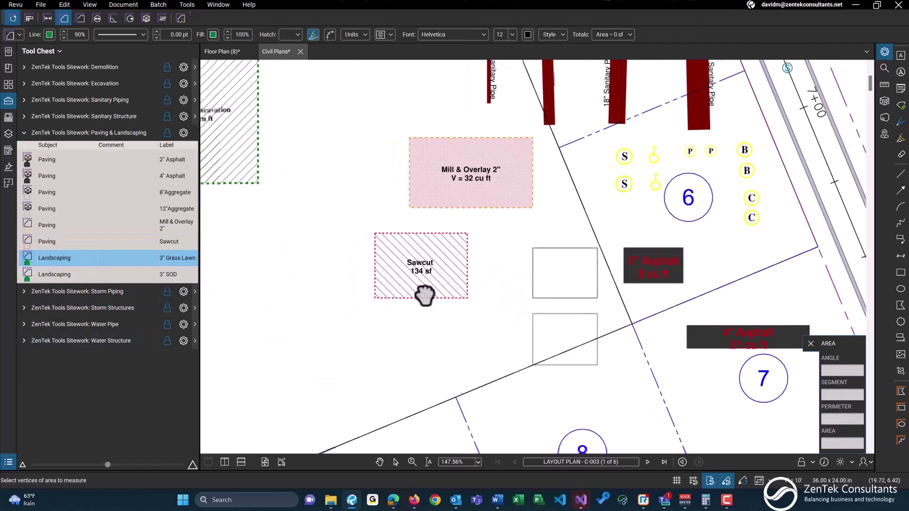
{"action": "left_click", "coordinate": [388, 299]}
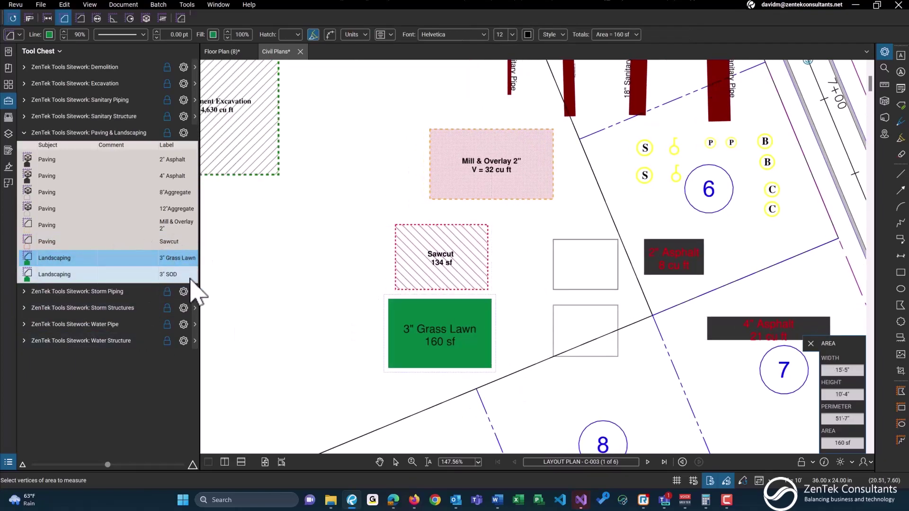
{"action": "left_click", "coordinate": [49, 279]}
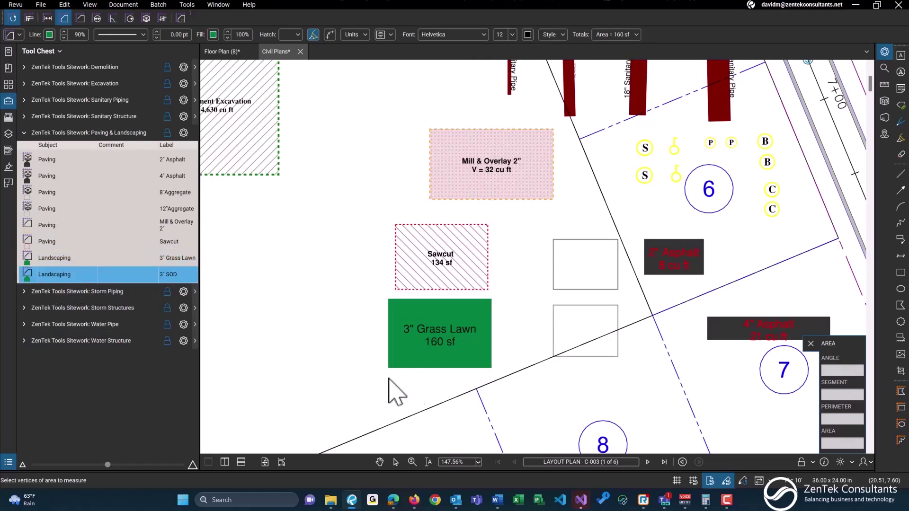
{"action": "left_click", "coordinate": [311, 305]}
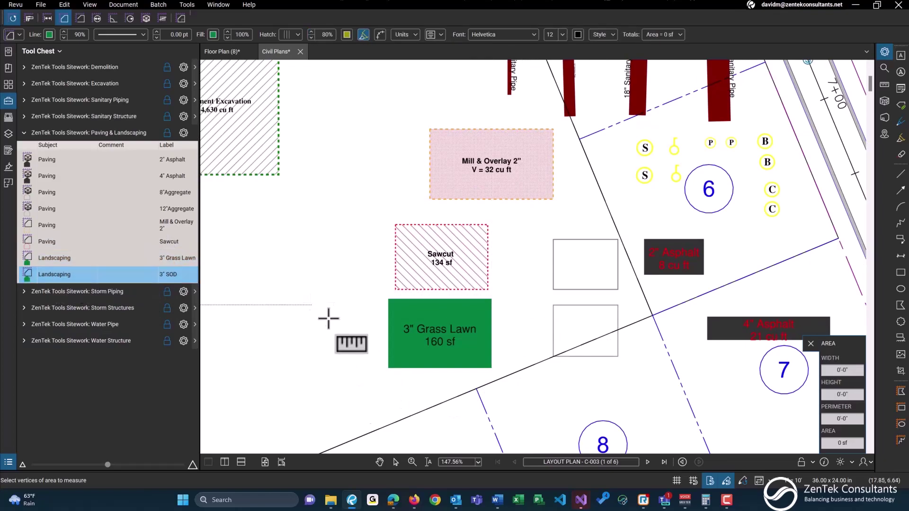
{"action": "left_click", "coordinate": [365, 362]}
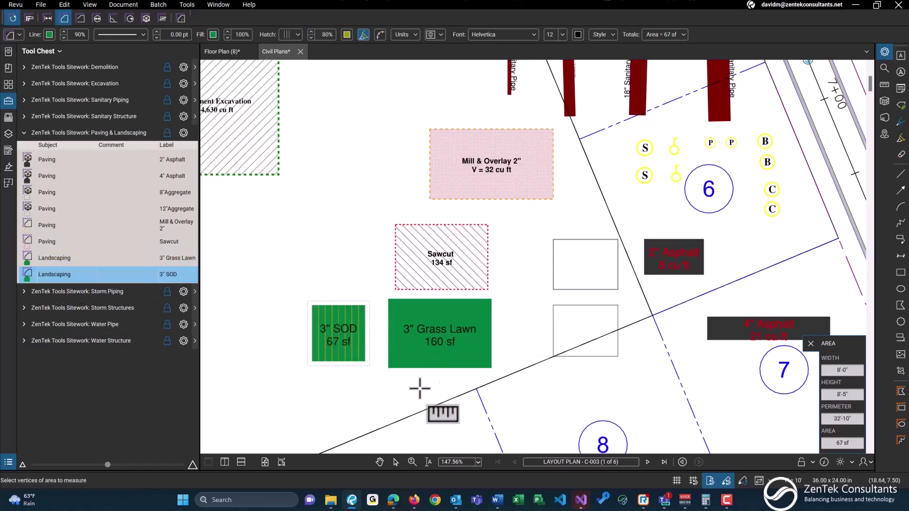
{"action": "left_click", "coordinate": [87, 137]}
{"action": "left_click", "coordinate": [89, 151]}
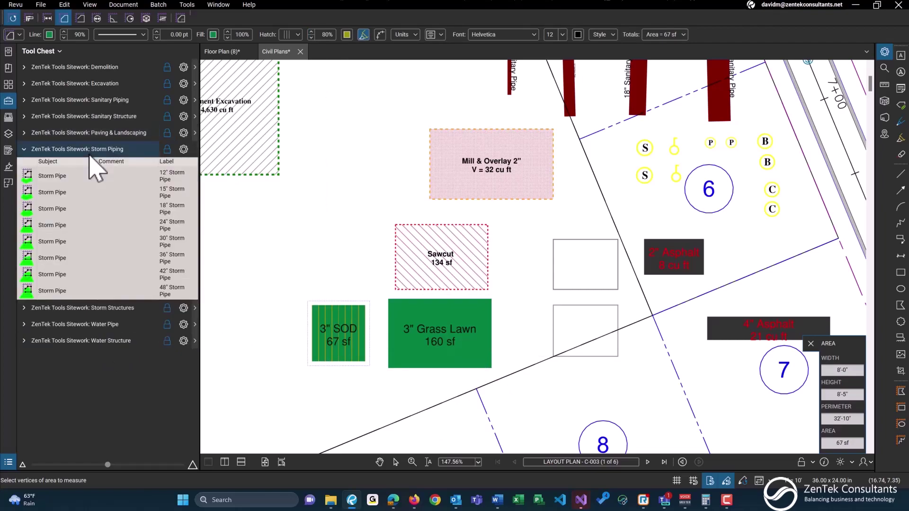
- Draw a 12" Storm Pipe run beside the sanitary pipe, then cancel the 18" measurement
{"action": "scroll", "coordinate": [421, 186], "scroll_direction": "down", "scroll_amount": 1}
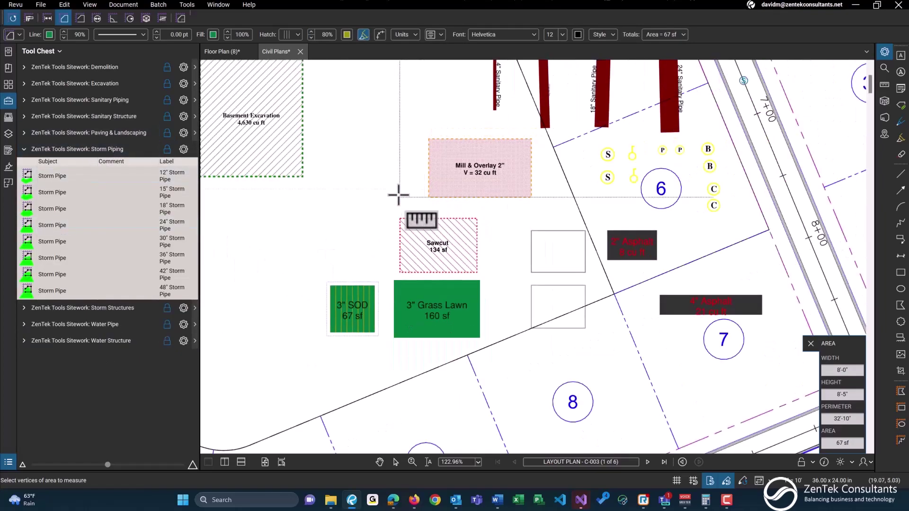
{"action": "scroll", "coordinate": [397, 196], "scroll_direction": "up", "scroll_amount": 2}
{"action": "left_click_drag", "start_coordinate": [479, 197], "coordinate": [421, 260]}
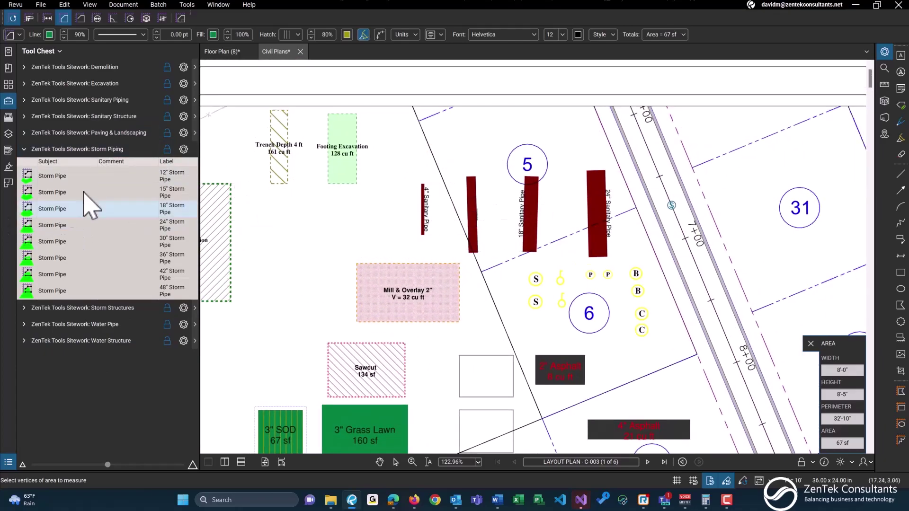
{"action": "left_click", "coordinate": [60, 176]}
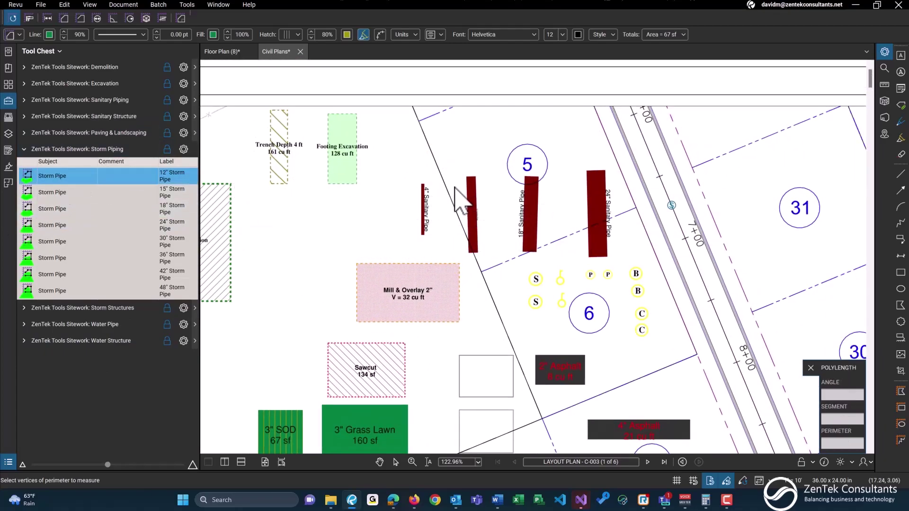
{"action": "left_click", "coordinate": [451, 184]}
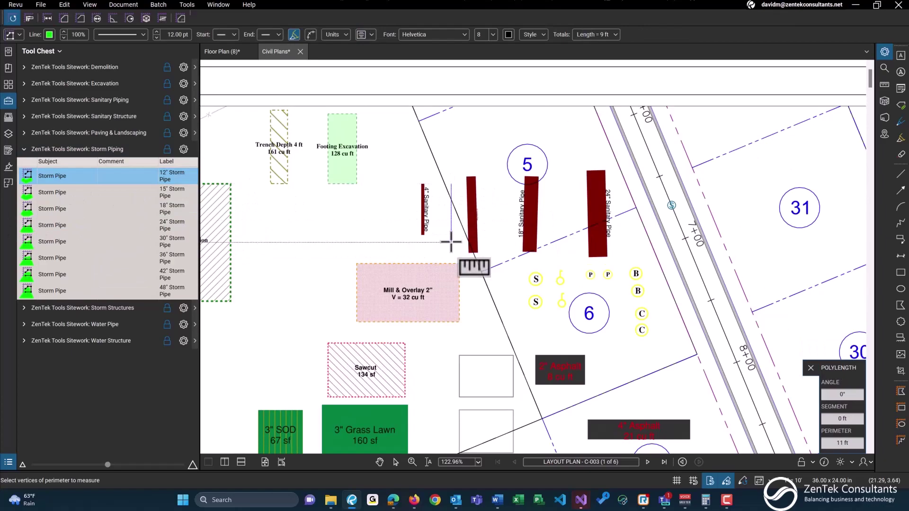
{"action": "double_click", "coordinate": [451, 243]}
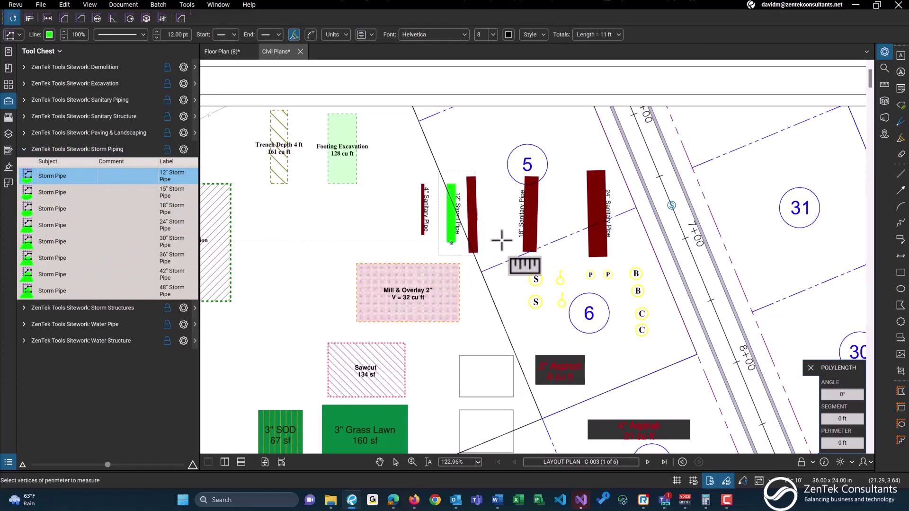
{"action": "left_click", "coordinate": [54, 212]}
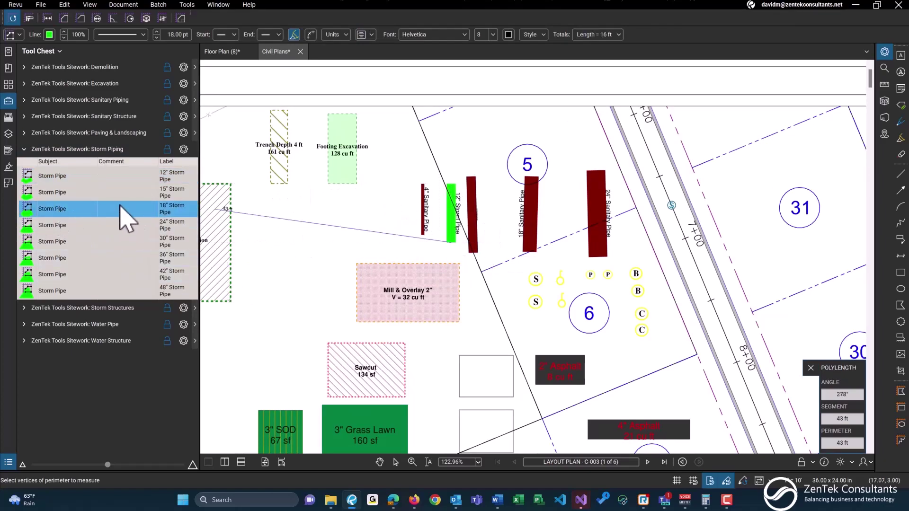
{"action": "key", "text": "Escape"}
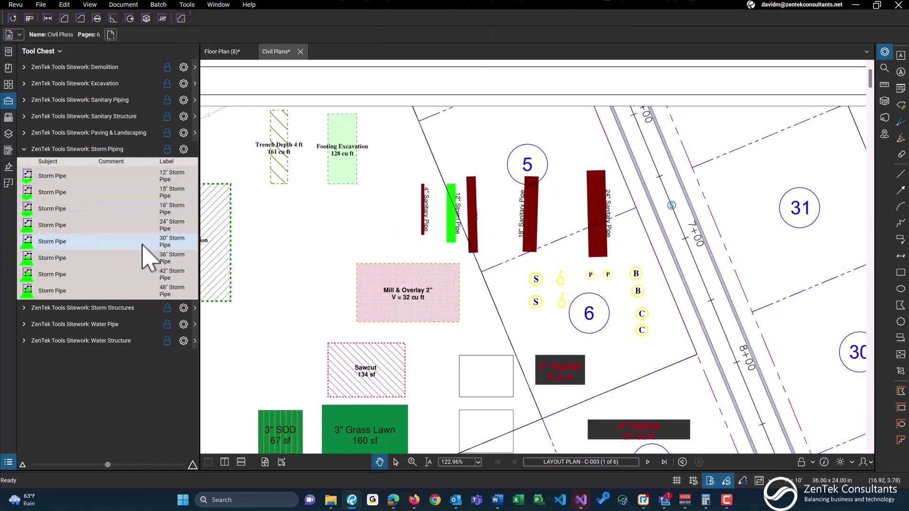
- Add a 24" Storm Pipe run and a 43 ft 42" Storm Pipe run along the road
{"action": "left_click", "coordinate": [127, 227]}
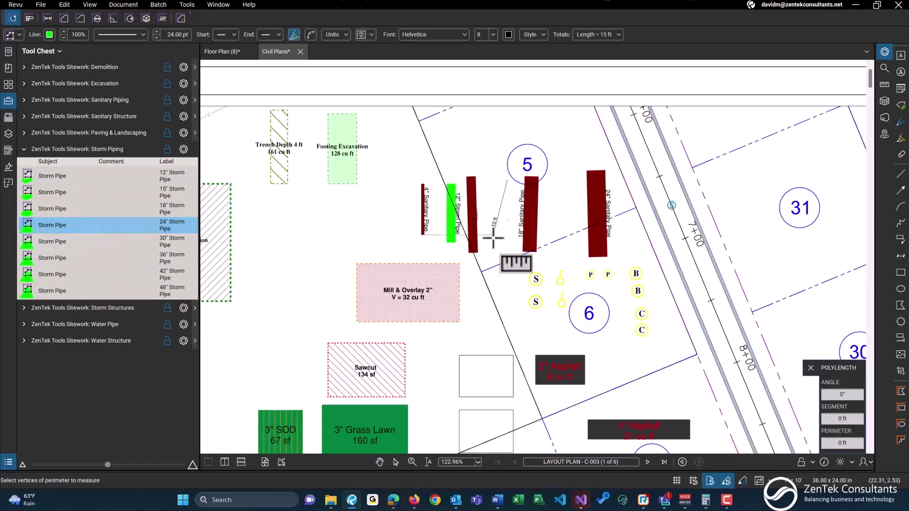
{"action": "double_click", "coordinate": [505, 248]}
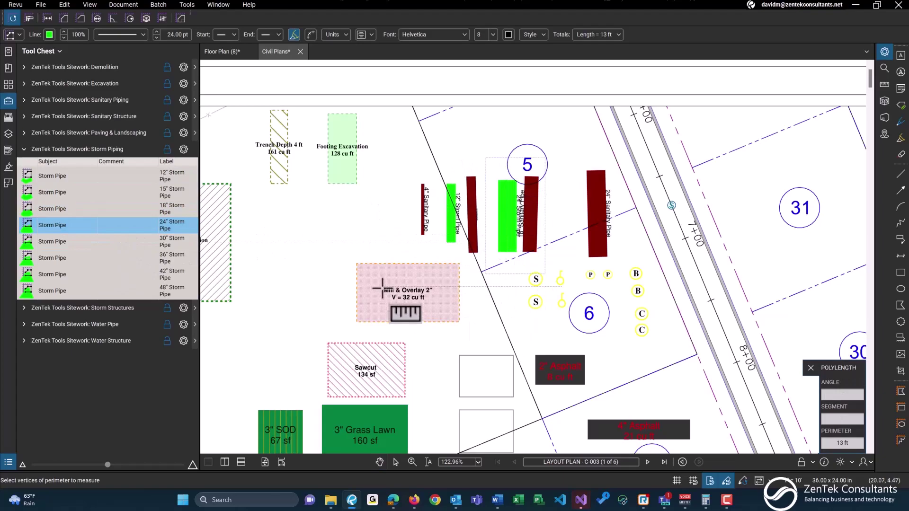
{"action": "left_click", "coordinate": [101, 271]}
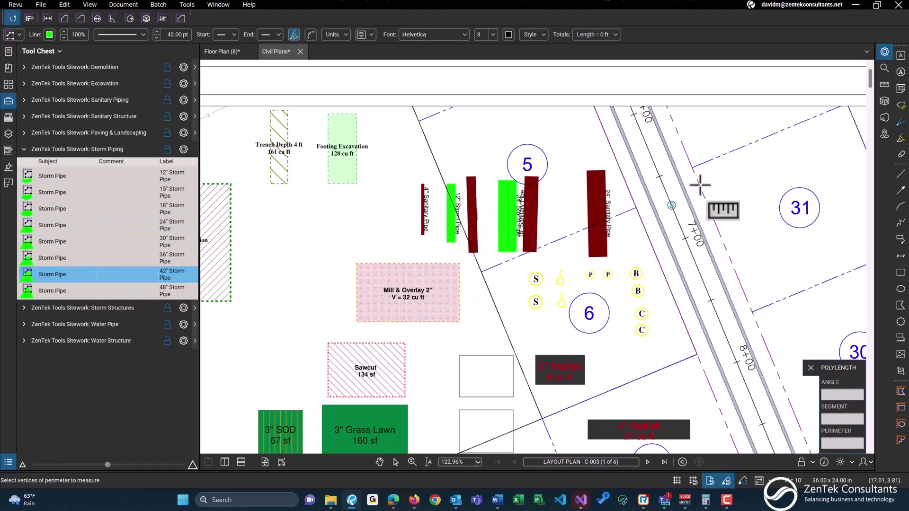
{"action": "left_click", "coordinate": [748, 387]}
{"action": "double_click", "coordinate": [657, 163]}
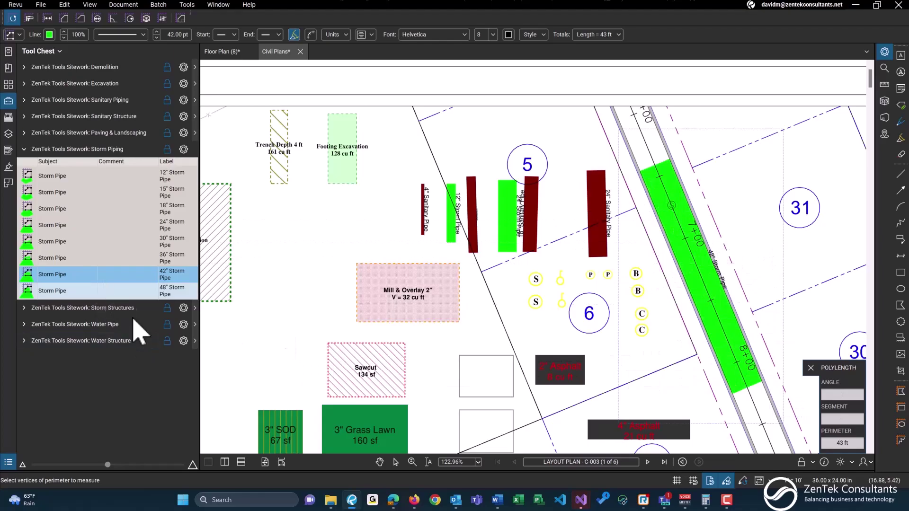
- Add a 27 ft 48" Storm Pipe run near lot 31 and stop drawing
{"action": "left_click", "coordinate": [52, 291]}
{"action": "scroll", "coordinate": [655, 256], "scroll_direction": "down", "scroll_amount": 2}
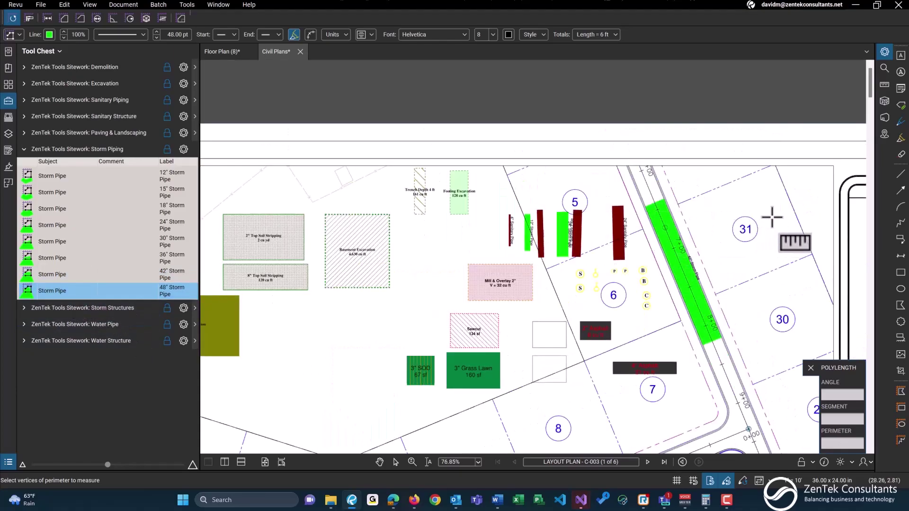
{"action": "left_click", "coordinate": [785, 199]}
{"action": "double_click", "coordinate": [777, 290]}
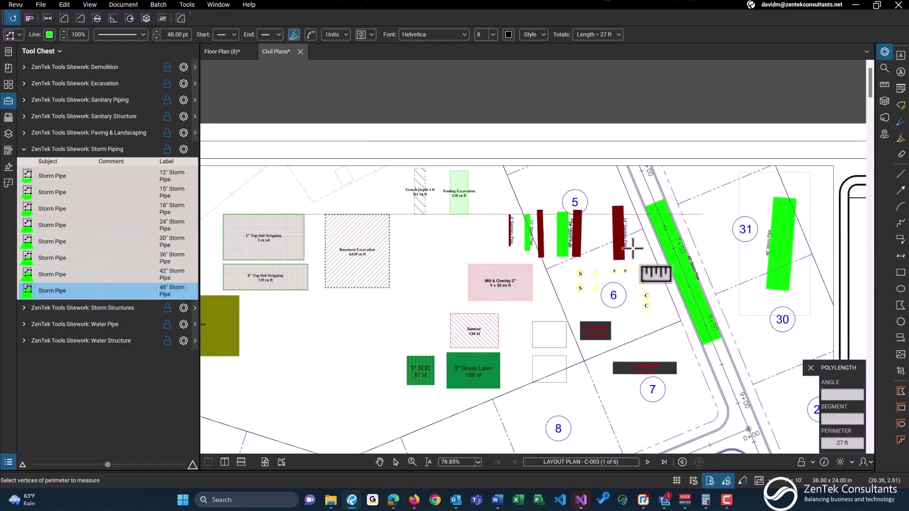
{"action": "key", "text": "Escape"}
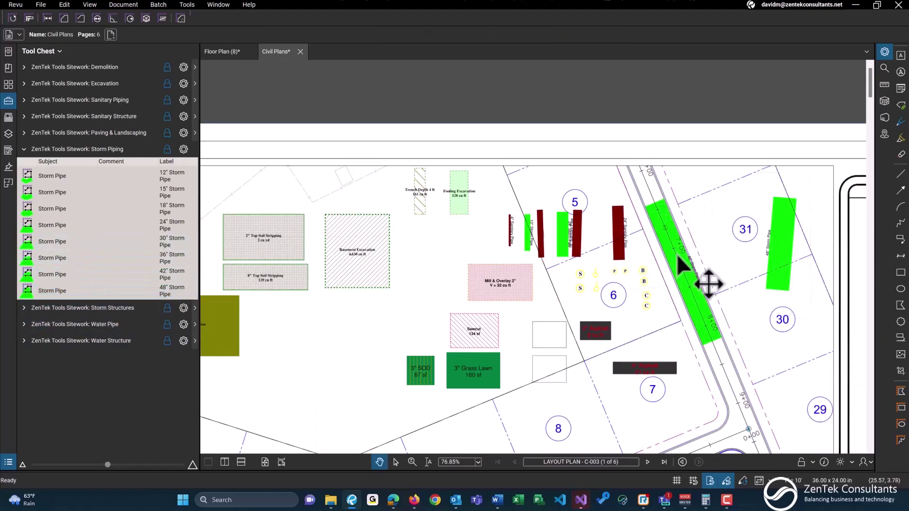
- Change the 42" Storm Pipe run along the road from 42 pt to a 10 pt line width
{"action": "left_click", "coordinate": [674, 254]}
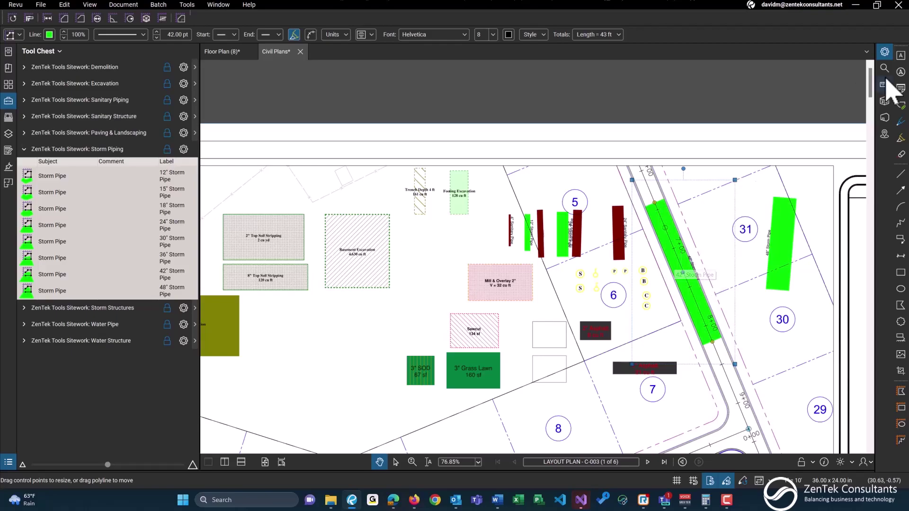
{"action": "left_click", "coordinate": [881, 53]}
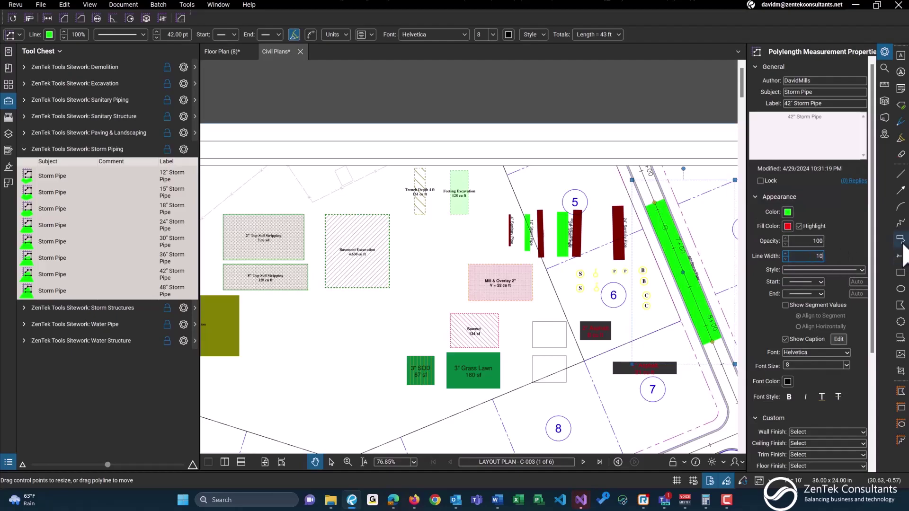
{"action": "scroll", "coordinate": [700, 246], "scroll_direction": "up", "scroll_amount": 3}
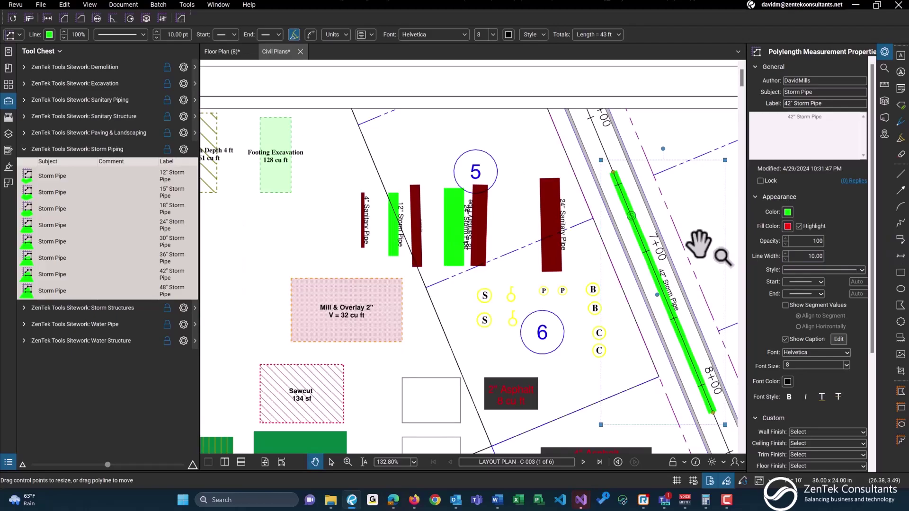
- Count two 24x48 CB inlets near the top, then relabel that tool Inlet Type E and lock the tool set
{"action": "left_click", "coordinate": [128, 149]}
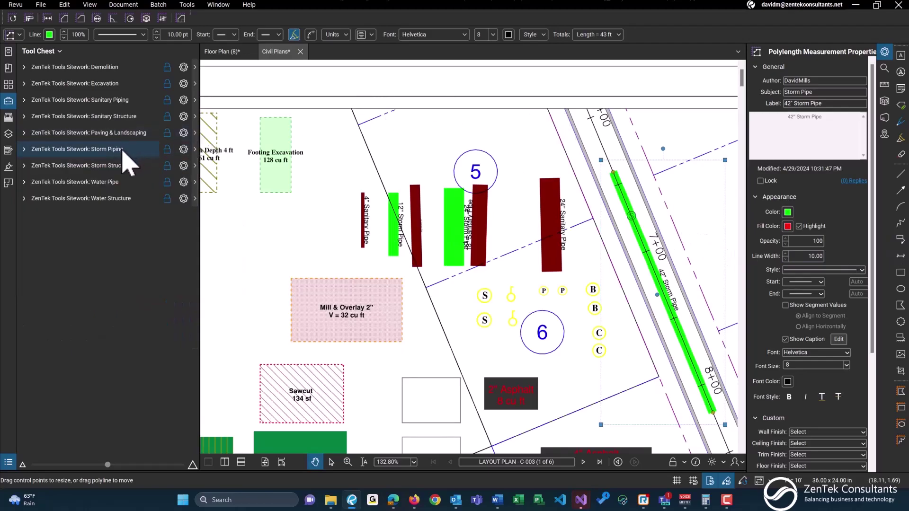
{"action": "left_click", "coordinate": [118, 166]}
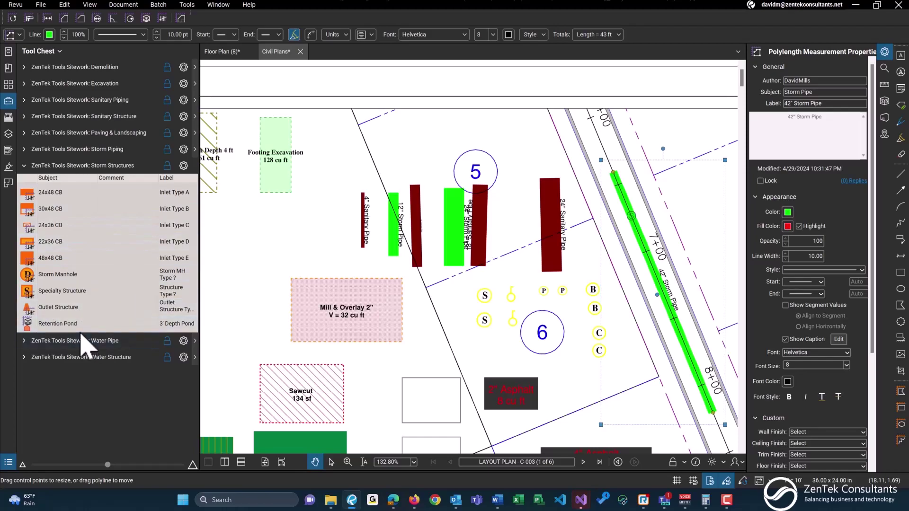
{"action": "left_click", "coordinate": [52, 193]}
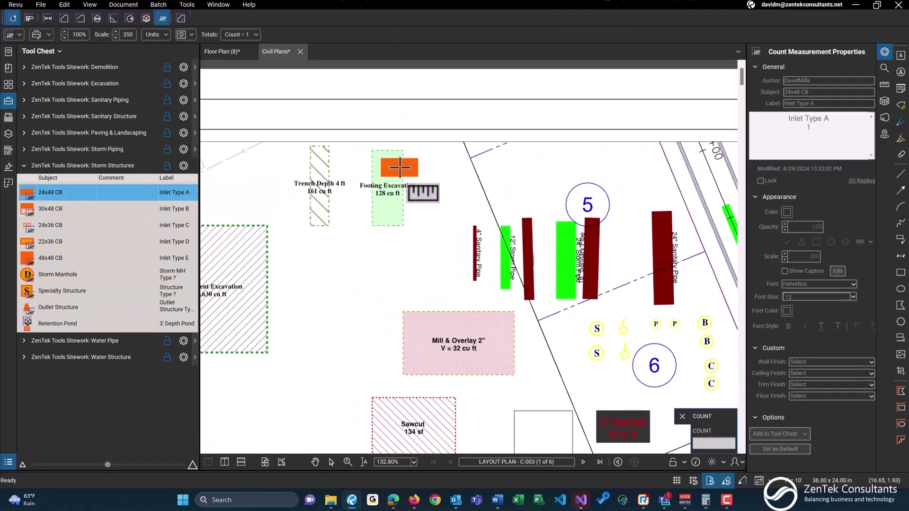
{"action": "left_click", "coordinate": [489, 157]}
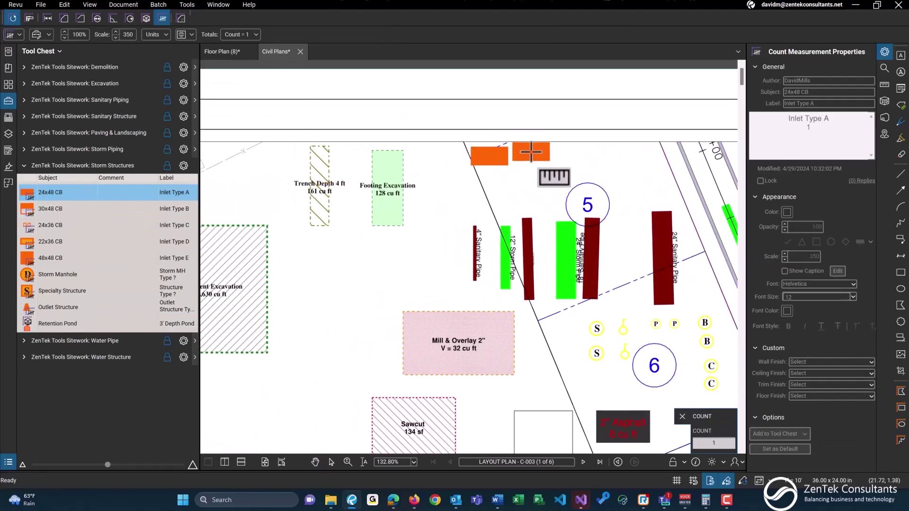
{"action": "left_click", "coordinate": [531, 151]}
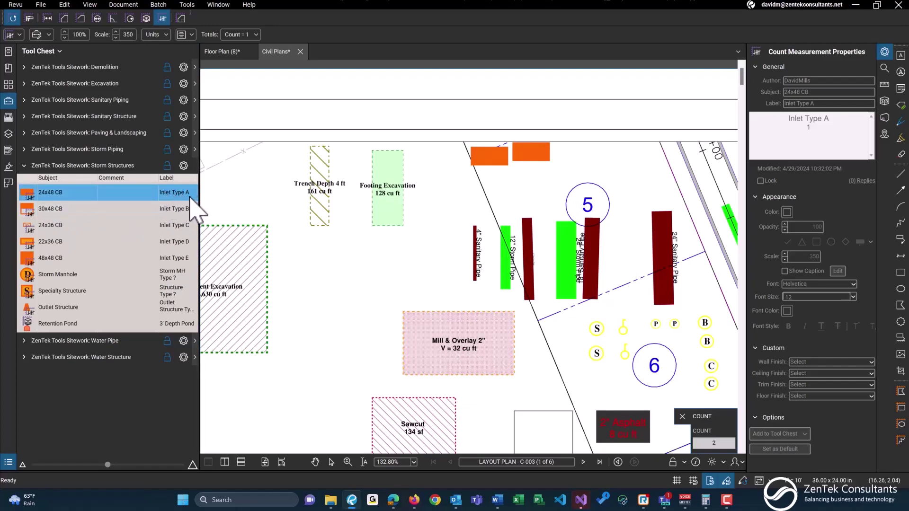
{"action": "left_click", "coordinate": [189, 199]}
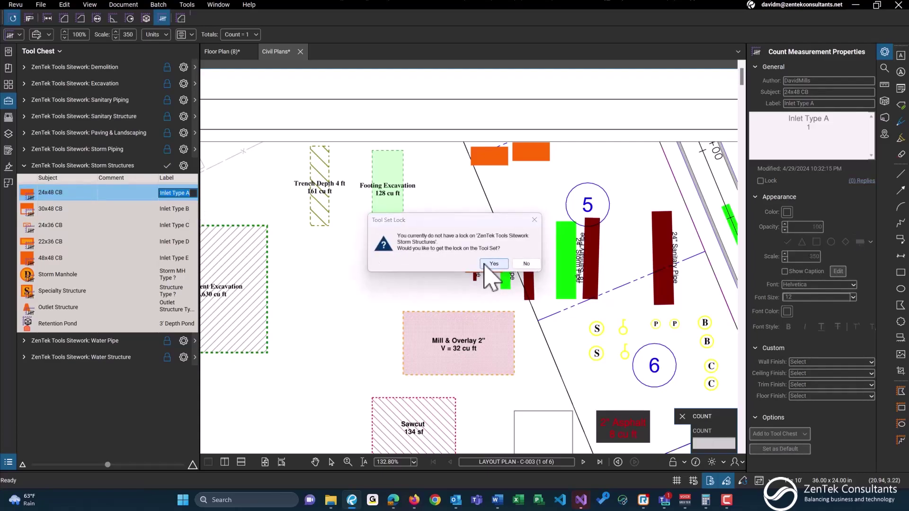
{"action": "left_click", "coordinate": [488, 265]}
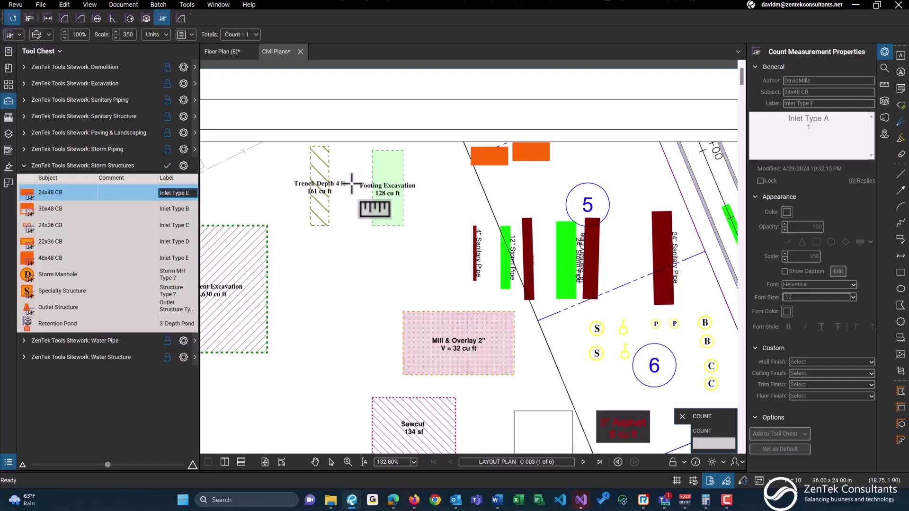
- Count two 30x48 CB inlets at the top right of the plan
{"action": "left_click", "coordinate": [165, 210]}
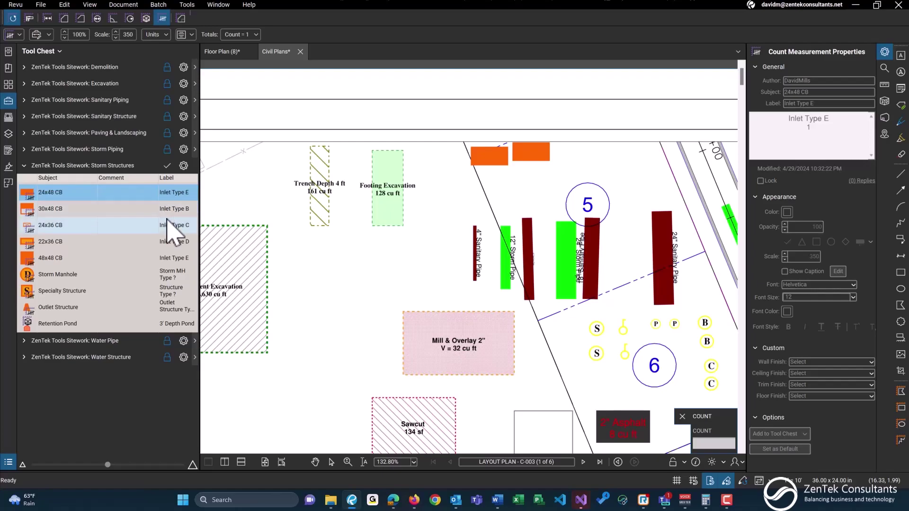
{"action": "left_click", "coordinate": [488, 191]}
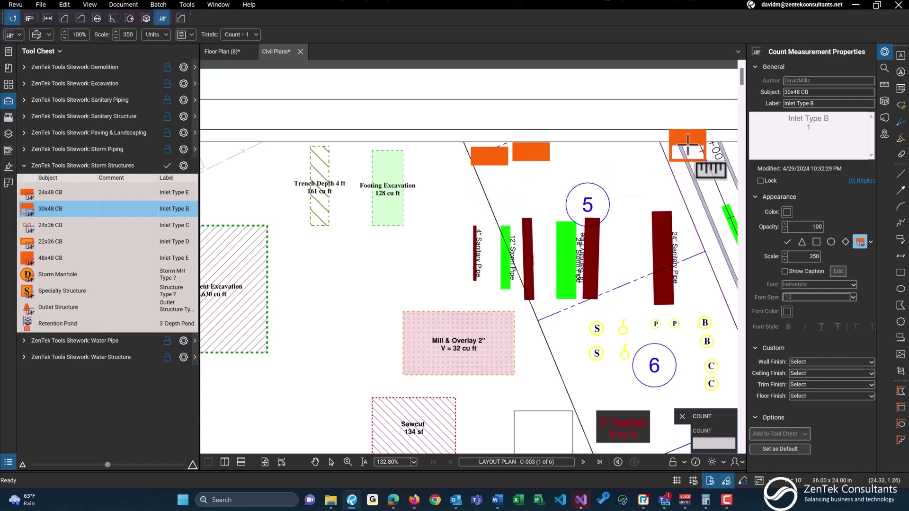
{"action": "left_click", "coordinate": [592, 104]}
{"action": "left_click", "coordinate": [644, 107]}
- Count one 24x36 CB inlet and one 48x48 CB inlet near the top edge
{"action": "left_click", "coordinate": [94, 227]}
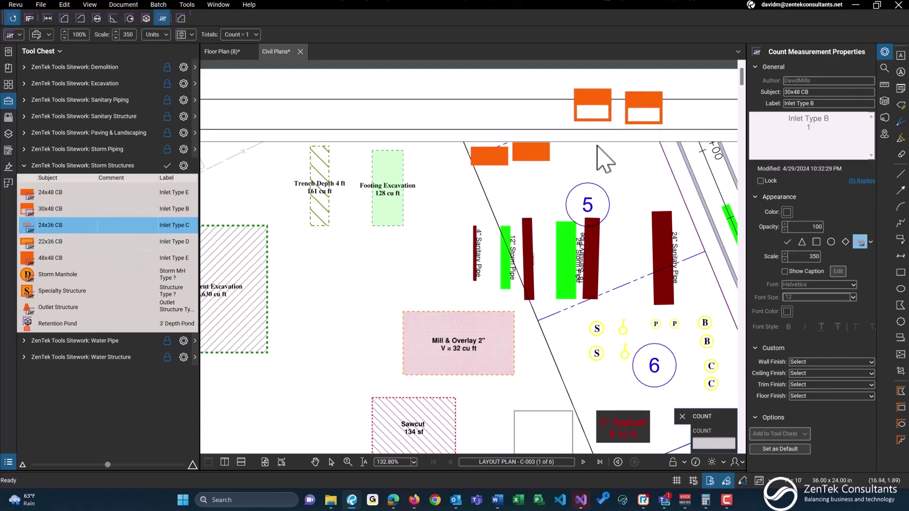
{"action": "left_click", "coordinate": [426, 90]}
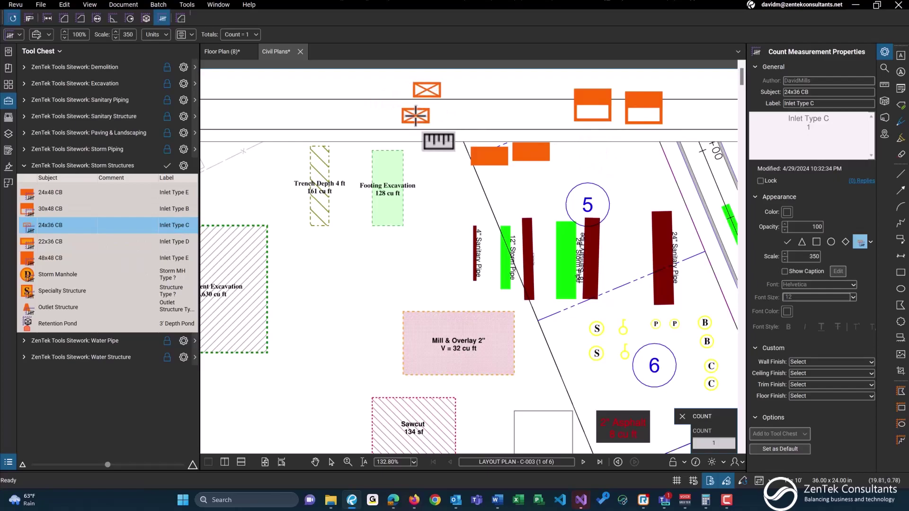
{"action": "left_click", "coordinate": [79, 243]}
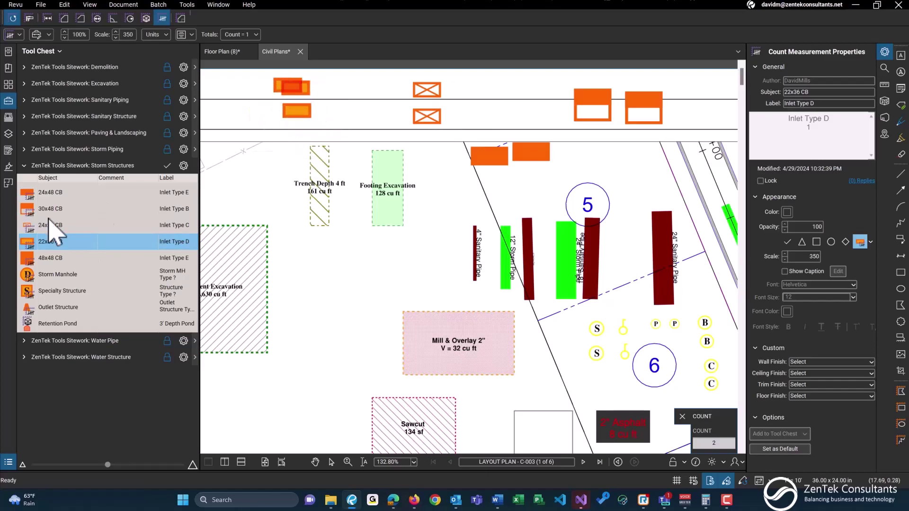
{"action": "left_click", "coordinate": [67, 258]}
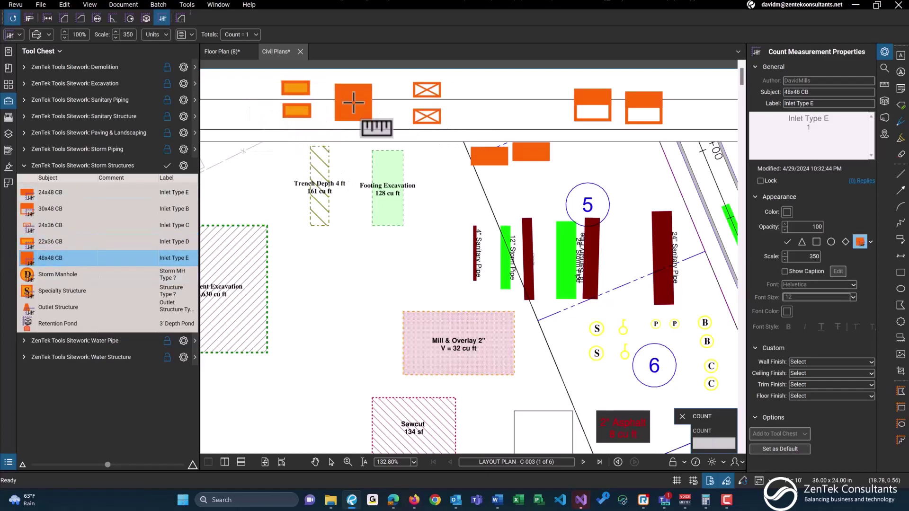
{"action": "left_click", "coordinate": [358, 104]}
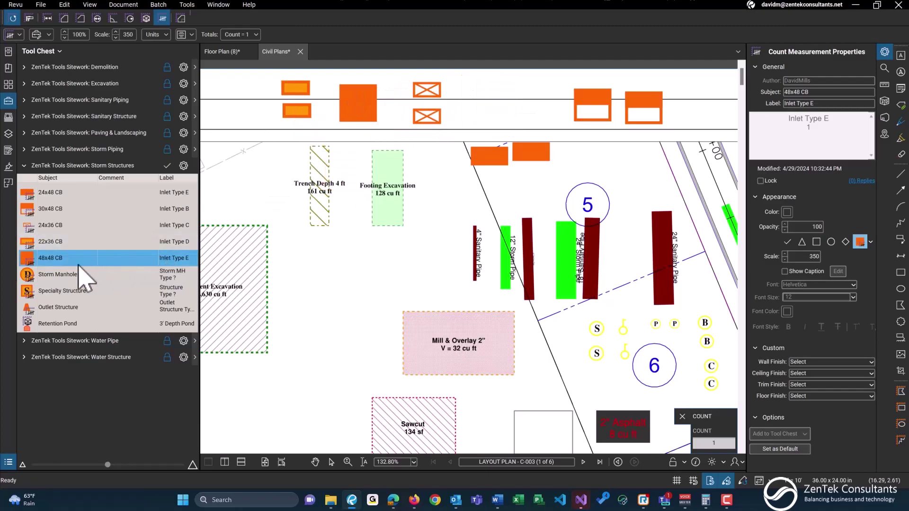
{"action": "left_click", "coordinate": [57, 277]}
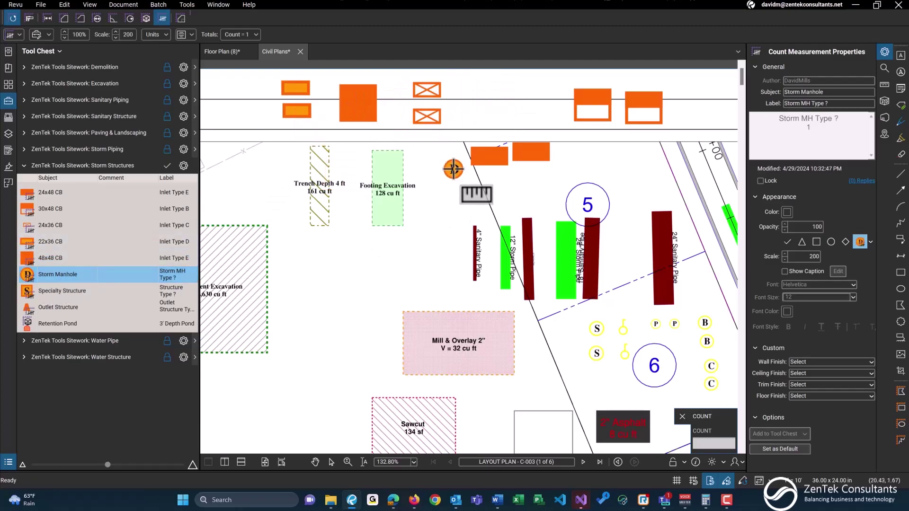
- Count storm manholes at station 0+00 and up the road, plus a specialty structure near 1+00
{"action": "scroll", "coordinate": [453, 170], "scroll_direction": "down", "scroll_amount": 2}
{"action": "scroll", "coordinate": [510, 290], "scroll_direction": "up", "scroll_amount": 2}
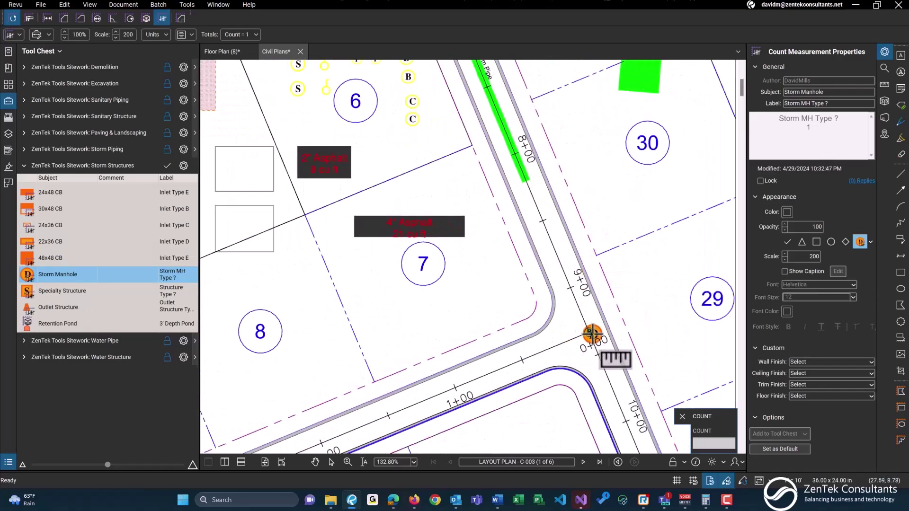
{"action": "left_click", "coordinate": [589, 333]}
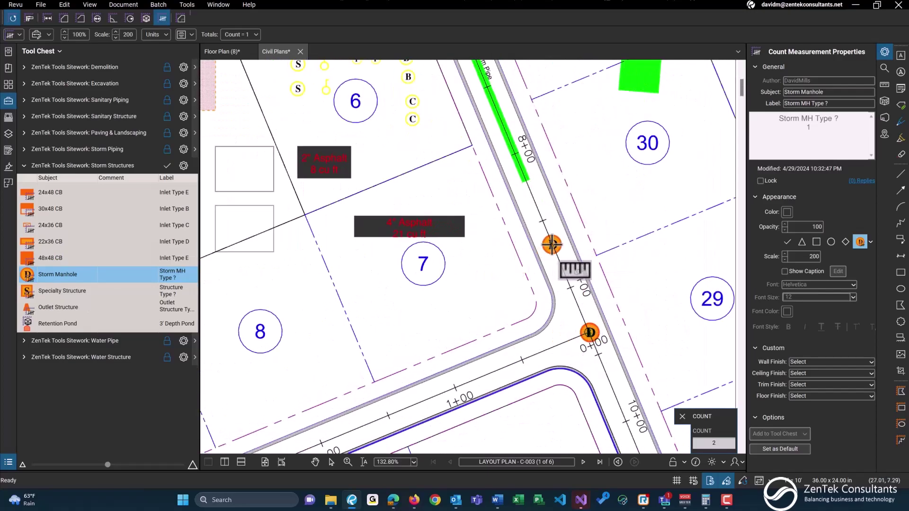
{"action": "left_click", "coordinate": [551, 244]}
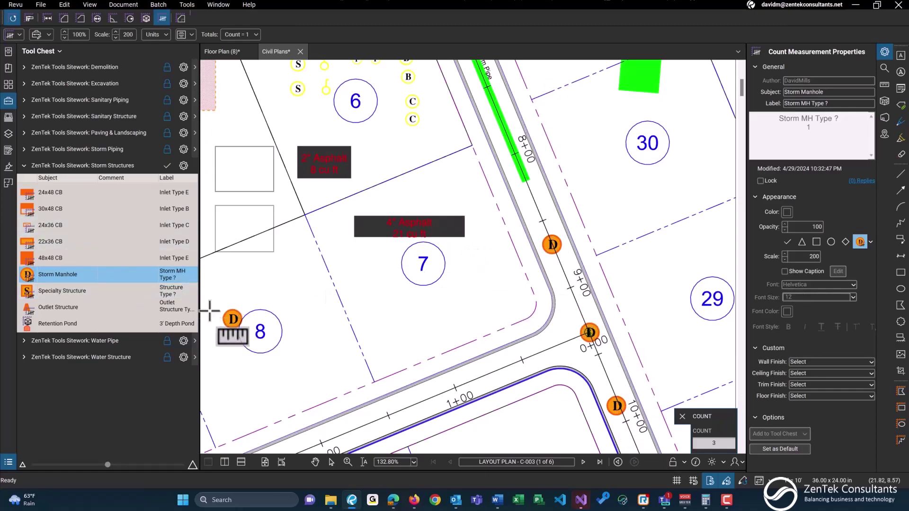
{"action": "left_click", "coordinate": [72, 293]}
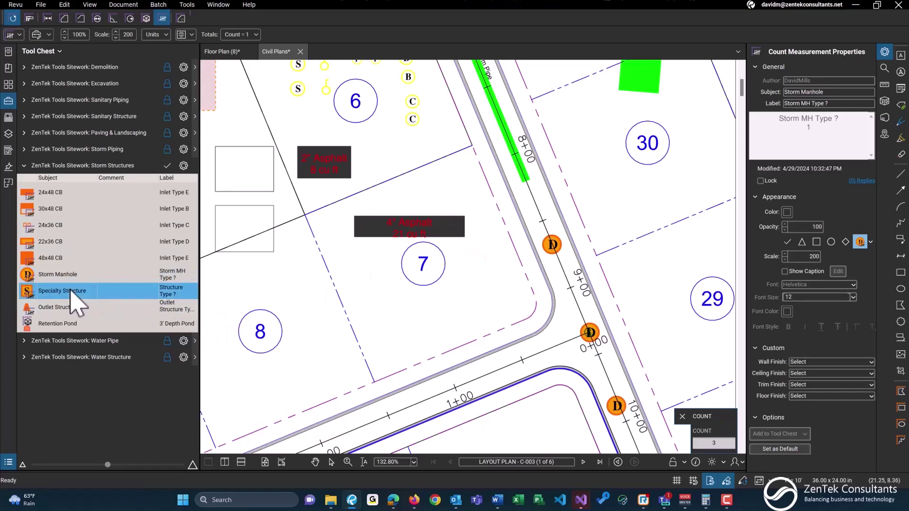
{"action": "scroll", "coordinate": [476, 318], "scroll_direction": "up", "scroll_amount": 3}
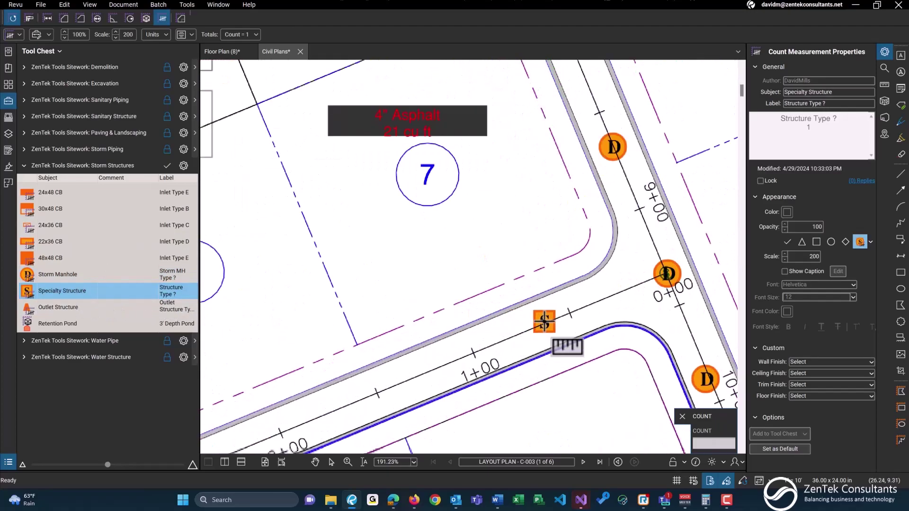
{"action": "left_click", "coordinate": [544, 322]}
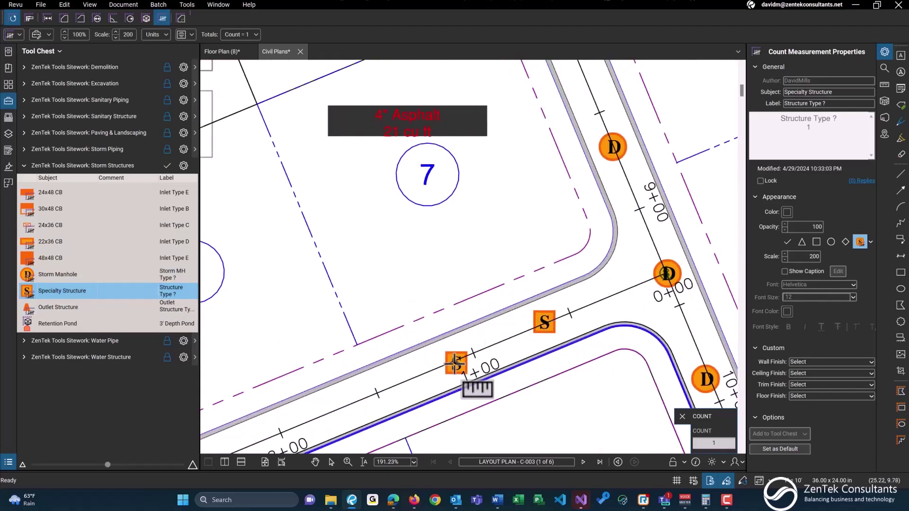
{"action": "left_click", "coordinate": [48, 309]}
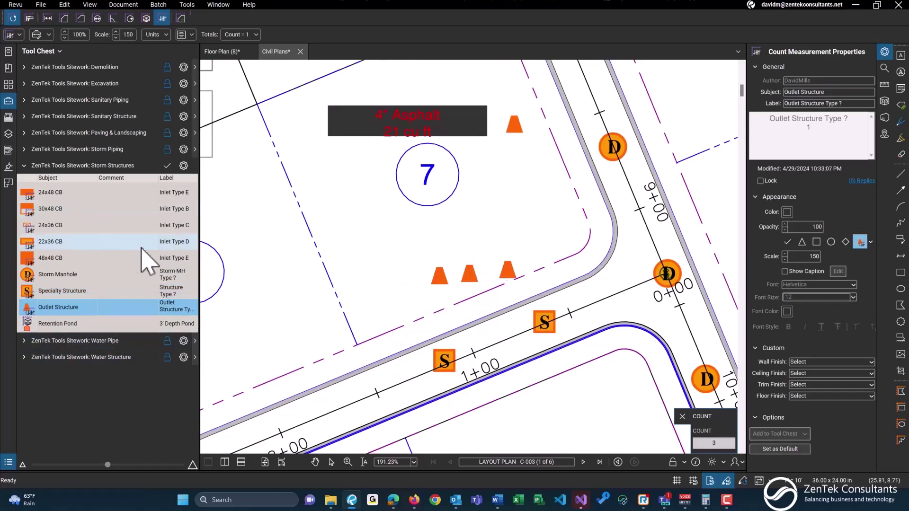
- Draw a 1,752 cu ft rectangular Retention Pond volume
{"action": "left_click", "coordinate": [85, 326]}
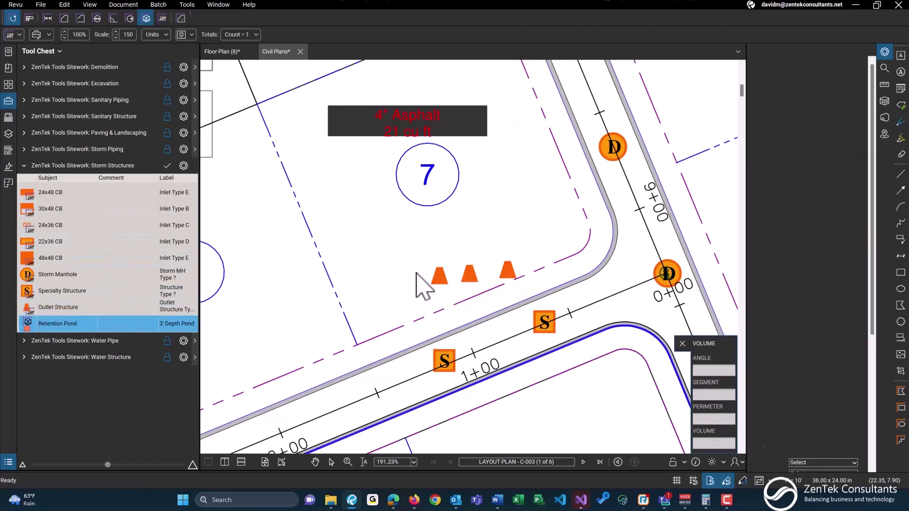
{"action": "scroll", "coordinate": [426, 284], "scroll_direction": "down", "scroll_amount": 5}
{"action": "scroll", "coordinate": [541, 229], "scroll_direction": "up", "scroll_amount": 3}
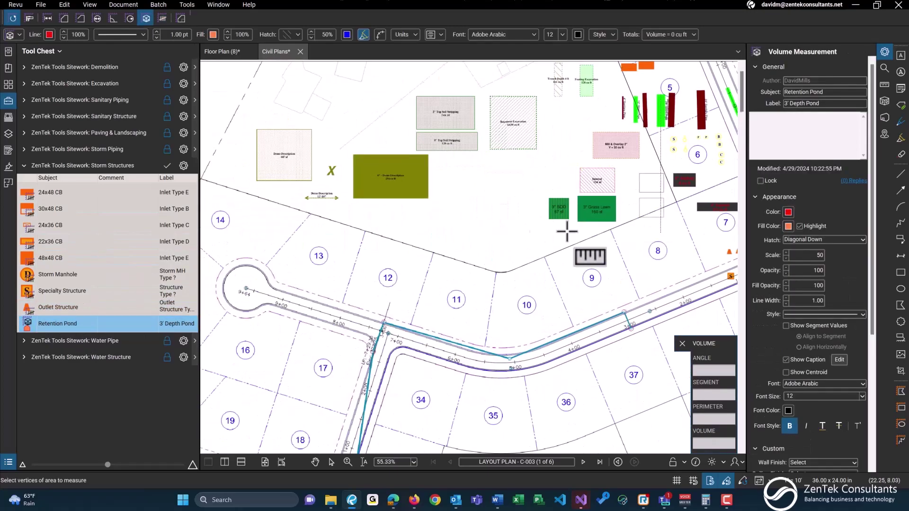
{"action": "left_click", "coordinate": [478, 179]}
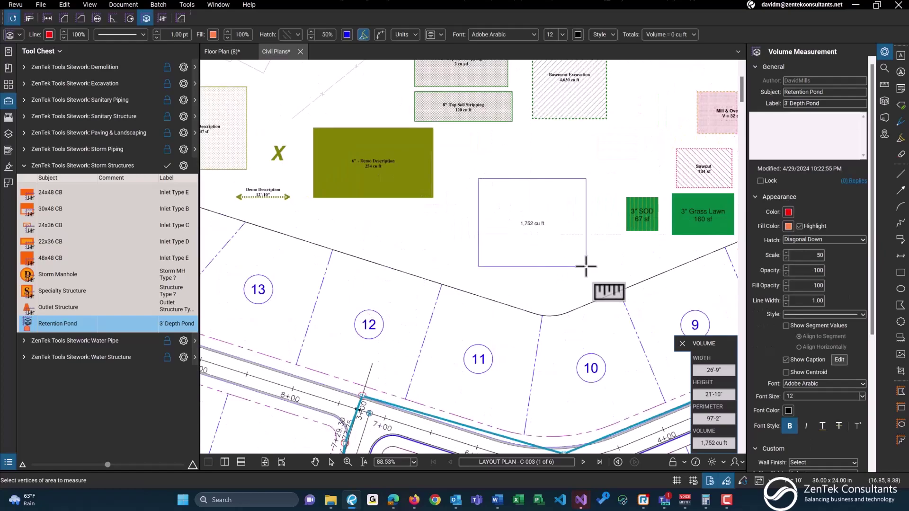
{"action": "left_click", "coordinate": [586, 267]}
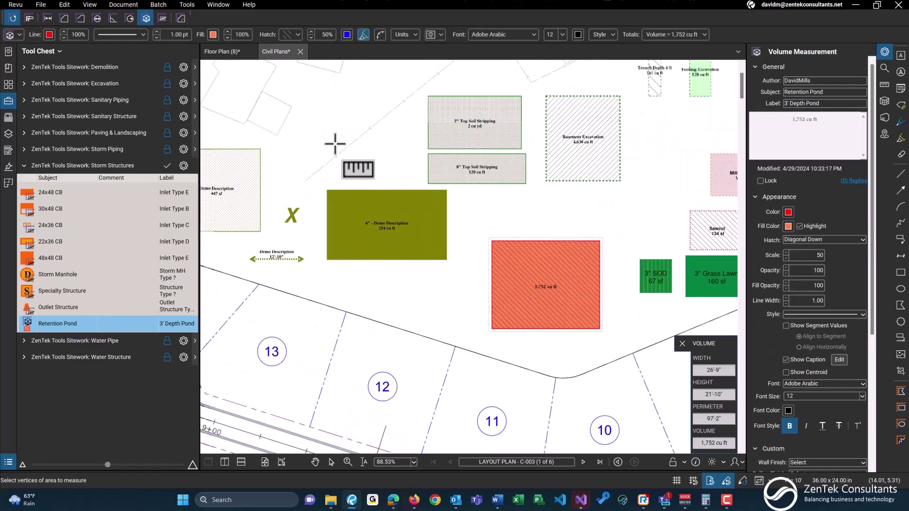
- Outline an irregular Retention Pond polygon giving 1,640 cu ft
{"action": "left_click", "coordinate": [313, 153]}
{"action": "scroll", "coordinate": [443, 185], "scroll_direction": "up", "scroll_amount": 3}
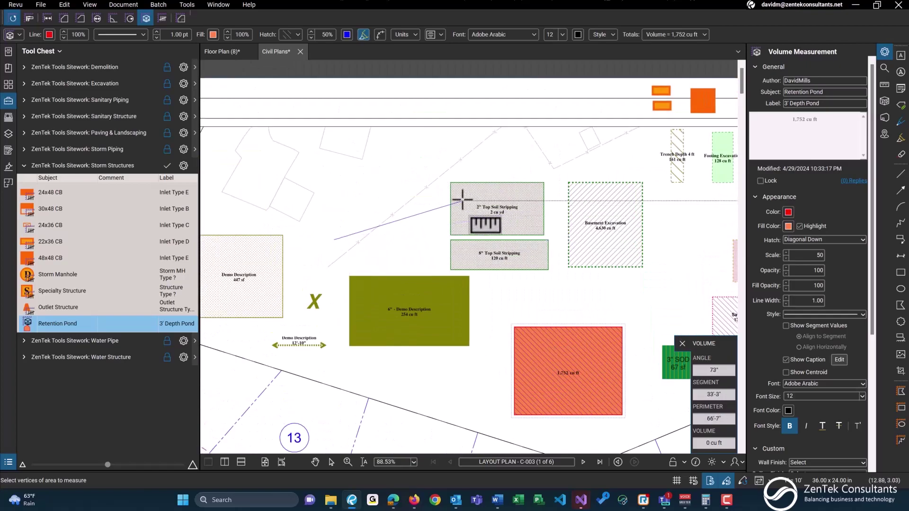
{"action": "left_click", "coordinate": [274, 159]}
{"action": "left_click", "coordinate": [251, 155]}
{"action": "left_click", "coordinate": [336, 144]}
{"action": "left_click", "coordinate": [409, 148]}
{"action": "double_click", "coordinate": [411, 214]}
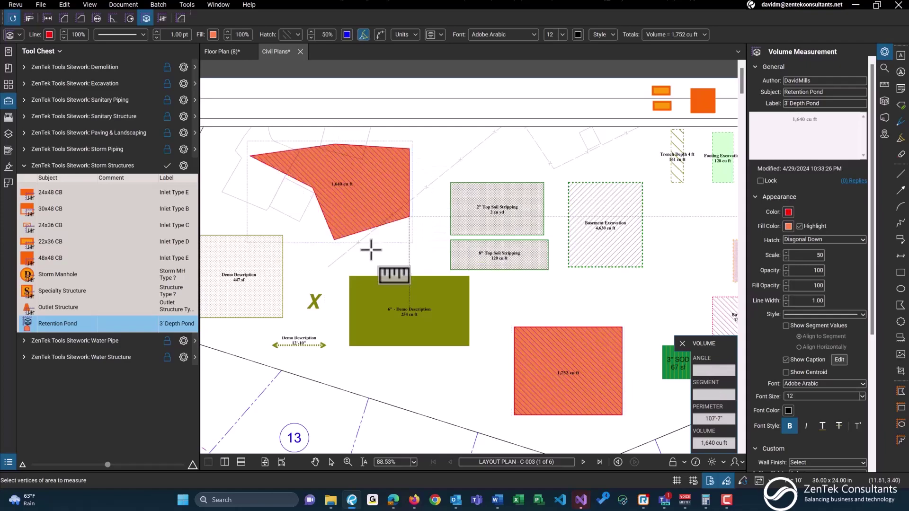
{"action": "scroll", "coordinate": [355, 200], "scroll_direction": "up", "scroll_amount": 4}
{"action": "left_click_drag", "start_coordinate": [368, 215], "coordinate": [435, 236]}
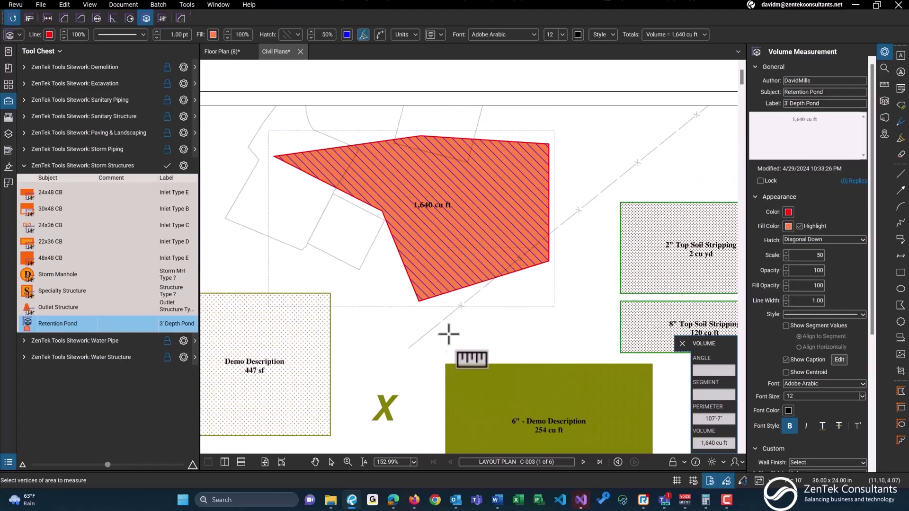
- Draw a 1/2" Water Pipe length run near the top of the plan
{"action": "left_click", "coordinate": [86, 167]}
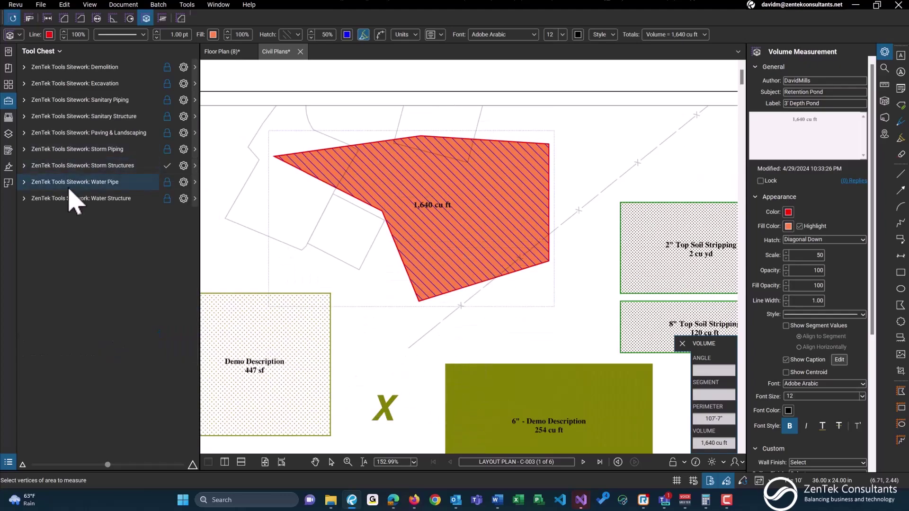
{"action": "left_click", "coordinate": [70, 182]}
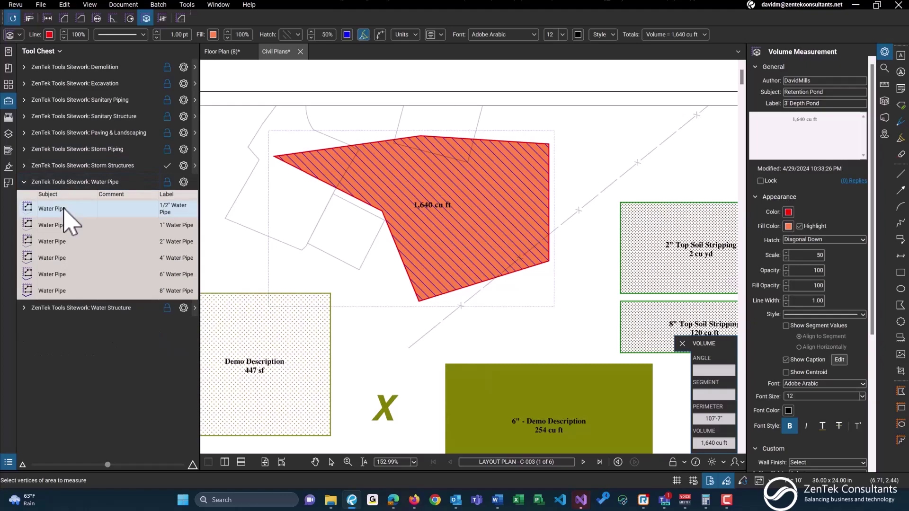
{"action": "left_click", "coordinate": [64, 208]}
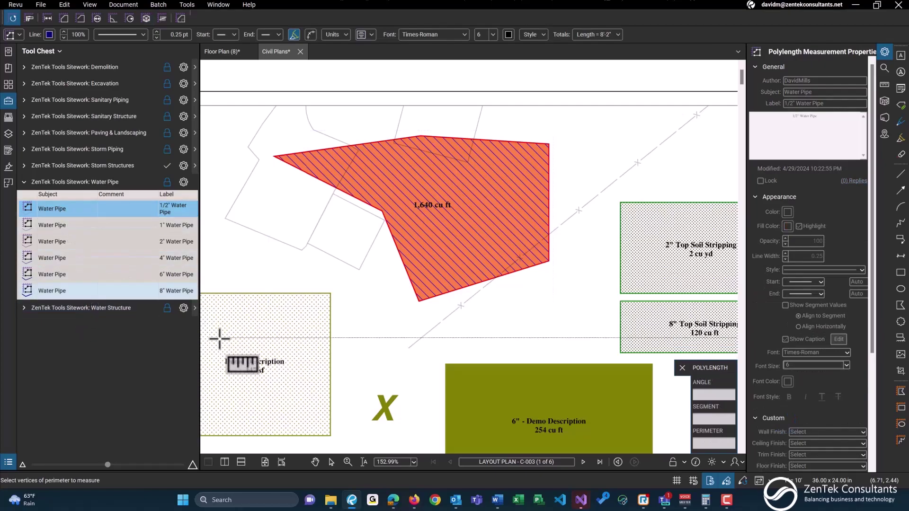
{"action": "mouse_move", "coordinate": [550, 142]}
{"action": "left_mouse_down"}
{"action": "mouse_move", "coordinate": [554, 117]}
{"action": "mouse_move", "coordinate": [534, 190]}
{"action": "left_mouse_up"}
{"action": "scroll", "coordinate": [533, 189], "scroll_direction": "down", "scroll_amount": 4}
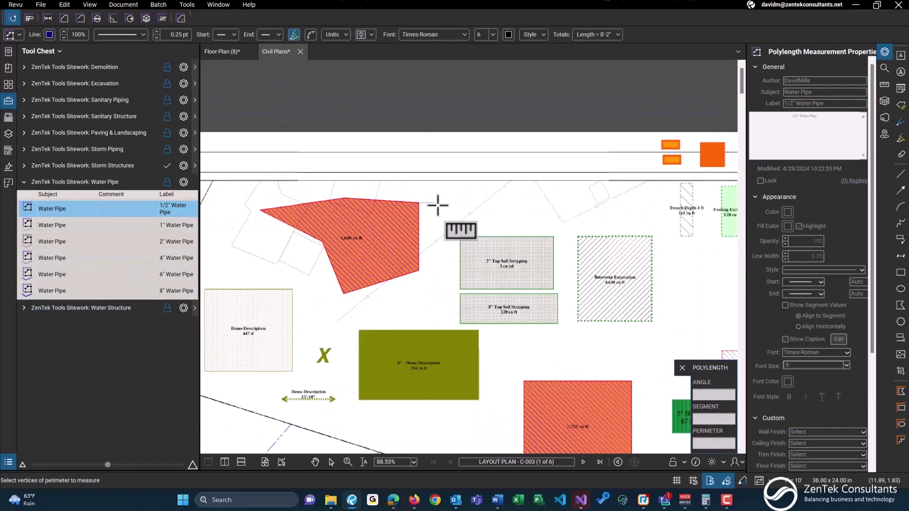
{"action": "scroll", "coordinate": [375, 209], "scroll_direction": "up", "scroll_amount": 3}
{"action": "scroll", "coordinate": [302, 280], "scroll_direction": "up", "scroll_amount": 2}
{"action": "left_click", "coordinate": [459, 164]}
{"action": "double_click", "coordinate": [460, 268]}
- Draw a 4" Water Pipe run measuring 17'6" beside it
{"action": "scroll", "coordinate": [497, 208], "scroll_direction": "up", "scroll_amount": 2}
{"action": "scroll", "coordinate": [449, 219], "scroll_direction": "up", "scroll_amount": 2}
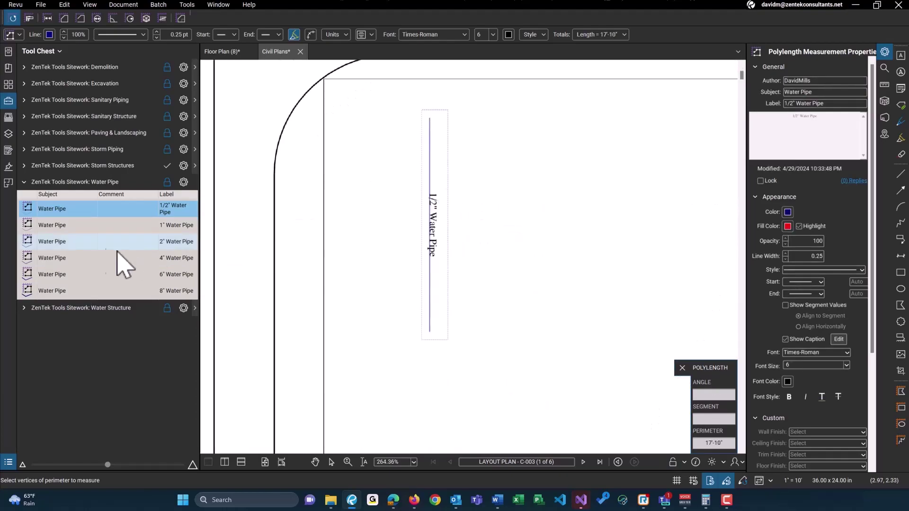
{"action": "left_click", "coordinate": [78, 258]}
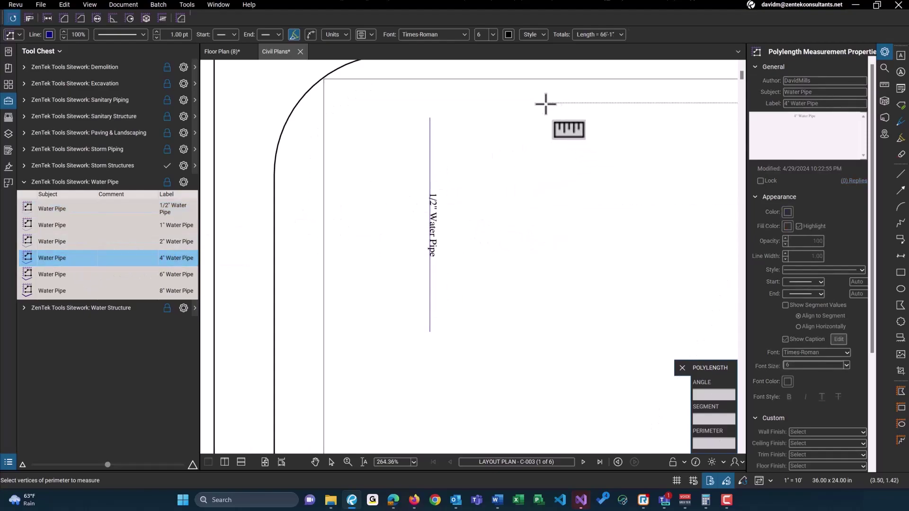
{"action": "left_click", "coordinate": [534, 118]}
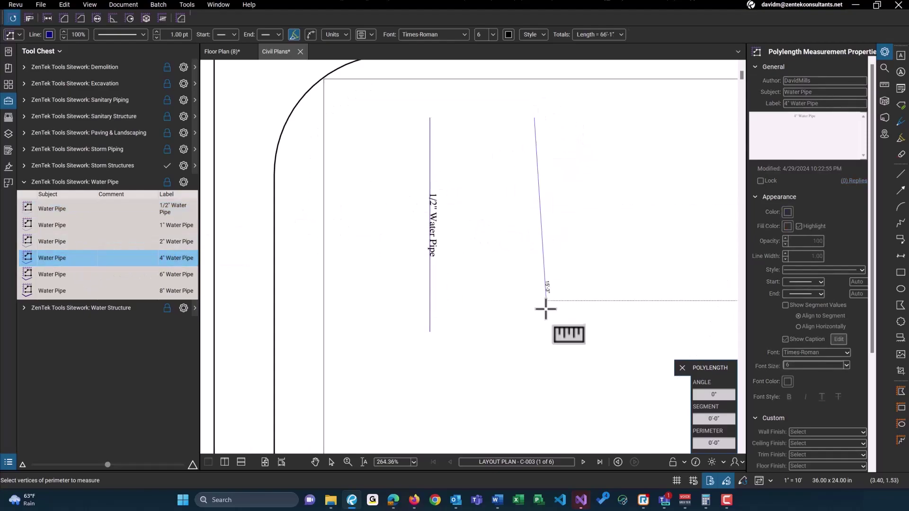
{"action": "double_click", "coordinate": [531, 328]}
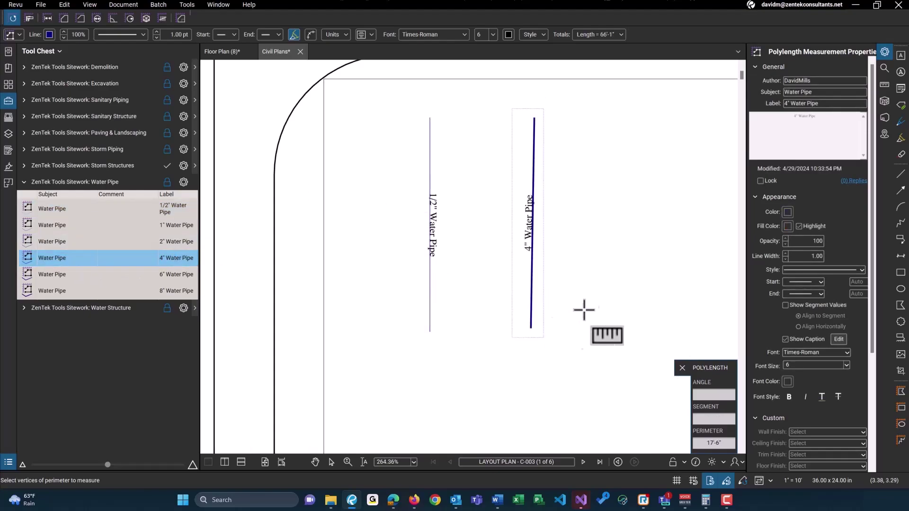
- Draw an 8" Water Pipe run measuring 17'3" and expand the Water Structure tools
{"action": "left_click", "coordinate": [99, 287]}
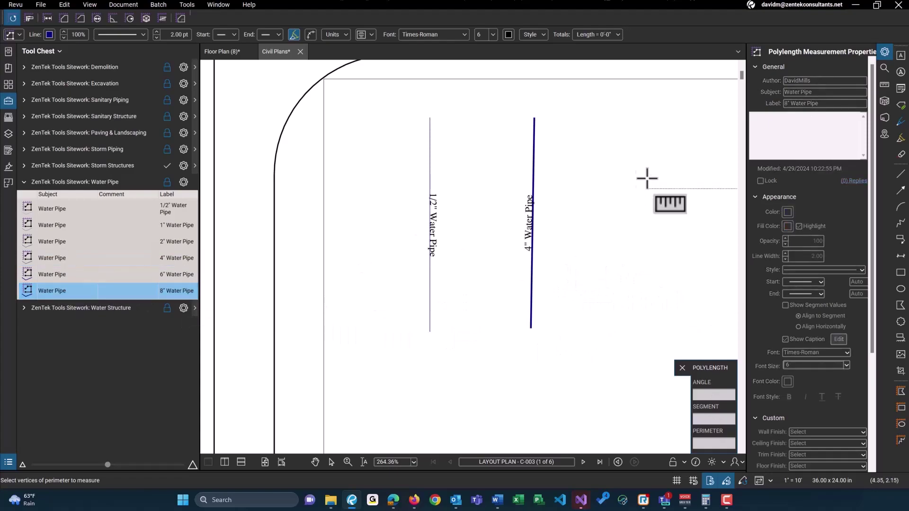
{"action": "left_click", "coordinate": [622, 108]}
{"action": "double_click", "coordinate": [623, 314]}
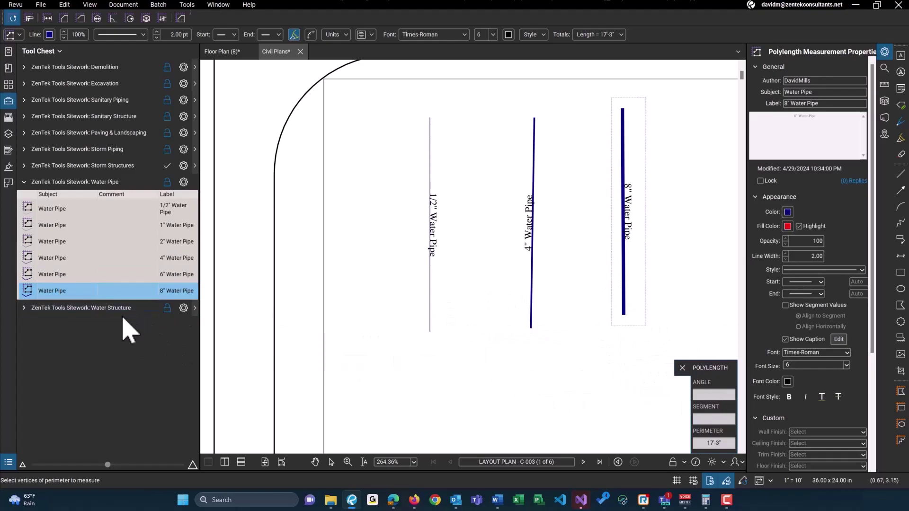
{"action": "left_click", "coordinate": [95, 182]}
{"action": "left_click", "coordinate": [89, 198]}
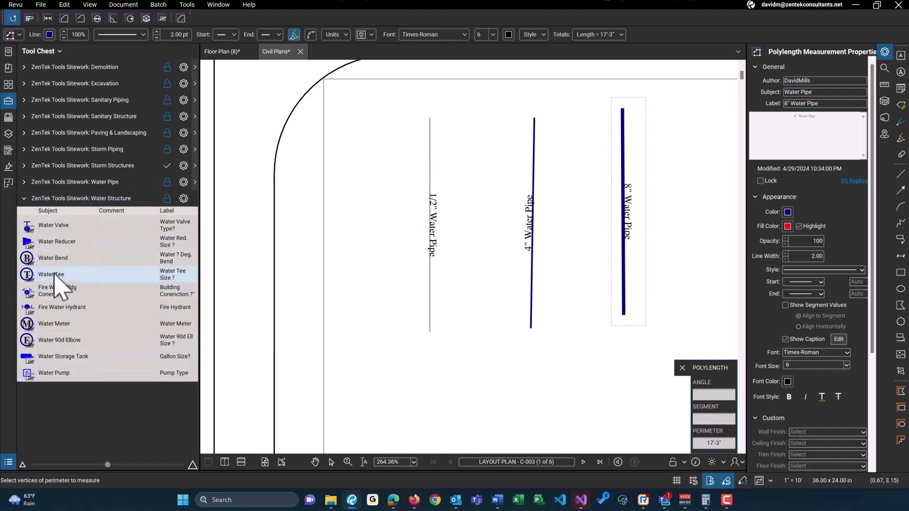
- Place a Water Valve, Water Reducer, Water Bend and Water Tee in a row below the pipe runs
{"action": "left_click", "coordinate": [52, 225]}
{"action": "left_click", "coordinate": [387, 379]}
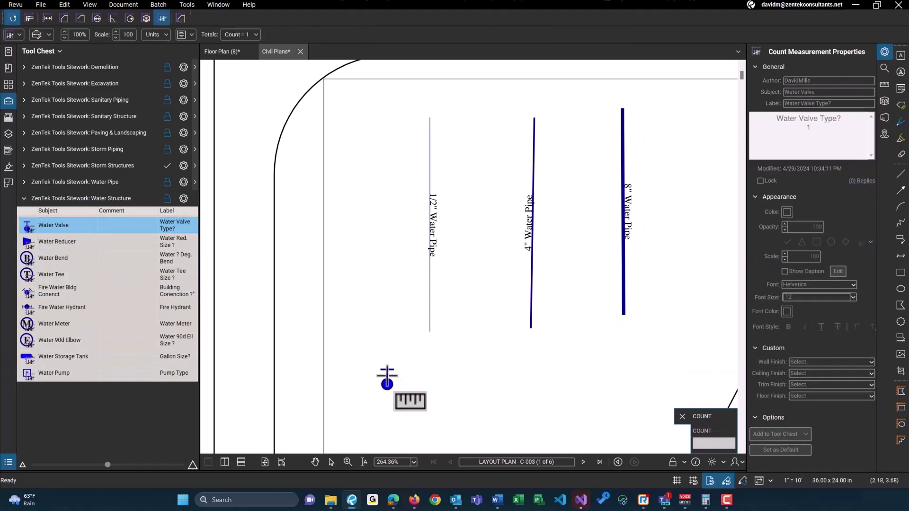
{"action": "left_click", "coordinate": [57, 242]}
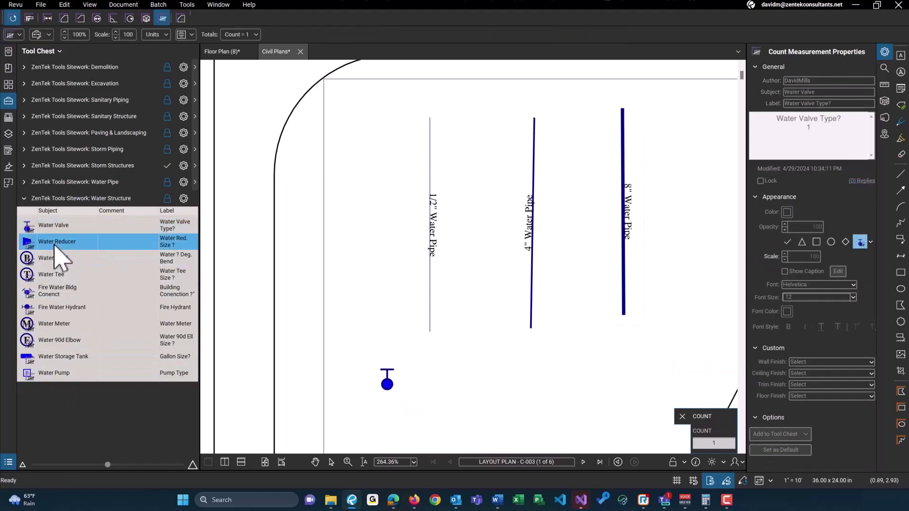
{"action": "left_click", "coordinate": [430, 375]}
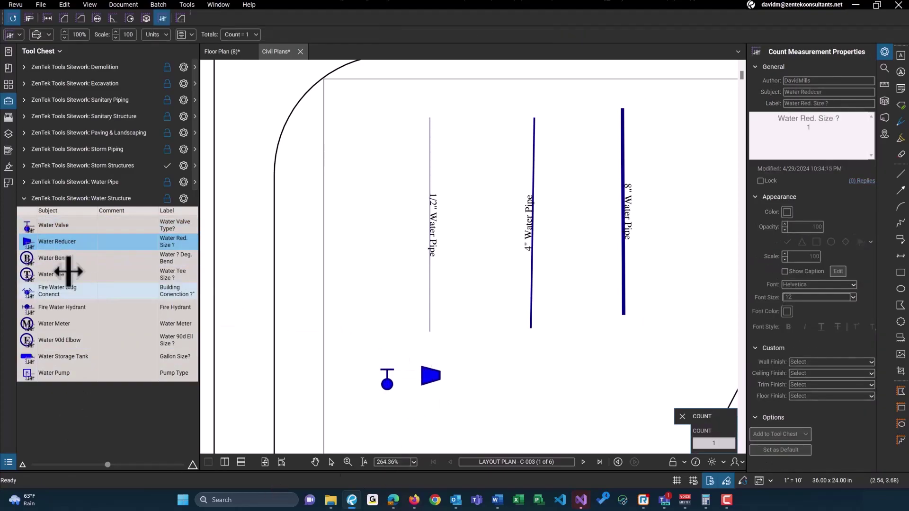
{"action": "left_click", "coordinate": [45, 258]}
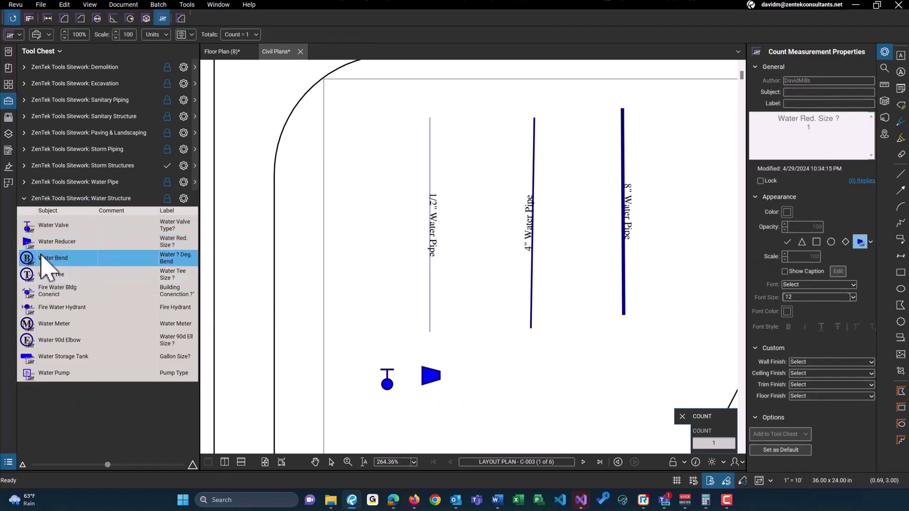
{"action": "left_click", "coordinate": [504, 377]}
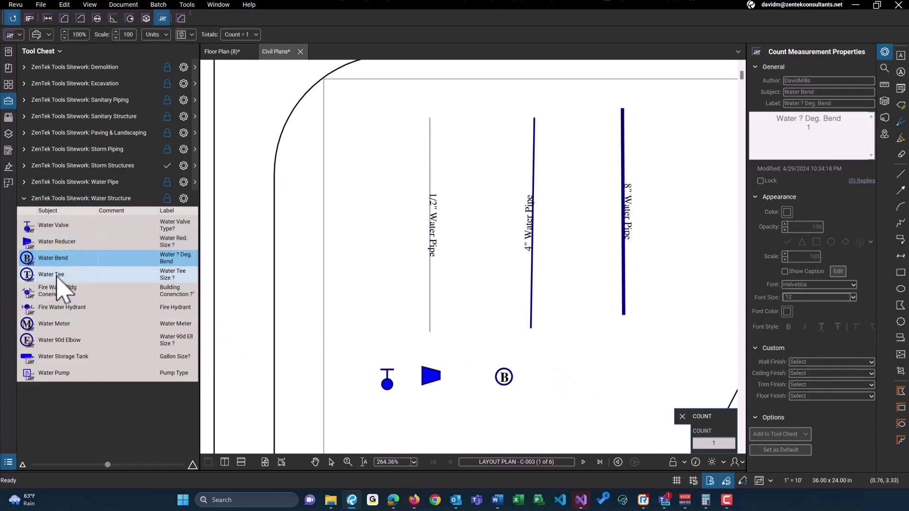
{"action": "left_click", "coordinate": [56, 274]}
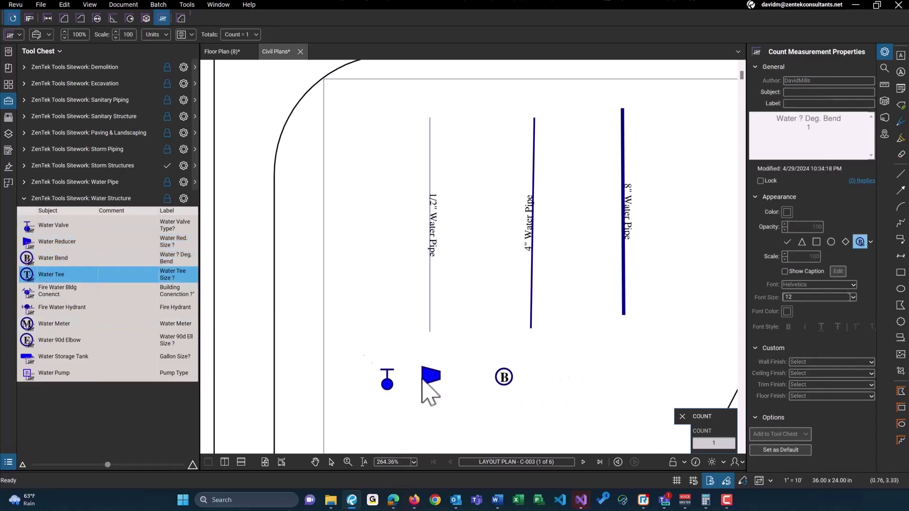
{"action": "left_click", "coordinate": [559, 374]}
- Place a fire water building connection and a fire hydrant below the valve
{"action": "left_click", "coordinate": [61, 295]}
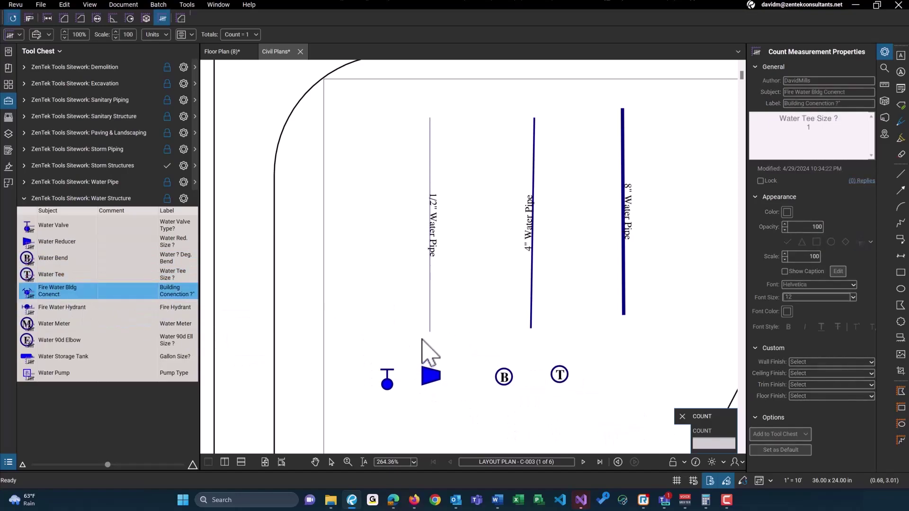
{"action": "left_click", "coordinate": [420, 296]}
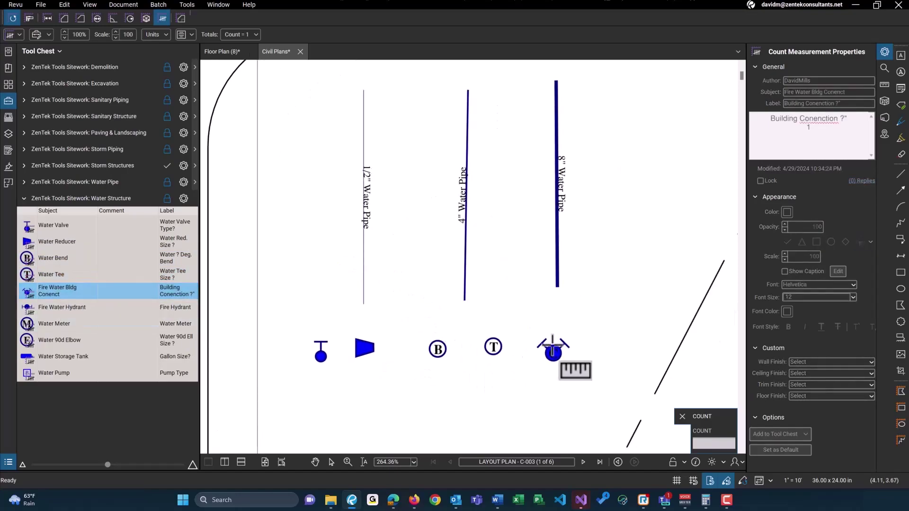
{"action": "left_click", "coordinate": [49, 318]}
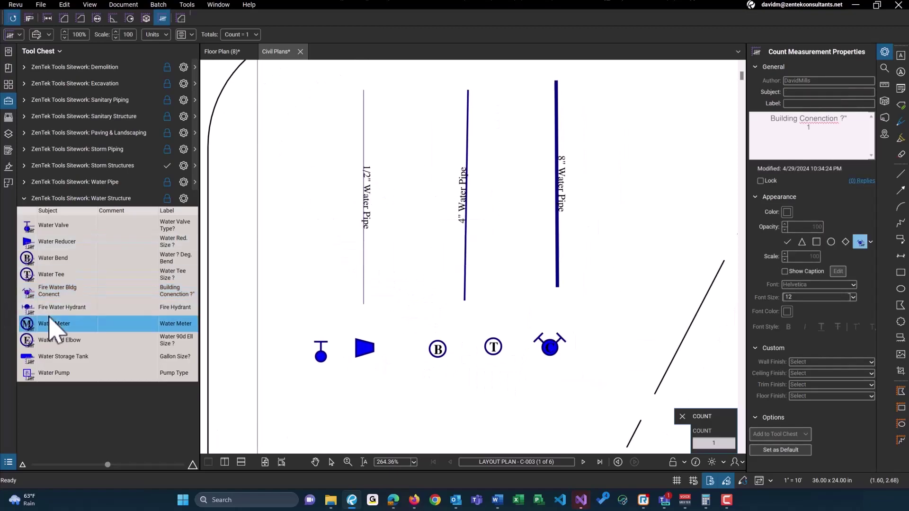
{"action": "left_click", "coordinate": [50, 307]}
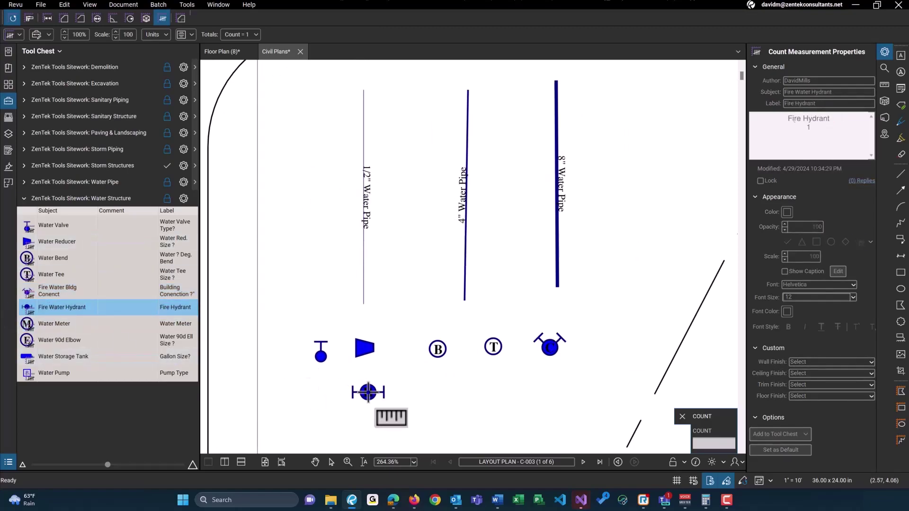
{"action": "left_click", "coordinate": [322, 401]}
{"action": "scroll", "coordinate": [370, 408], "scroll_direction": "up", "scroll_amount": 2}
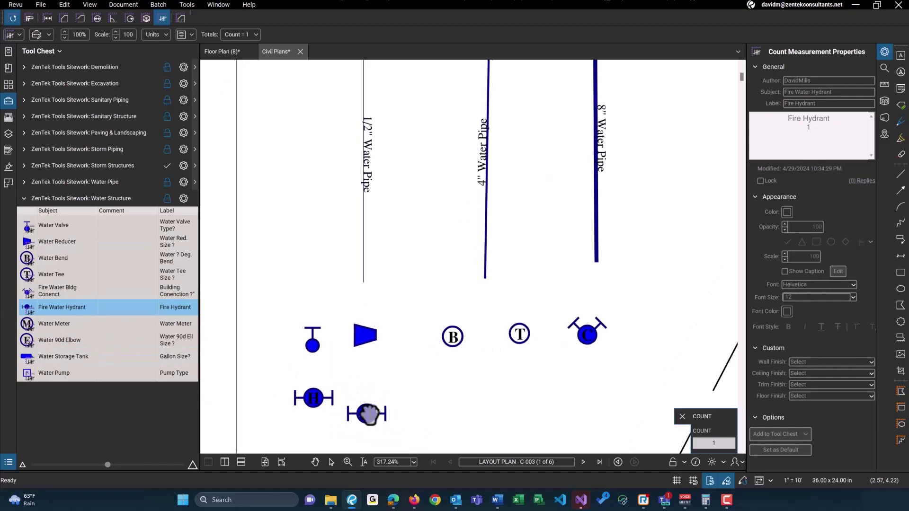
- Place Water Meter, Water 90d Elbow, Water Storage Tank and Water Pump counts, then collapse the set
{"action": "left_click", "coordinate": [50, 324]}
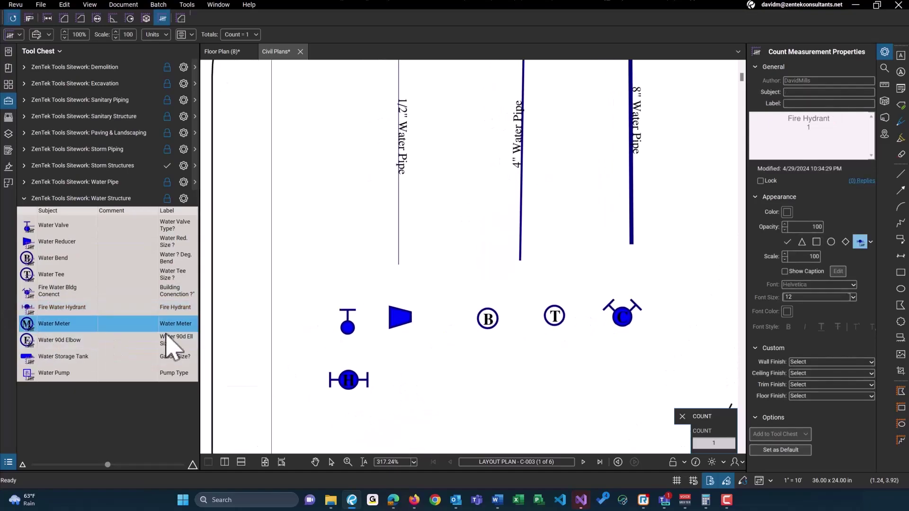
{"action": "left_click", "coordinate": [444, 373]}
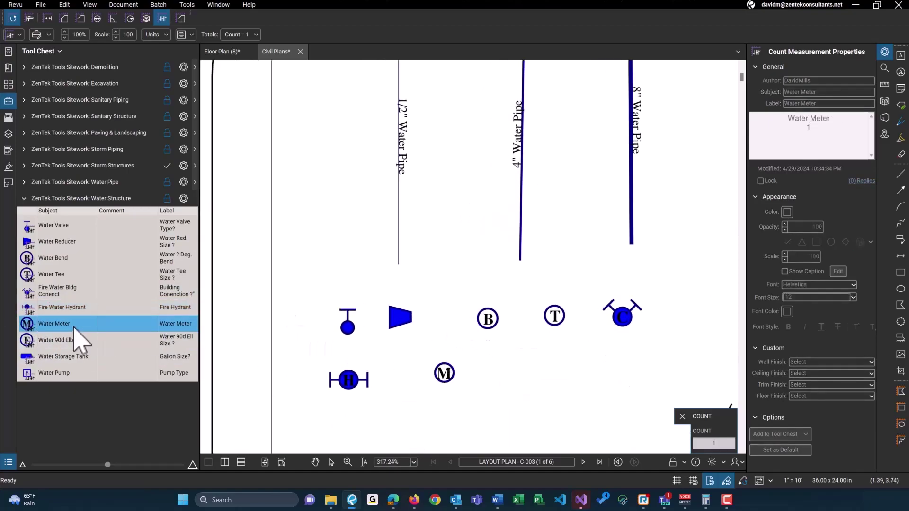
{"action": "left_click", "coordinate": [60, 340]}
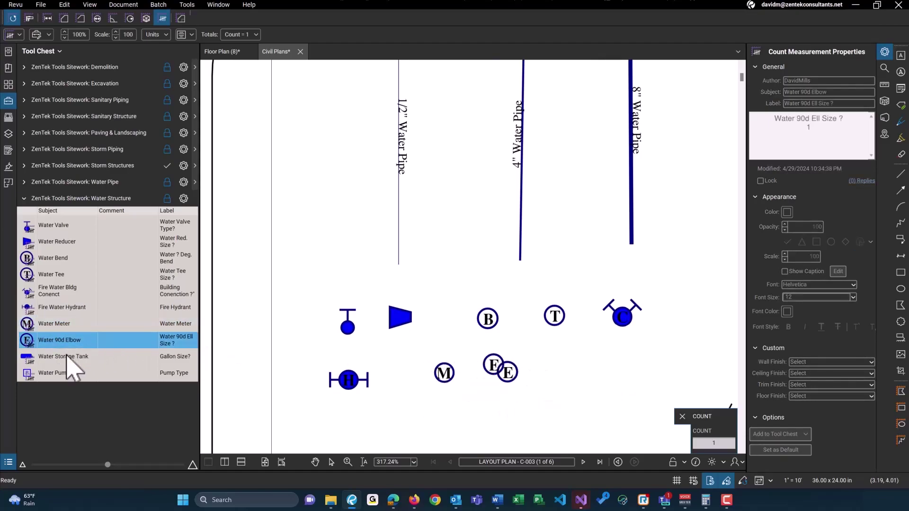
{"action": "left_click", "coordinate": [45, 362]}
{"action": "scroll", "coordinate": [517, 386], "scroll_direction": "down", "scroll_amount": 2}
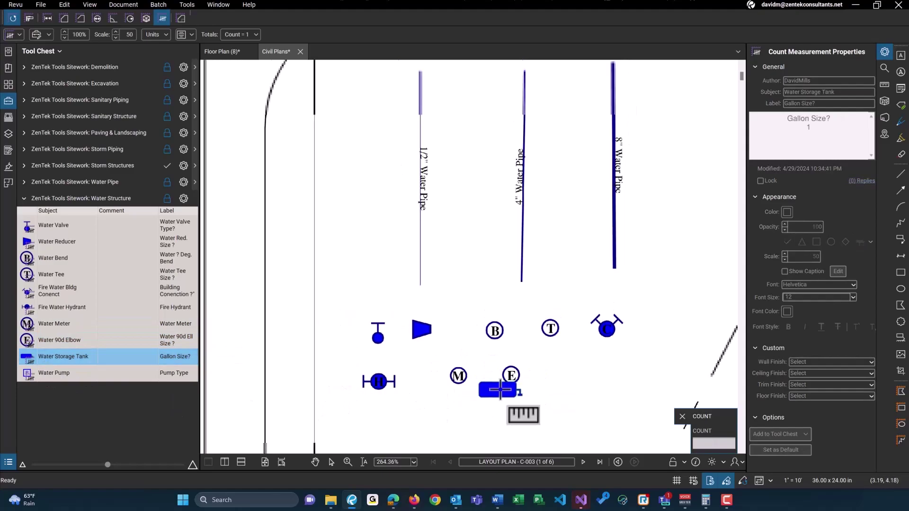
{"action": "left_click", "coordinate": [410, 328]}
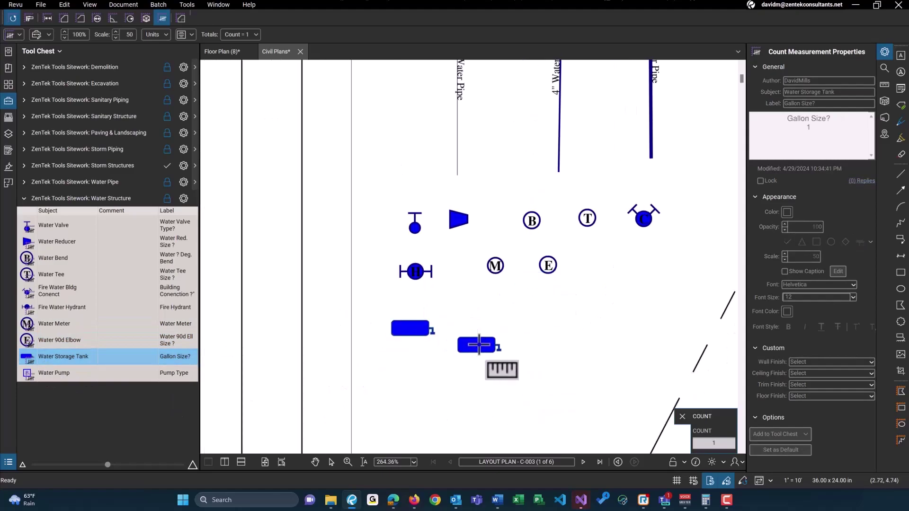
{"action": "left_click", "coordinate": [72, 374]}
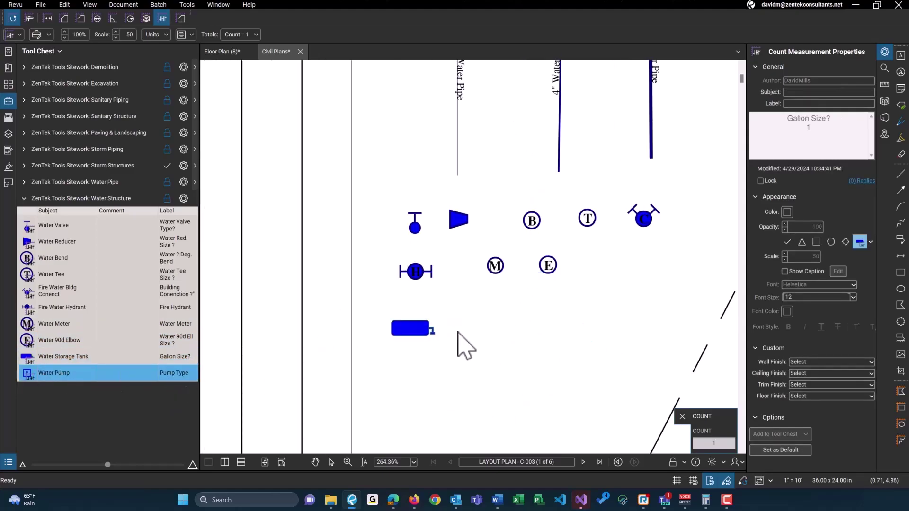
{"action": "left_click", "coordinate": [511, 332]}
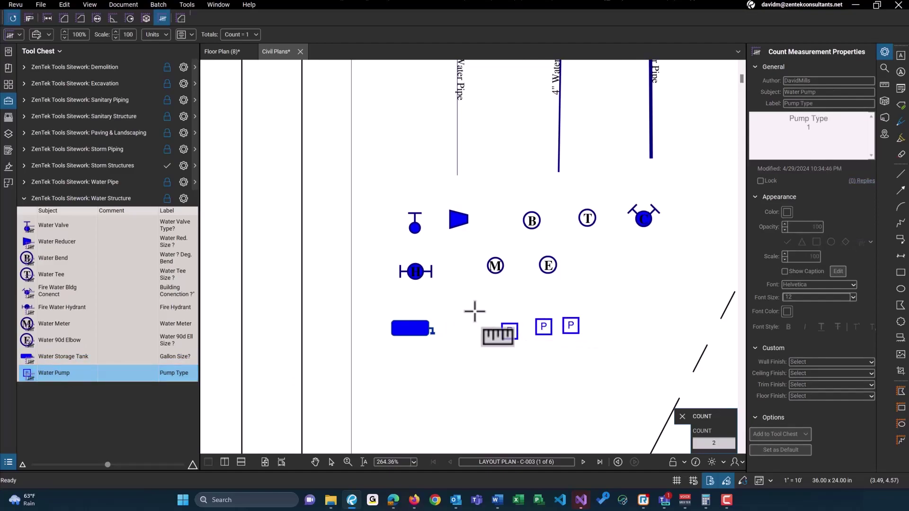
{"action": "left_click", "coordinate": [129, 200]}
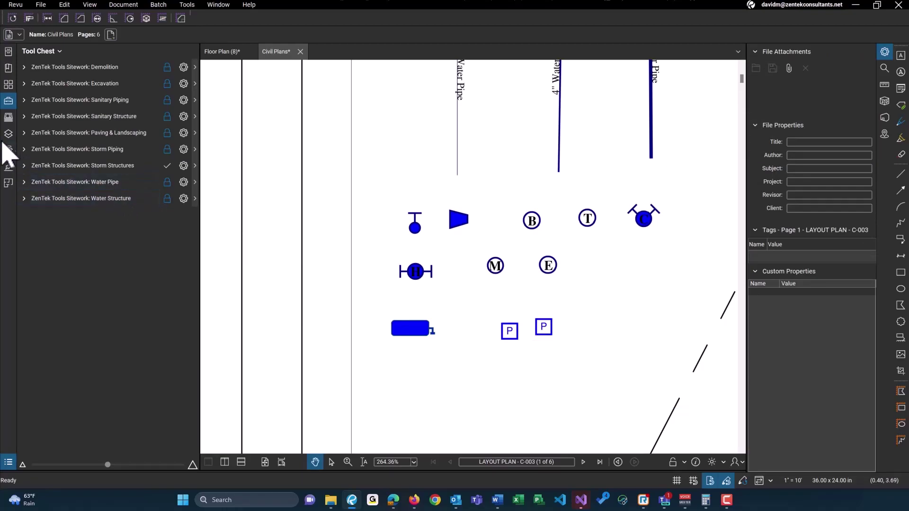
- Open the Layers panel and hide the Water Structures and Water Pipes layers
{"action": "scroll", "coordinate": [662, 270], "scroll_direction": "down", "scroll_amount": 3}
{"action": "scroll", "coordinate": [520, 287], "scroll_direction": "down", "scroll_amount": 2}
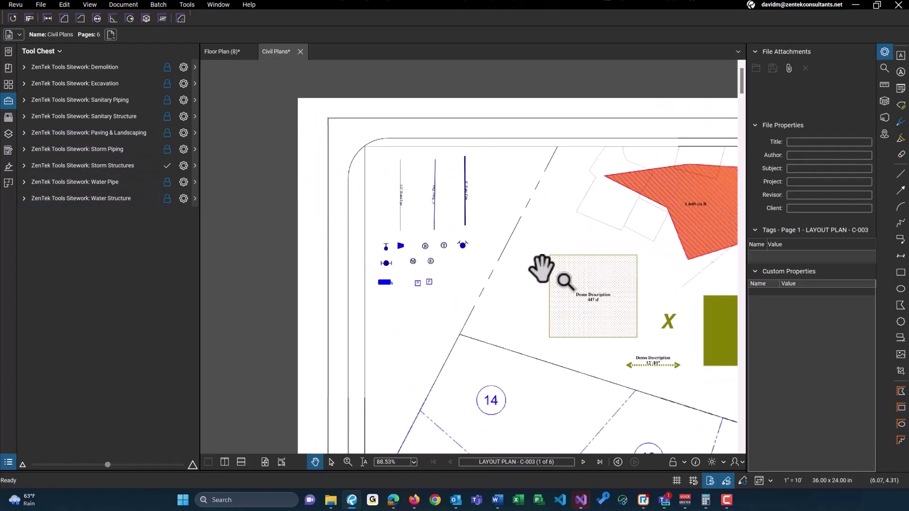
{"action": "scroll", "coordinate": [513, 256], "scroll_direction": "up", "scroll_amount": 1}
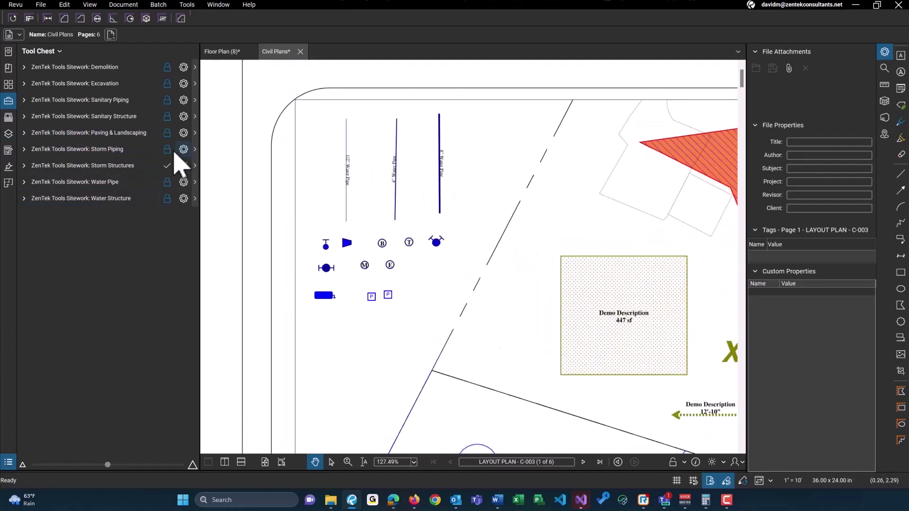
{"action": "left_click", "coordinate": [8, 134]}
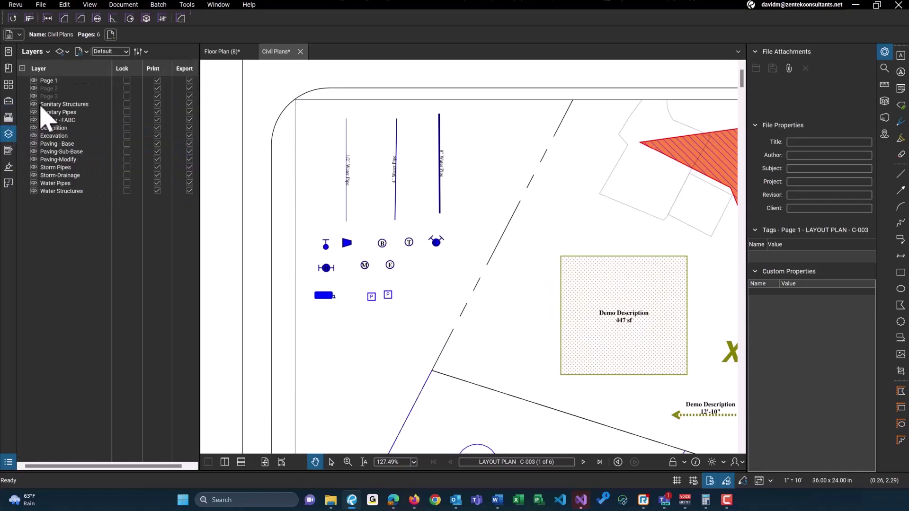
{"action": "scroll", "coordinate": [493, 233], "scroll_direction": "down", "scroll_amount": 2}
{"action": "scroll", "coordinate": [405, 260], "scroll_direction": "up", "scroll_amount": 2}
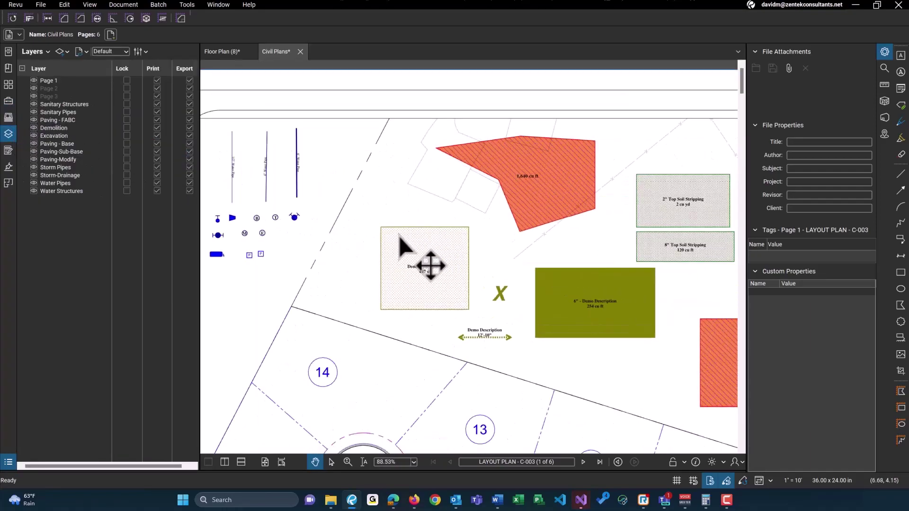
{"action": "scroll", "coordinate": [252, 223], "scroll_direction": "up", "scroll_amount": 2}
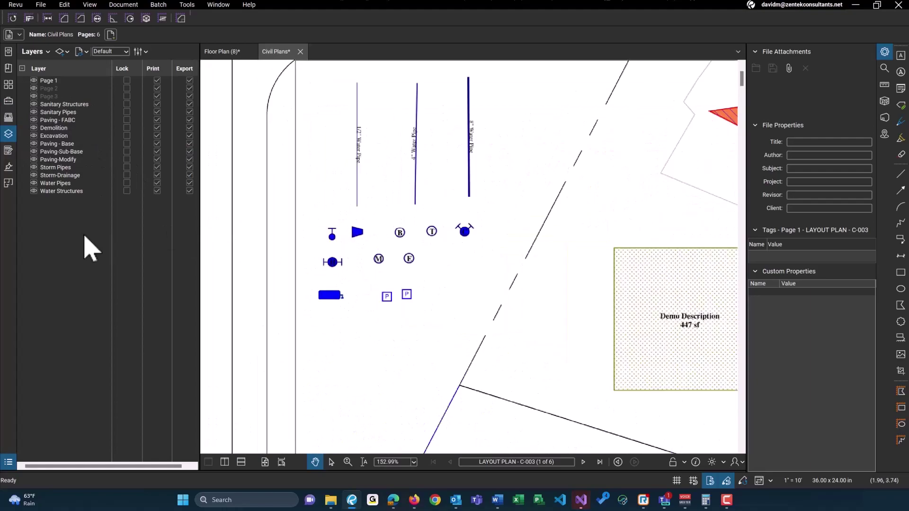
{"action": "left_click", "coordinate": [33, 191]}
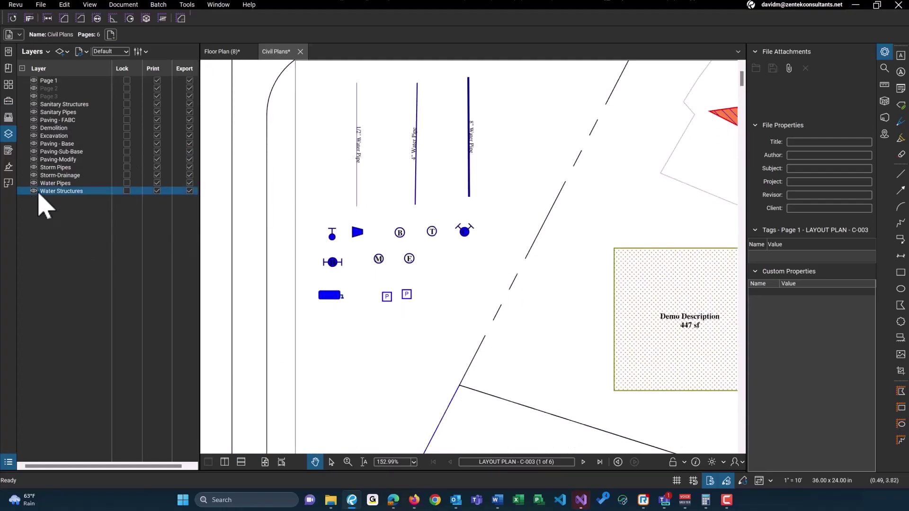
{"action": "scroll", "coordinate": [513, 213], "scroll_direction": "down", "scroll_amount": 3}
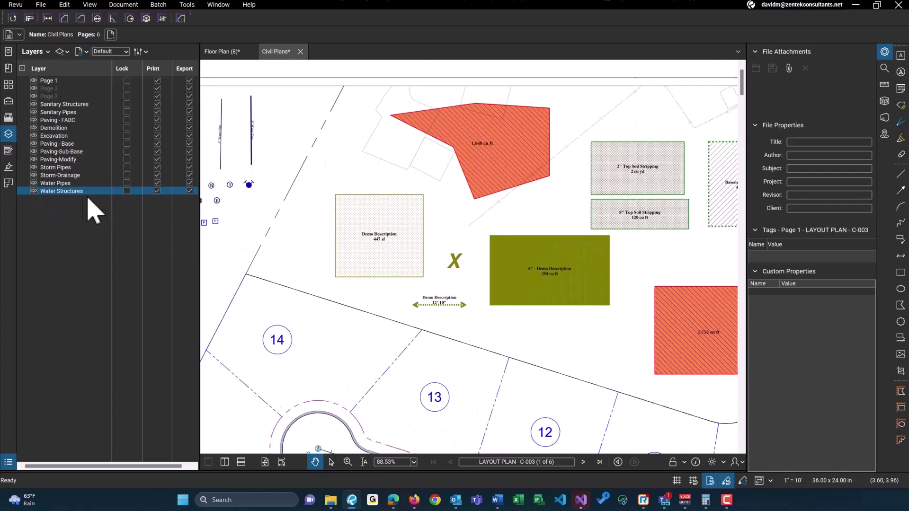
{"action": "left_click", "coordinate": [33, 182]}
- Check the Demolition and Storm Pipes layers across the plan, then toggle Storm-Drainage off and on
{"action": "left_click_drag", "start_coordinate": [373, 148], "coordinate": [444, 166]}
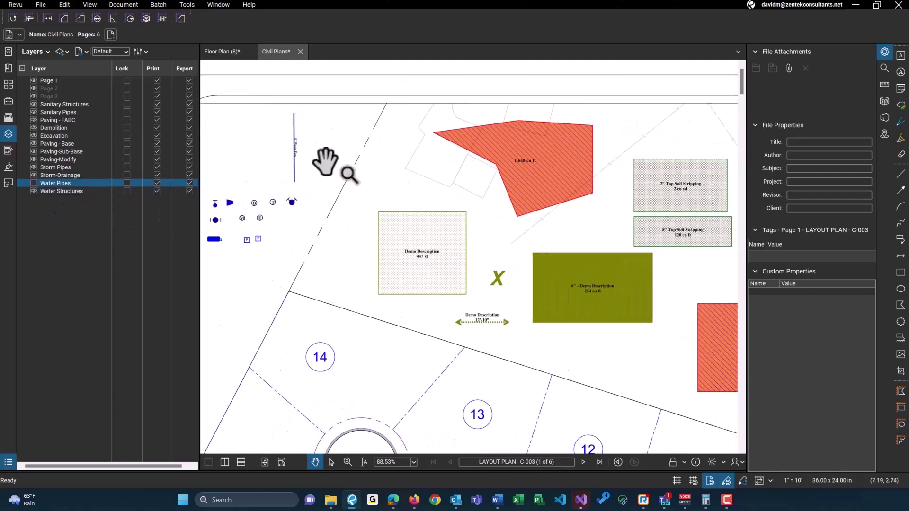
{"action": "scroll", "coordinate": [467, 264], "scroll_direction": "down", "scroll_amount": 3}
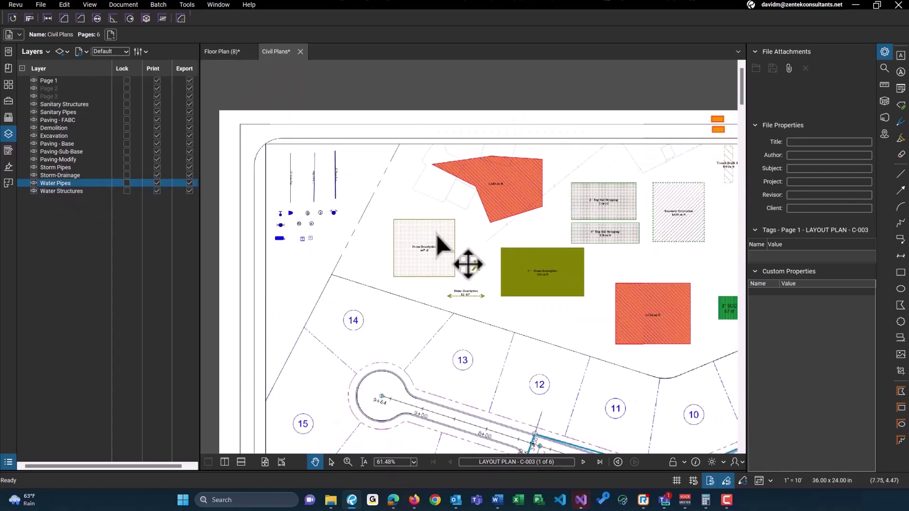
{"action": "left_click_drag", "start_coordinate": [325, 196], "coordinate": [416, 235]}
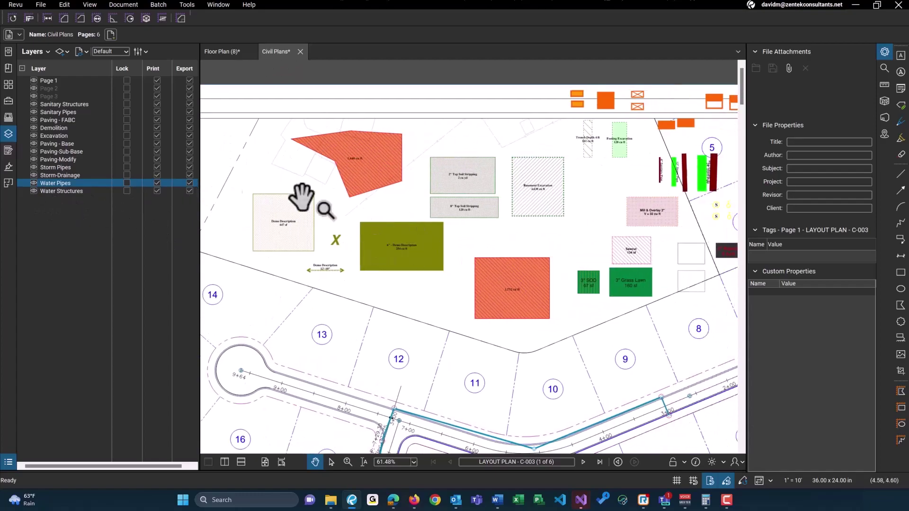
{"action": "left_click_drag", "start_coordinate": [335, 203], "coordinate": [408, 239]}
{"action": "scroll", "coordinate": [355, 223], "scroll_direction": "up", "scroll_amount": 1}
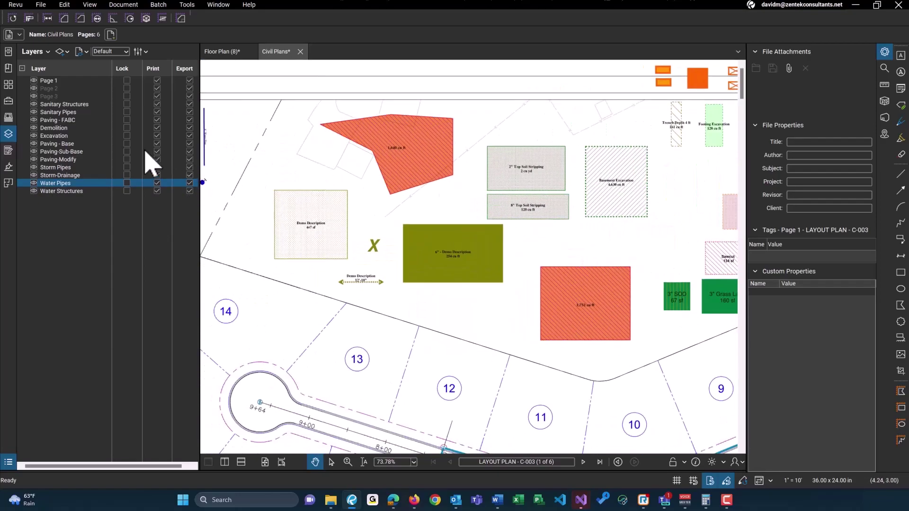
{"action": "left_click", "coordinate": [34, 128]}
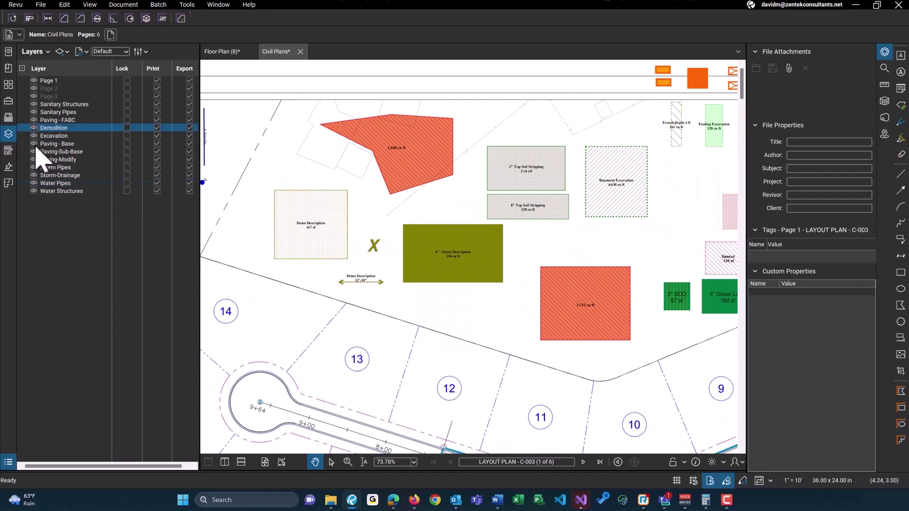
{"action": "mouse_move", "coordinate": [689, 218]}
{"action": "left_mouse_down"}
{"action": "mouse_move", "coordinate": [492, 193]}
{"action": "mouse_move", "coordinate": [467, 223]}
{"action": "left_mouse_up"}
{"action": "scroll", "coordinate": [497, 204], "scroll_direction": "up", "scroll_amount": 1}
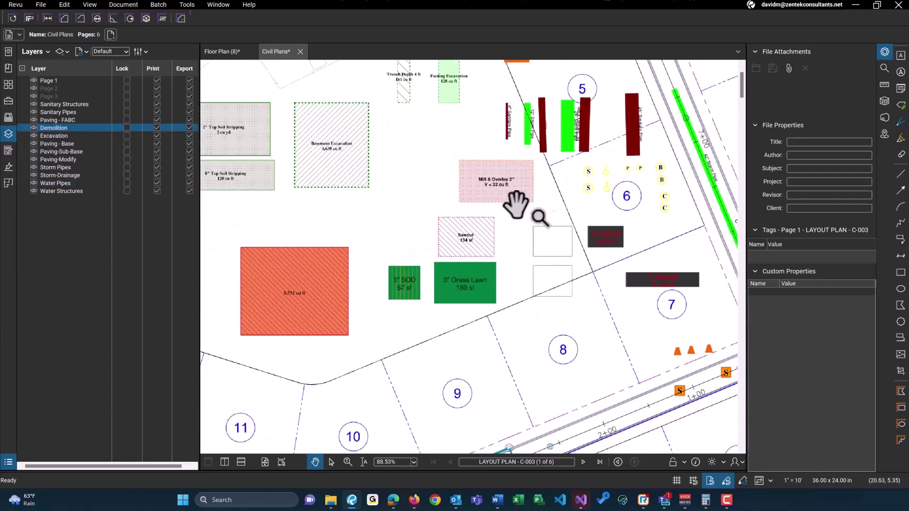
{"action": "left_click_drag", "start_coordinate": [523, 203], "coordinate": [477, 213]}
{"action": "scroll", "coordinate": [477, 213], "scroll_direction": "up", "scroll_amount": 1}
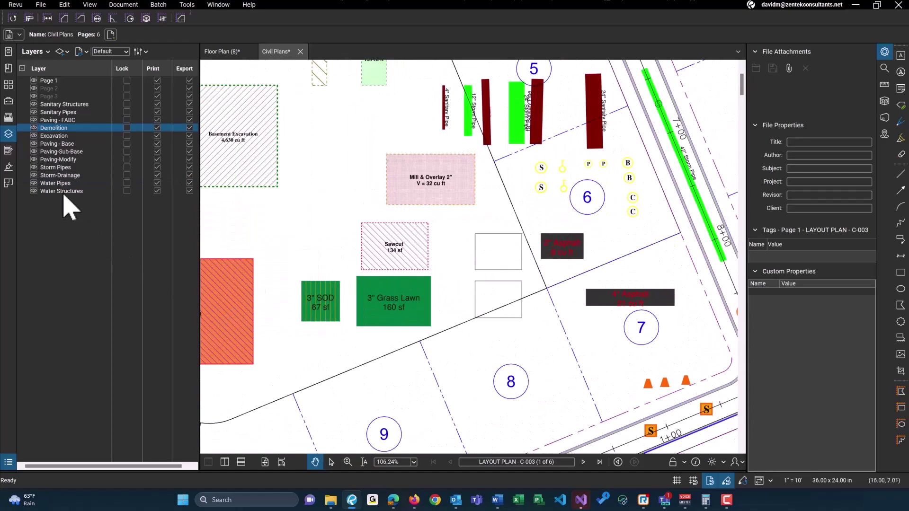
{"action": "scroll", "coordinate": [430, 308], "scroll_direction": "down", "scroll_amount": 2}
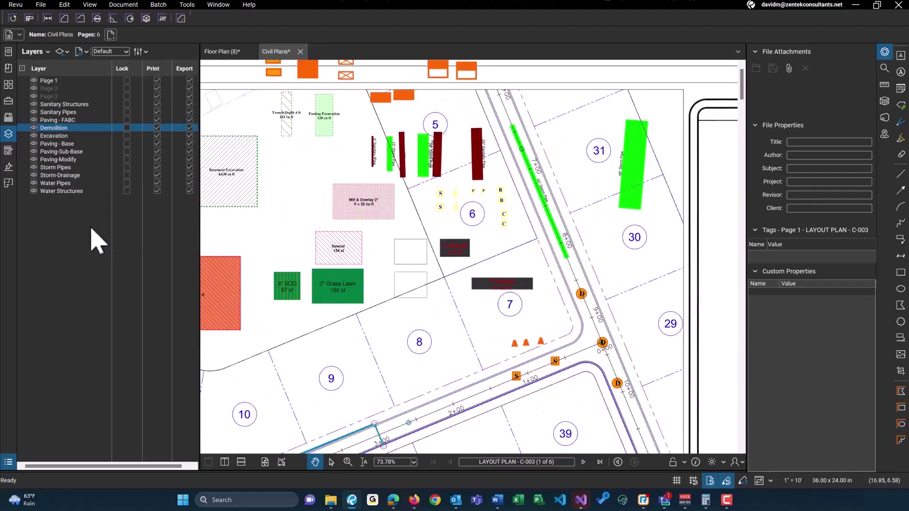
{"action": "left_click", "coordinate": [34, 169]}
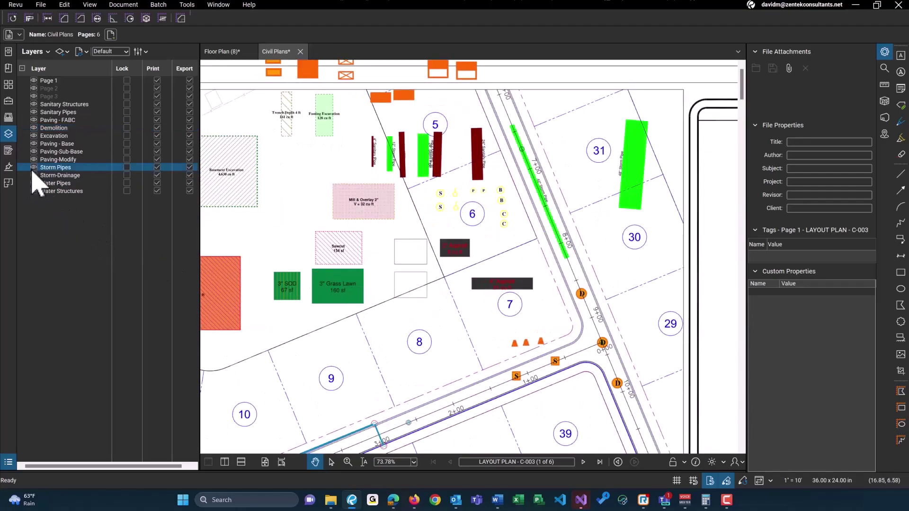
{"action": "scroll", "coordinate": [632, 193], "scroll_direction": "up", "scroll_amount": 1}
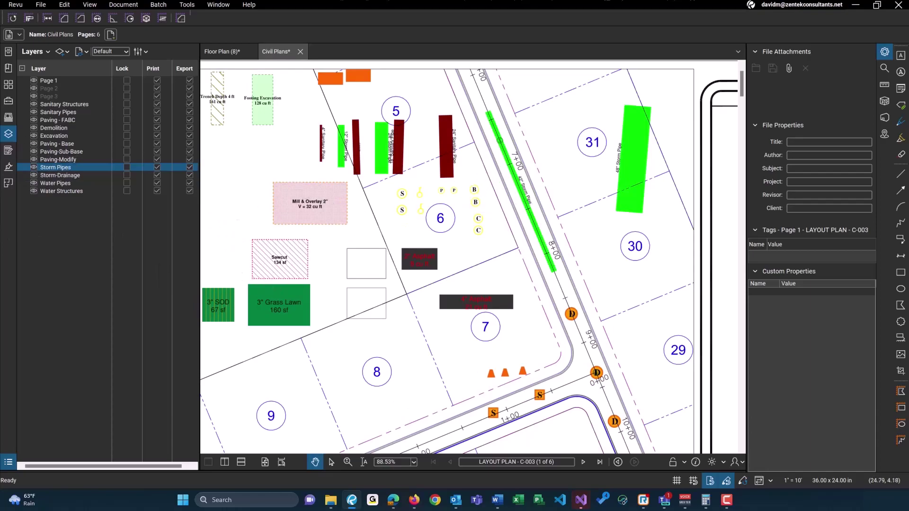
{"action": "left_click", "coordinate": [33, 176]}
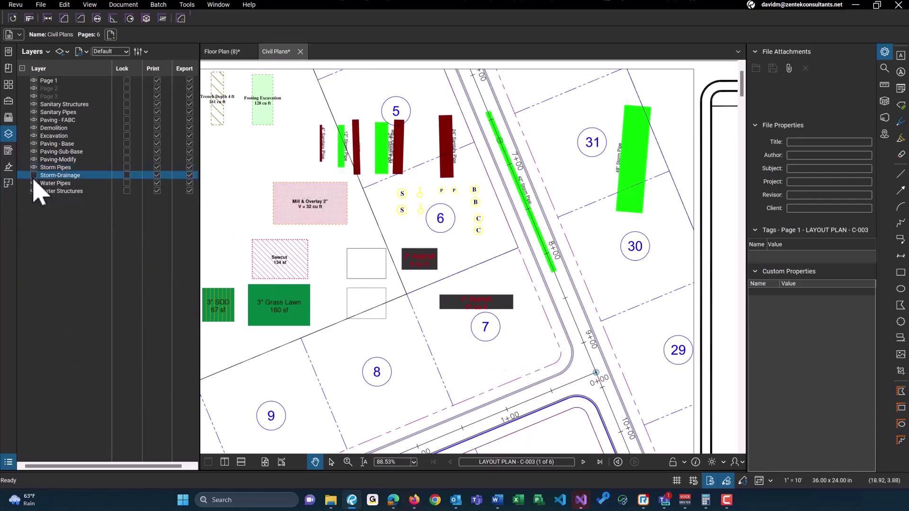
{"action": "left_click", "coordinate": [33, 175]}
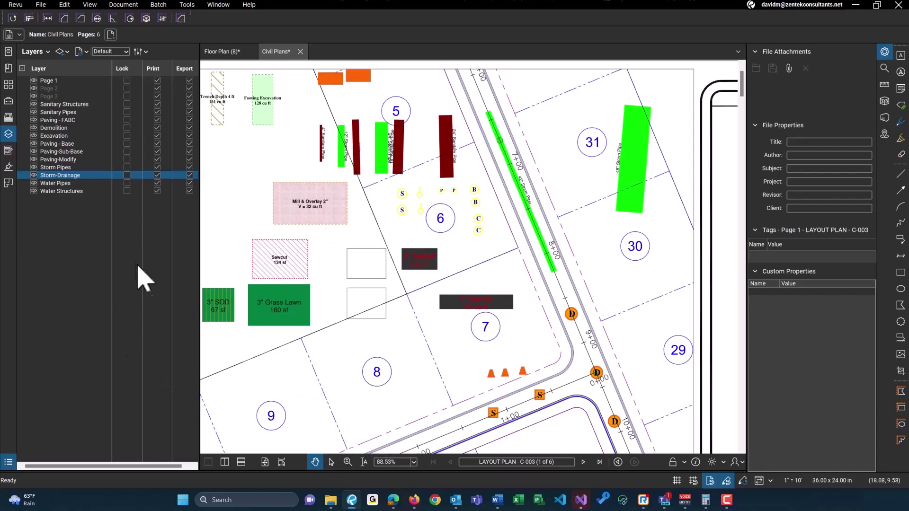
- Close the Layers list, show the Markups list and open its Manage Columns settings
{"action": "left_click", "coordinate": [8, 134]}
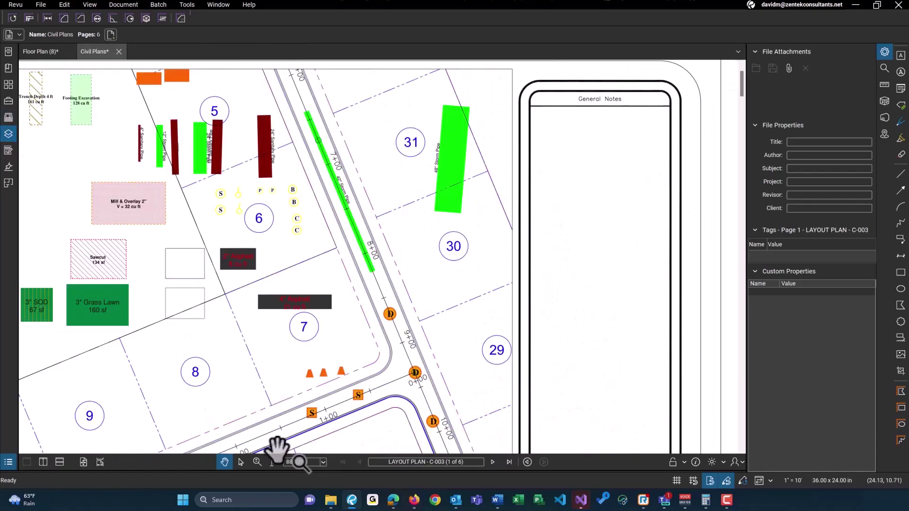
{"action": "left_click", "coordinate": [311, 470]}
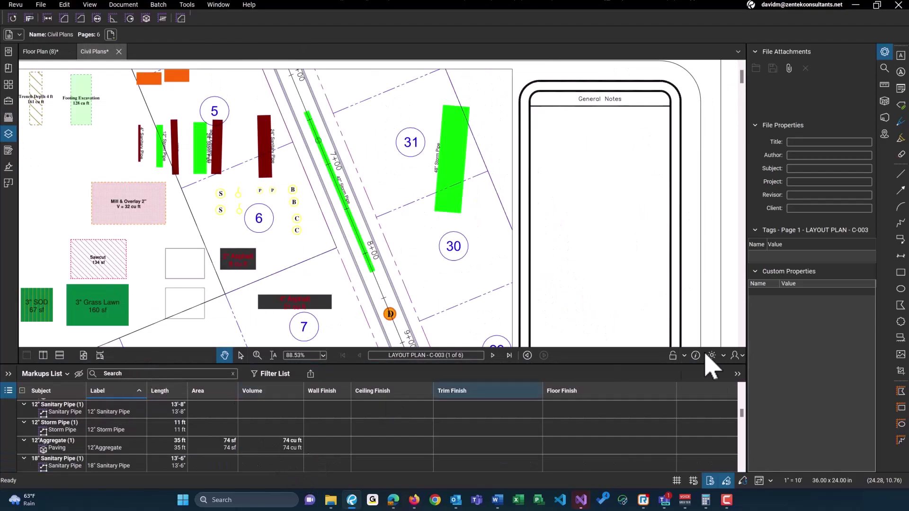
{"action": "left_click", "coordinate": [746, 351]}
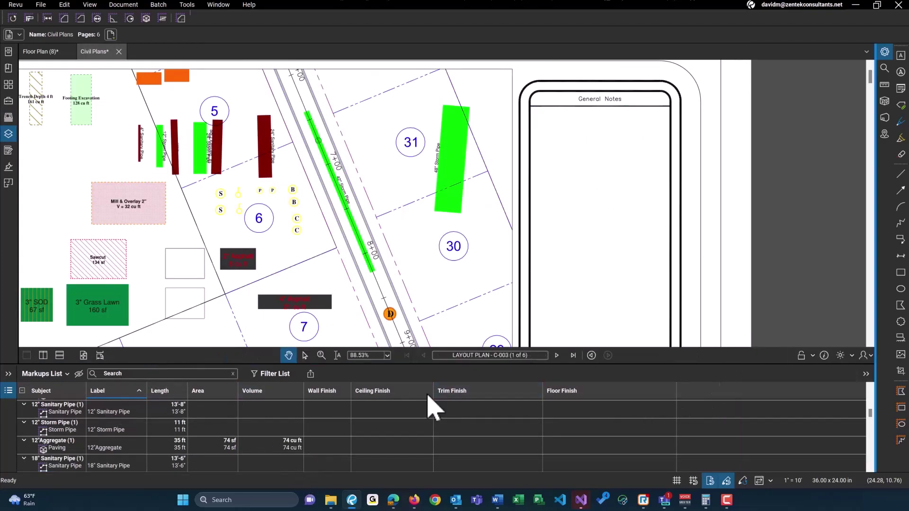
{"action": "left_click", "coordinate": [49, 378]}
{"action": "mouse_move", "coordinate": [52, 388]}
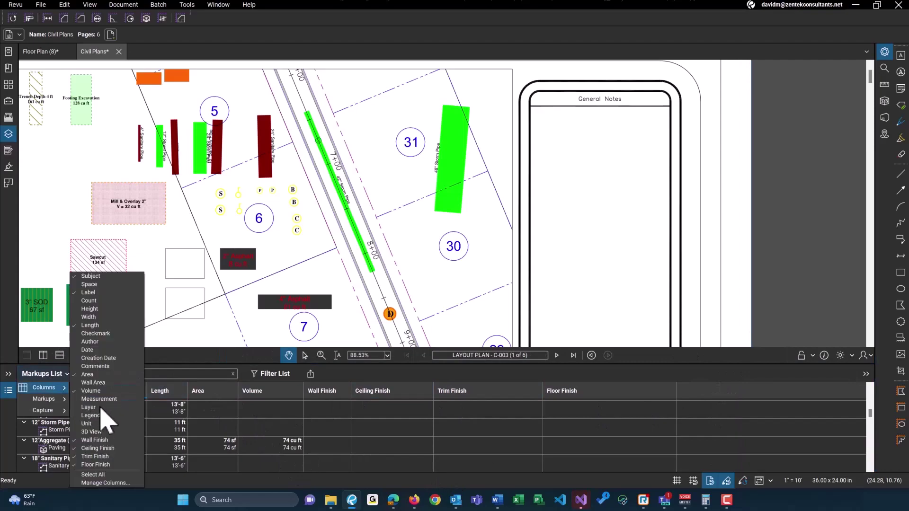
{"action": "left_click", "coordinate": [104, 483]}
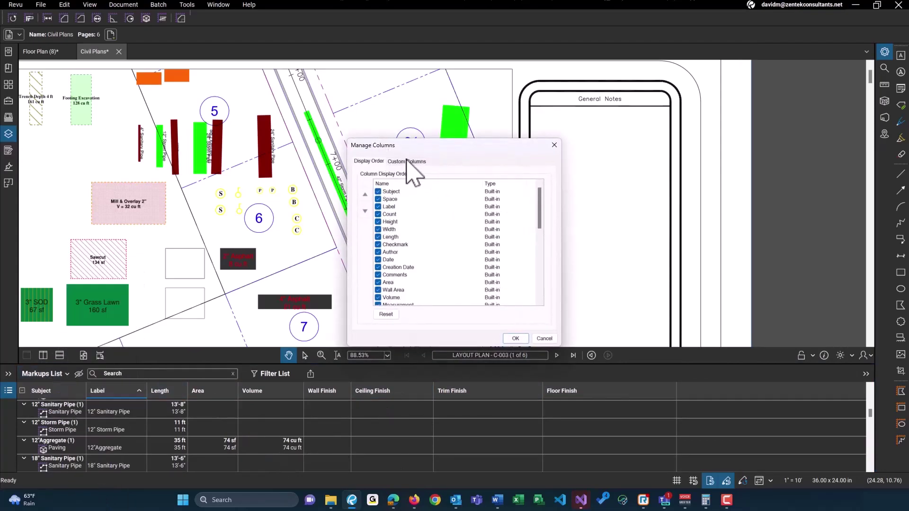
- Import the ZenTek Sitework Custom Columns XML as custom columns, replacing the existing ones
{"action": "left_click", "coordinate": [408, 161]}
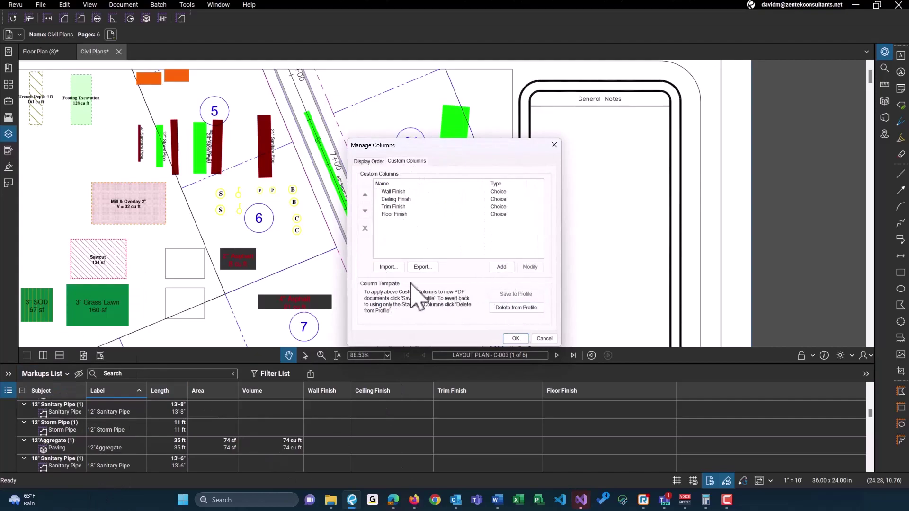
{"action": "left_click", "coordinate": [391, 268]}
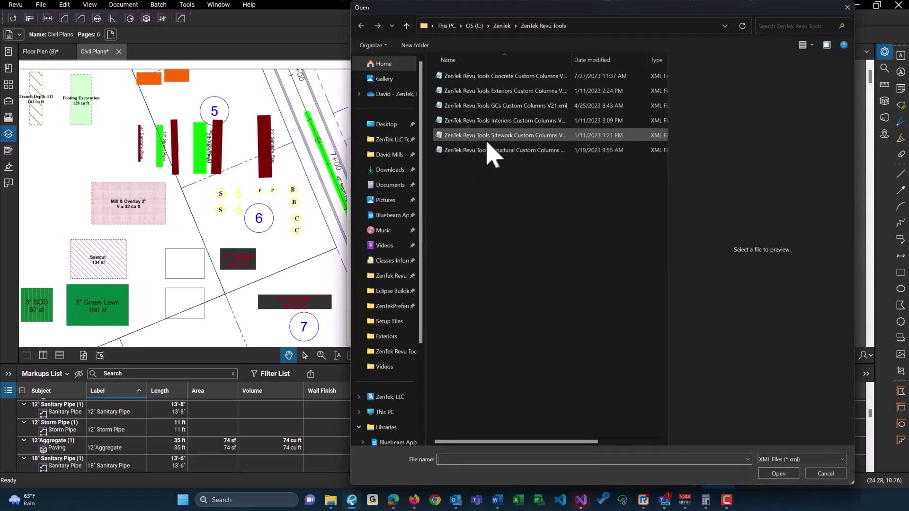
{"action": "left_click", "coordinate": [488, 138]}
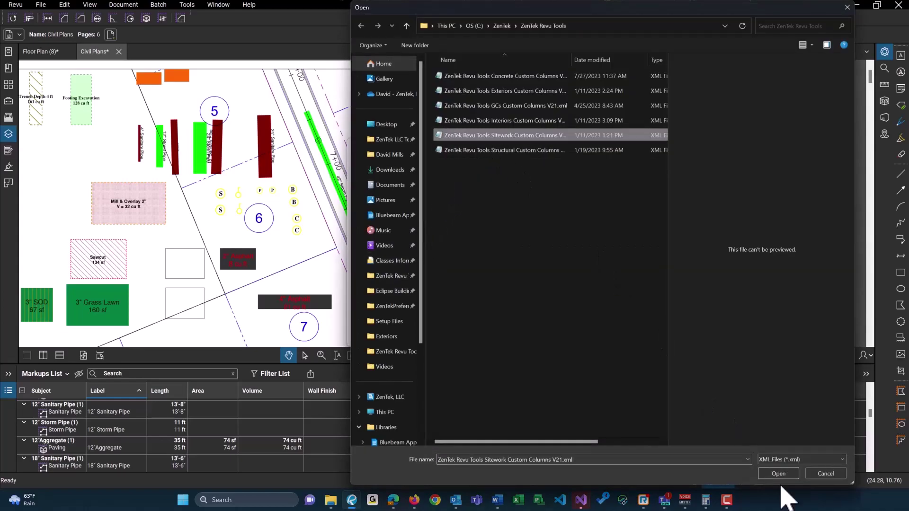
{"action": "left_click", "coordinate": [778, 473]}
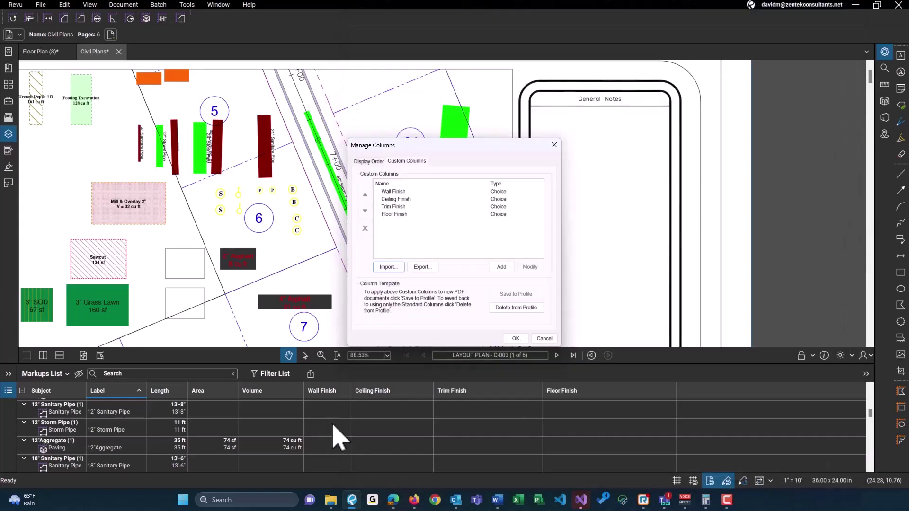
{"action": "left_click", "coordinate": [490, 263]}
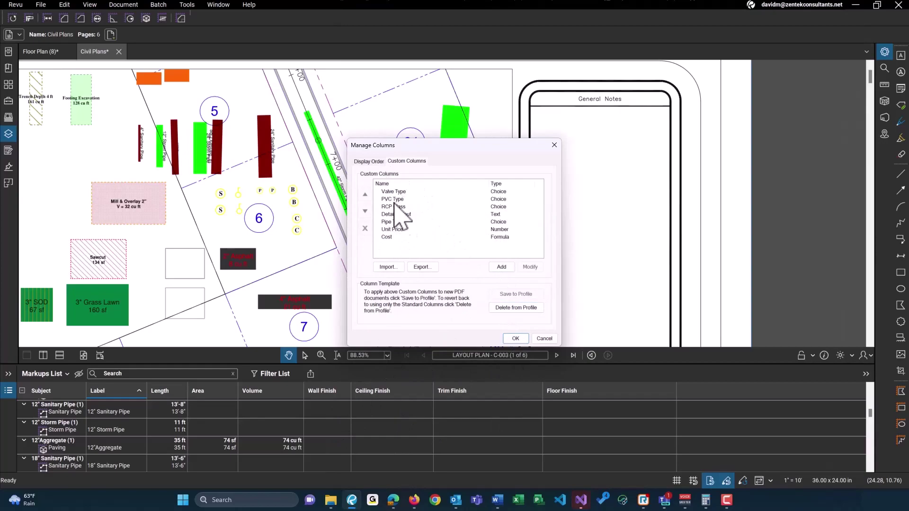
{"action": "left_click", "coordinate": [513, 338]}
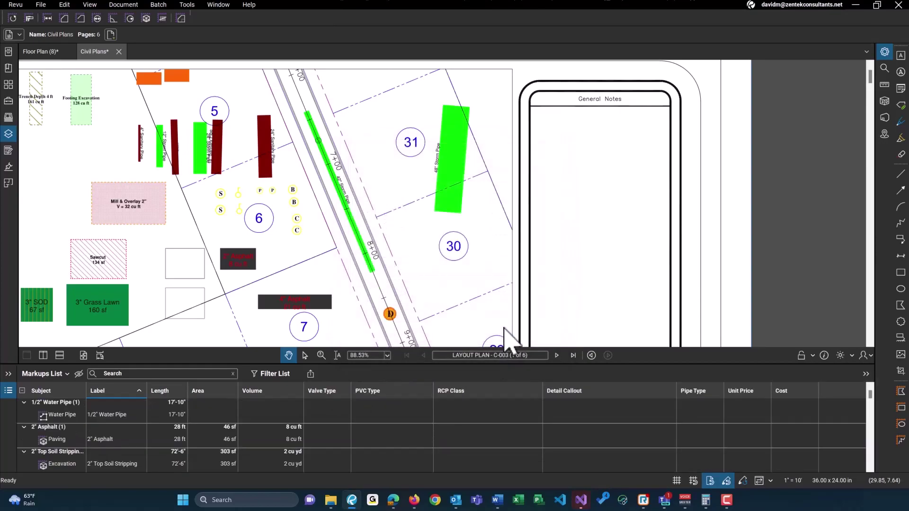
- Set the 42" Storm Pipe's RCP Class to Class III and Detail Callout to 10 / C-1
{"action": "left_click", "coordinate": [349, 213]}
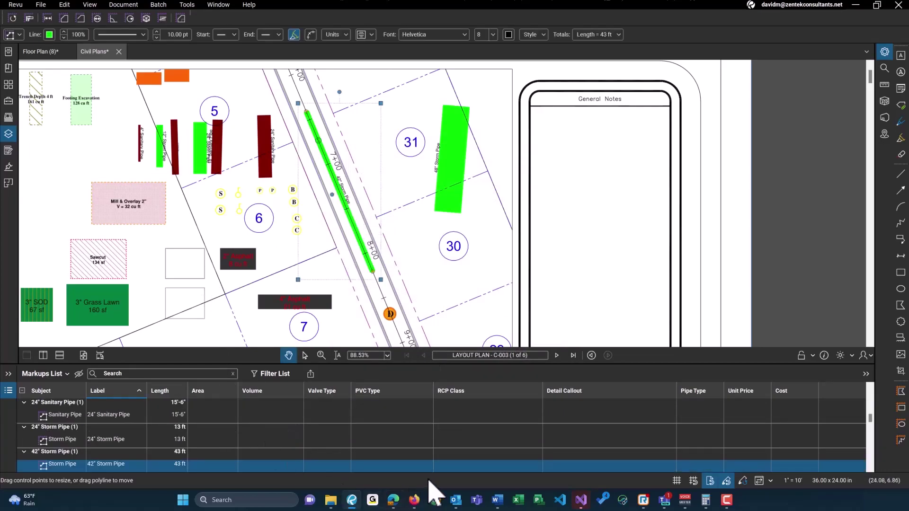
{"action": "left_click", "coordinate": [477, 465]}
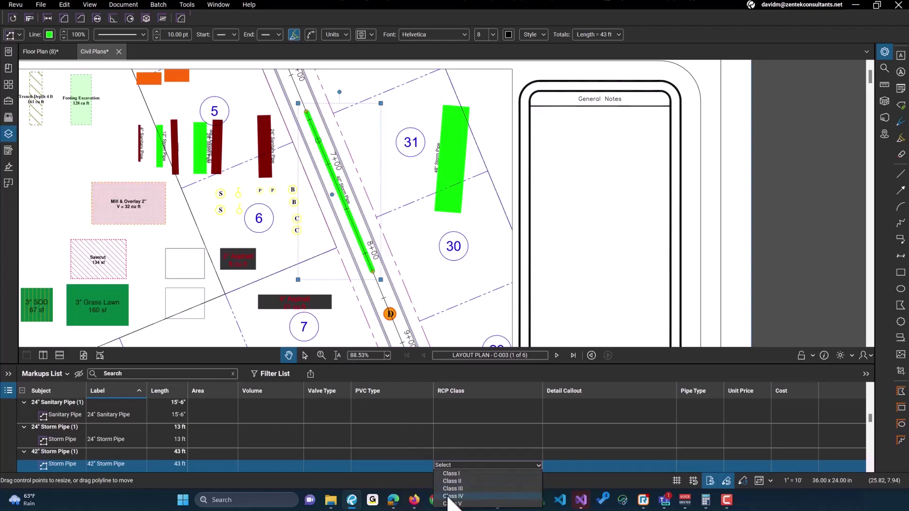
{"action": "left_click", "coordinate": [475, 489]}
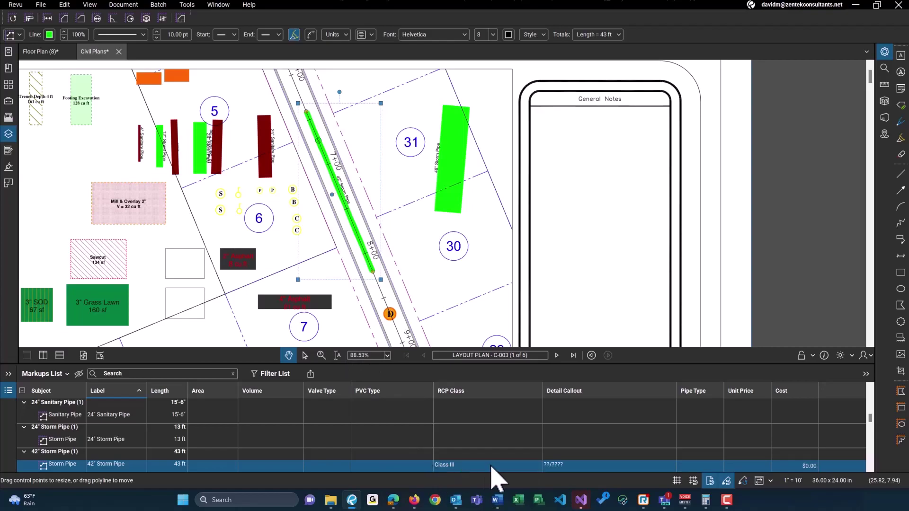
{"action": "left_click", "coordinate": [571, 466]}
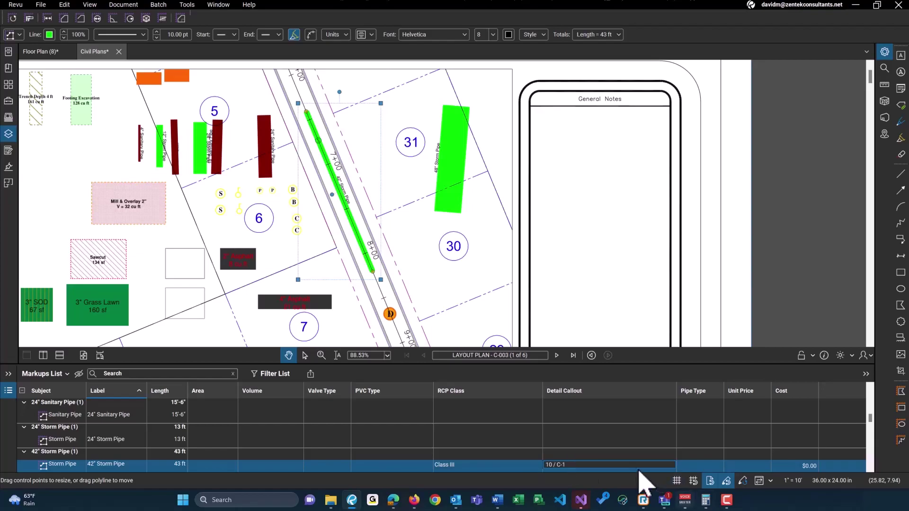
{"action": "right_click", "coordinate": [533, 274]}
{"action": "left_click", "coordinate": [416, 258]}
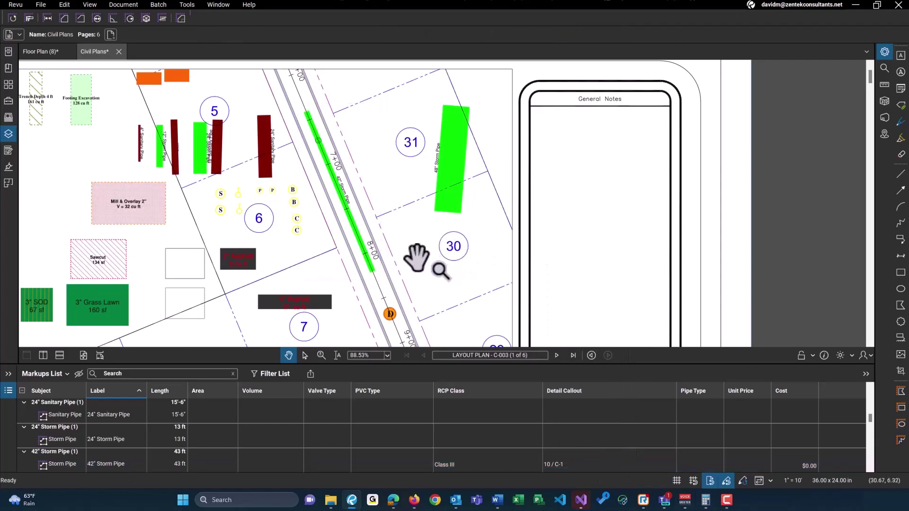
- Set the storm pipe's Pipe Type to PVC and Unit Price to $8.00, giving a $344.00 cost
{"action": "left_click", "coordinate": [692, 467]}
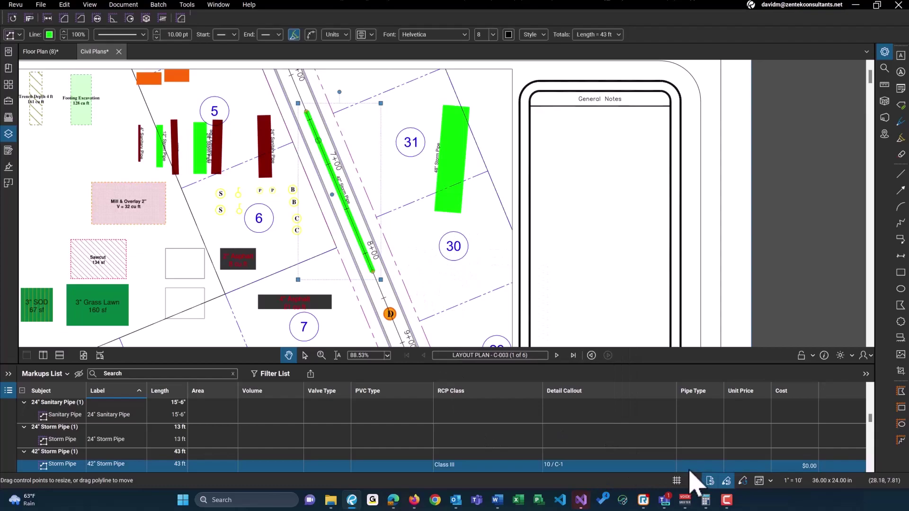
{"action": "left_click", "coordinate": [697, 466]}
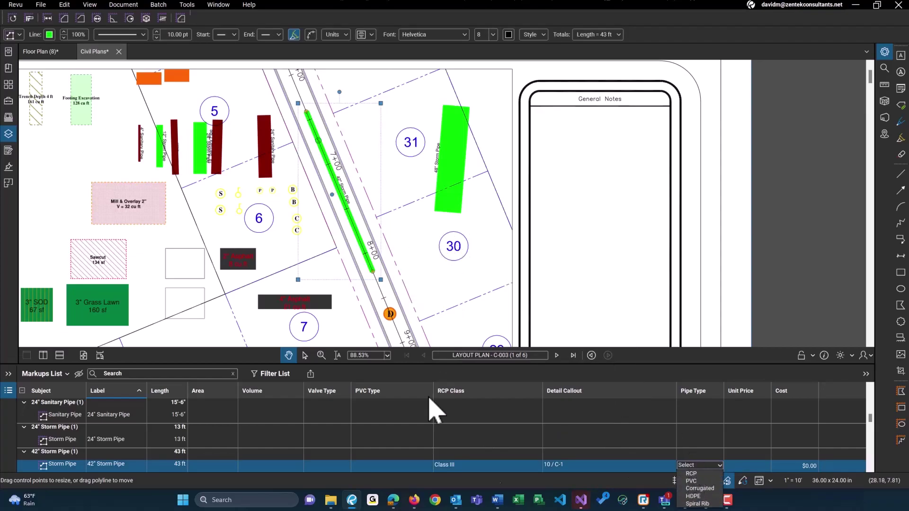
{"action": "left_click", "coordinate": [697, 480]}
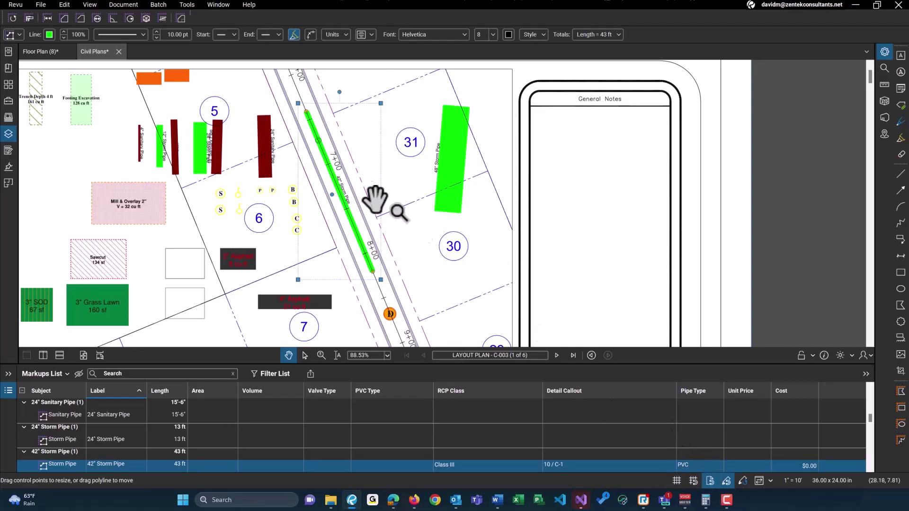
{"action": "scroll", "coordinate": [331, 194], "scroll_direction": "up", "scroll_amount": 4}
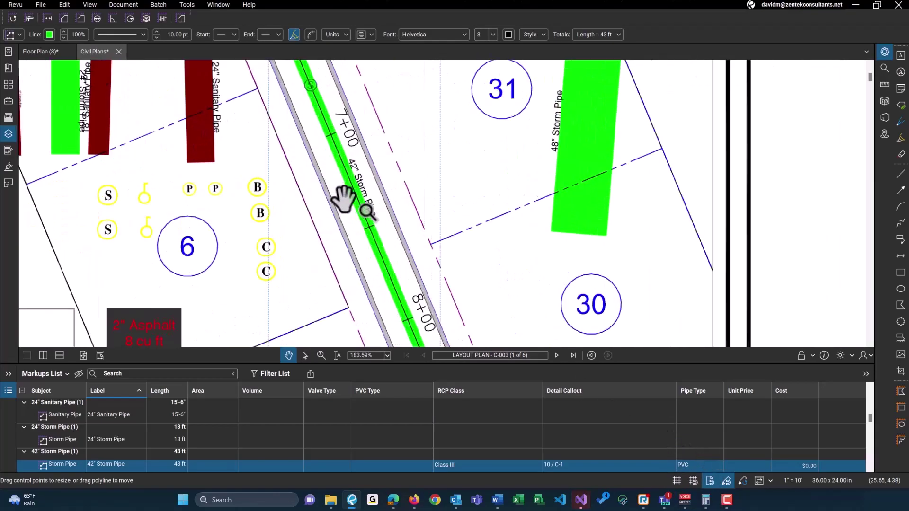
{"action": "left_click", "coordinate": [756, 470]}
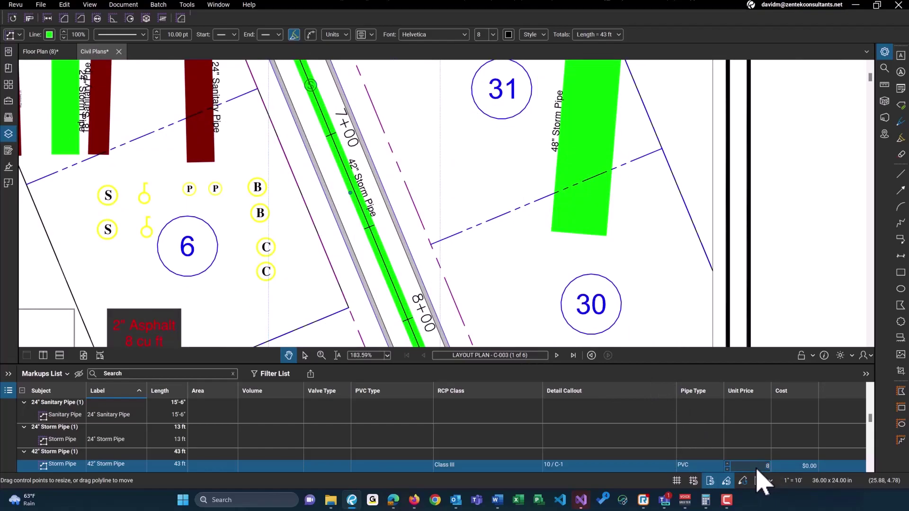
{"action": "type", "text": "8"}
{"action": "key", "text": "Return"}
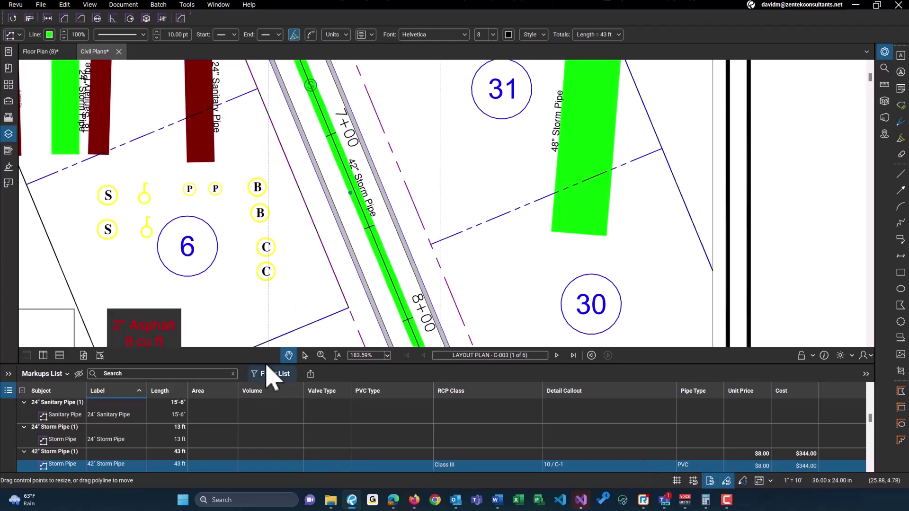
{"action": "scroll", "coordinate": [330, 241], "scroll_direction": "down", "scroll_amount": 3}
{"action": "scroll", "coordinate": [306, 210], "scroll_direction": "down", "scroll_amount": 2}
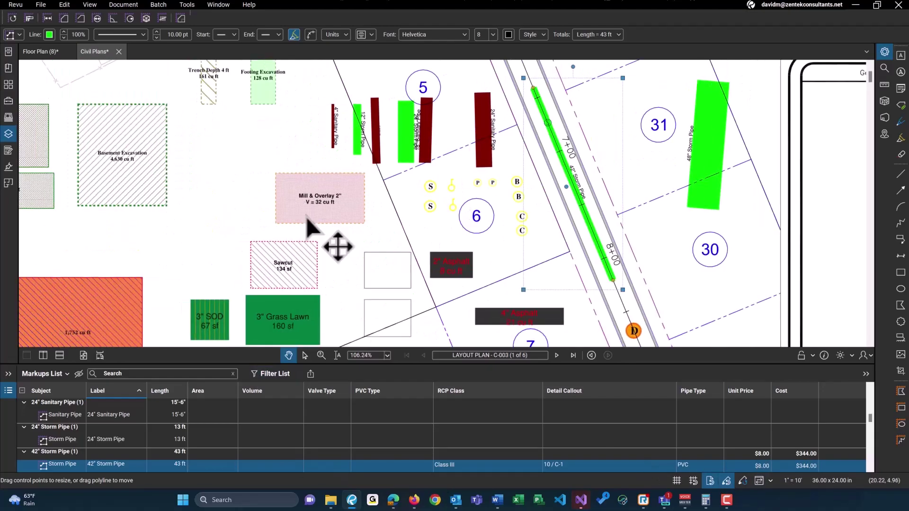
{"action": "scroll", "coordinate": [393, 223], "scroll_direction": "down", "scroll_amount": 2}
- Select the 1/2" Water Pipe markup, leaving its RCP Class empty
{"action": "scroll", "coordinate": [274, 146], "scroll_direction": "up", "scroll_amount": 2}
{"action": "scroll", "coordinate": [233, 227], "scroll_direction": "up", "scroll_amount": 2}
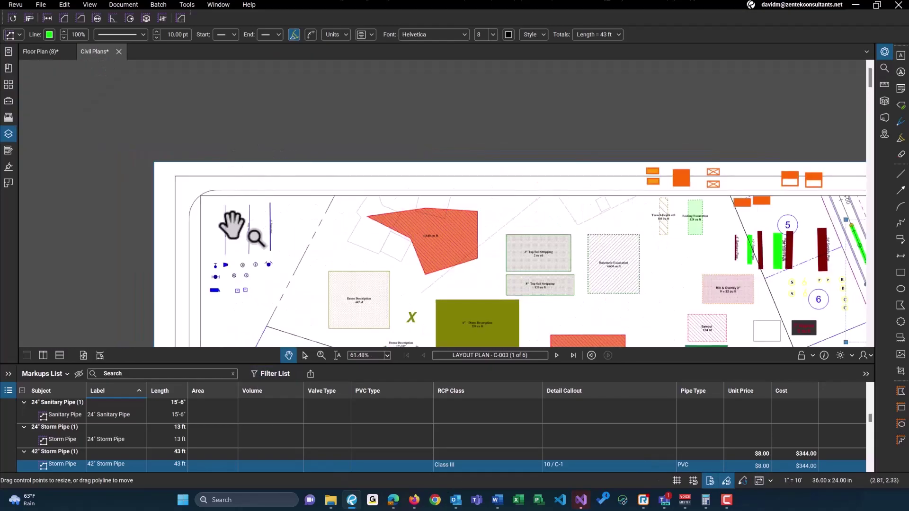
{"action": "key", "text": "Escape"}
{"action": "left_click", "coordinate": [227, 236]}
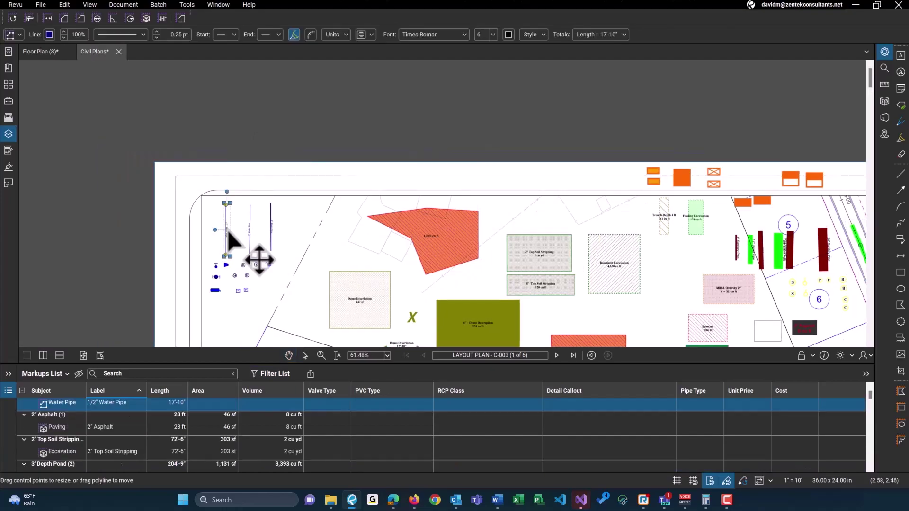
{"action": "left_click", "coordinate": [462, 404]}
{"action": "scroll", "coordinate": [187, 227], "scroll_direction": "up", "scroll_amount": 7}
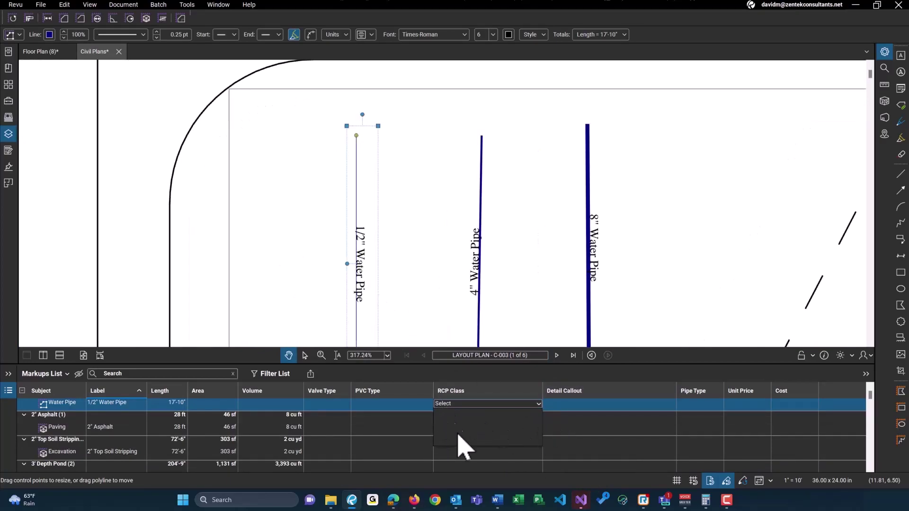
{"action": "left_click", "coordinate": [413, 406]}
{"action": "left_click", "coordinate": [413, 406]}
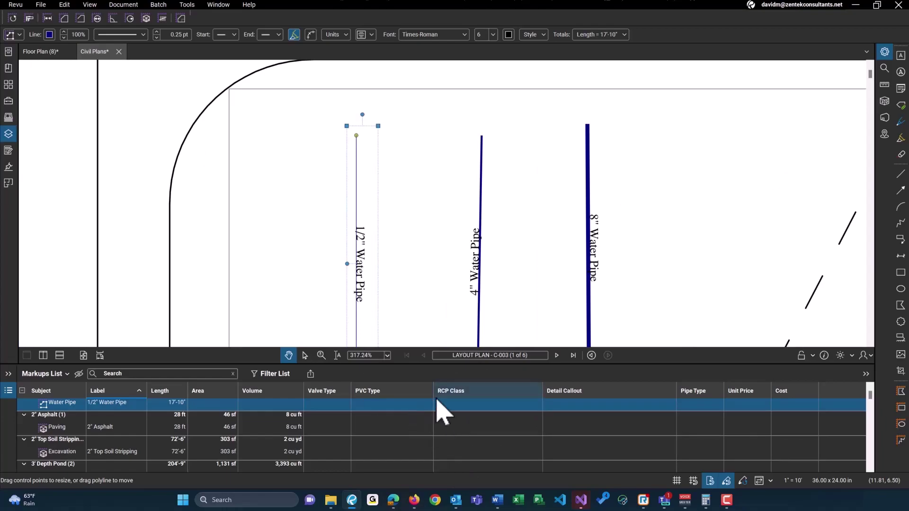
- Set the water pipe's Pipe Type to Copper and Unit Price to $2.00
{"action": "left_click", "coordinate": [699, 407]}
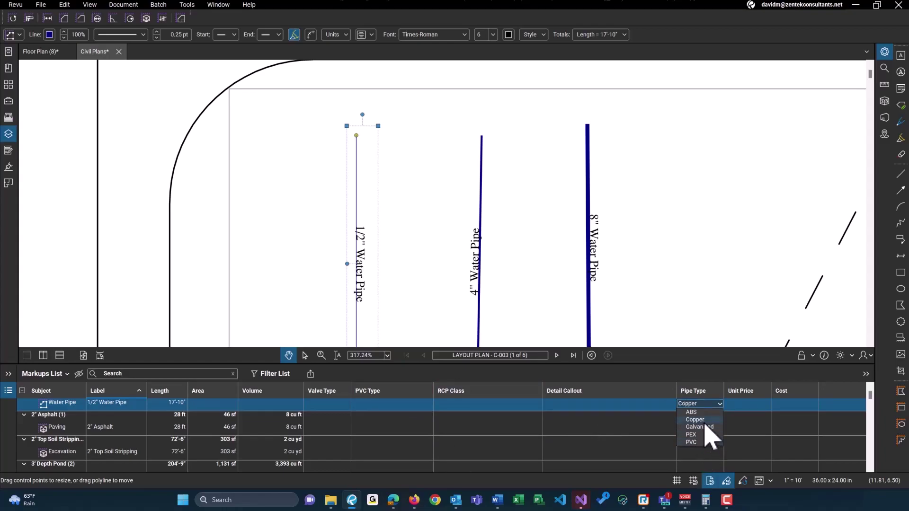
{"action": "left_click", "coordinate": [704, 421]}
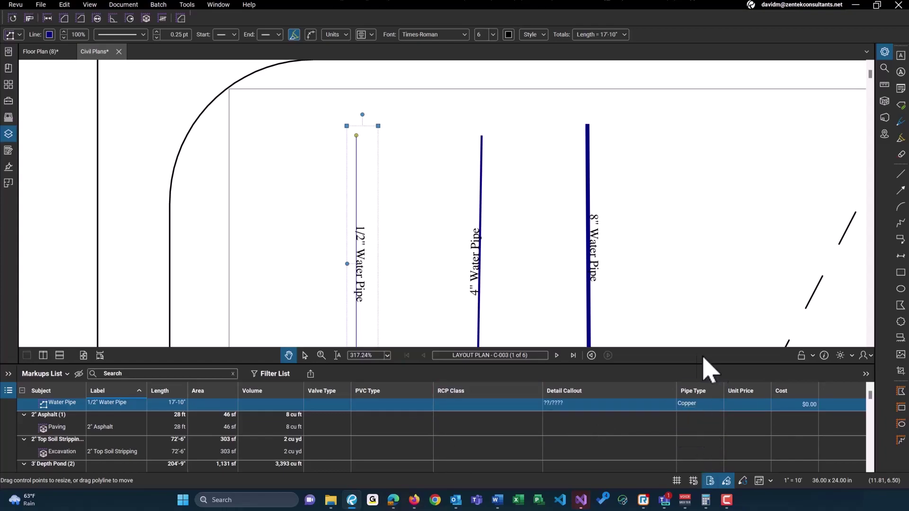
{"action": "left_click", "coordinate": [736, 408]}
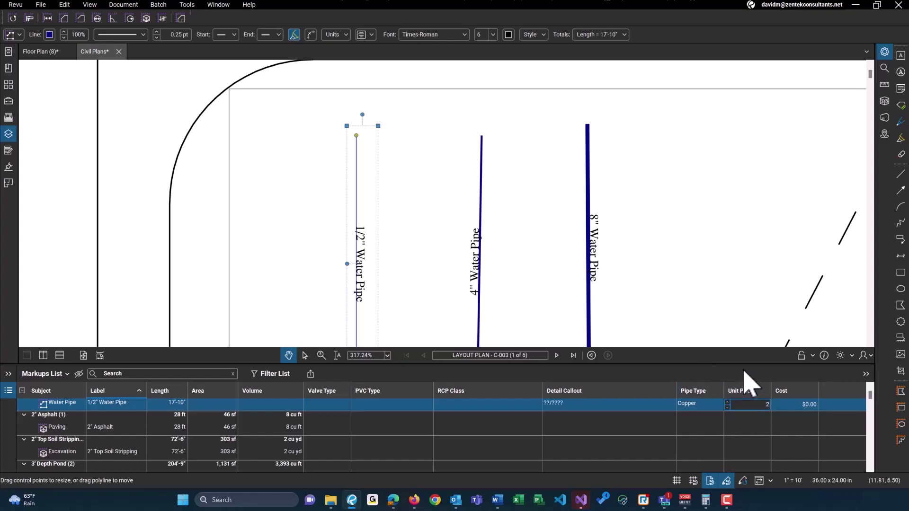
{"action": "key", "text": "Return"}
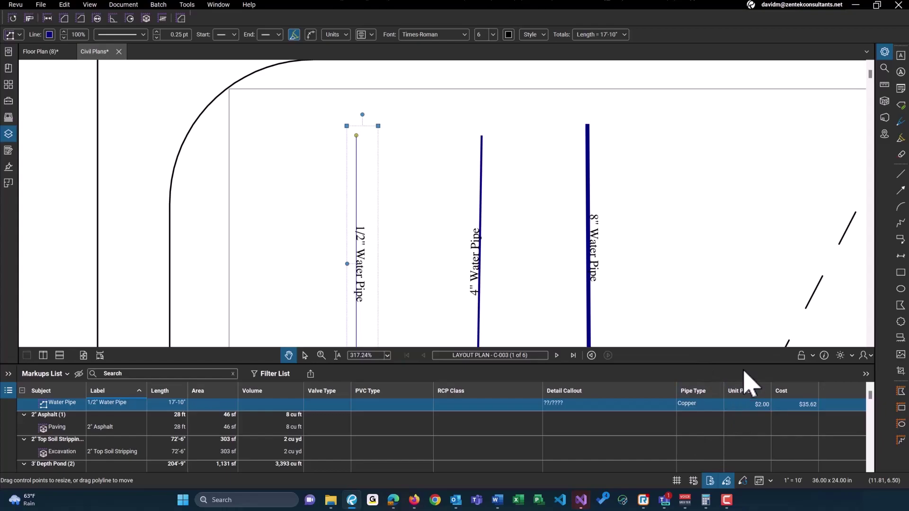